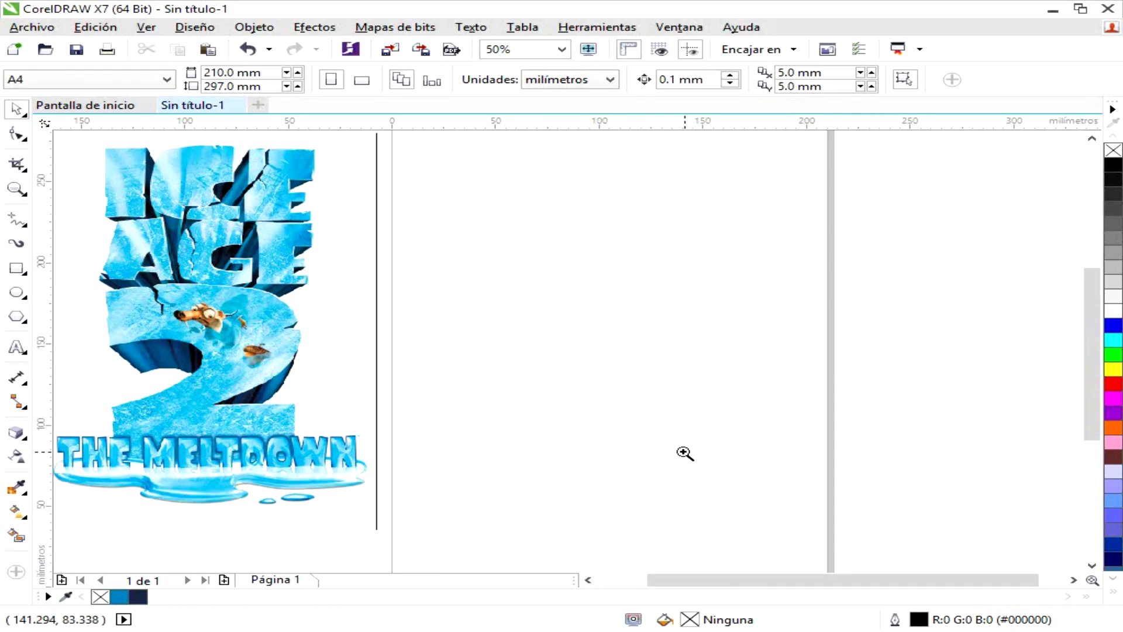
Add 150 pt artistic text on the page reading ICE on the first line and AGE on the second
left_click(18, 348)
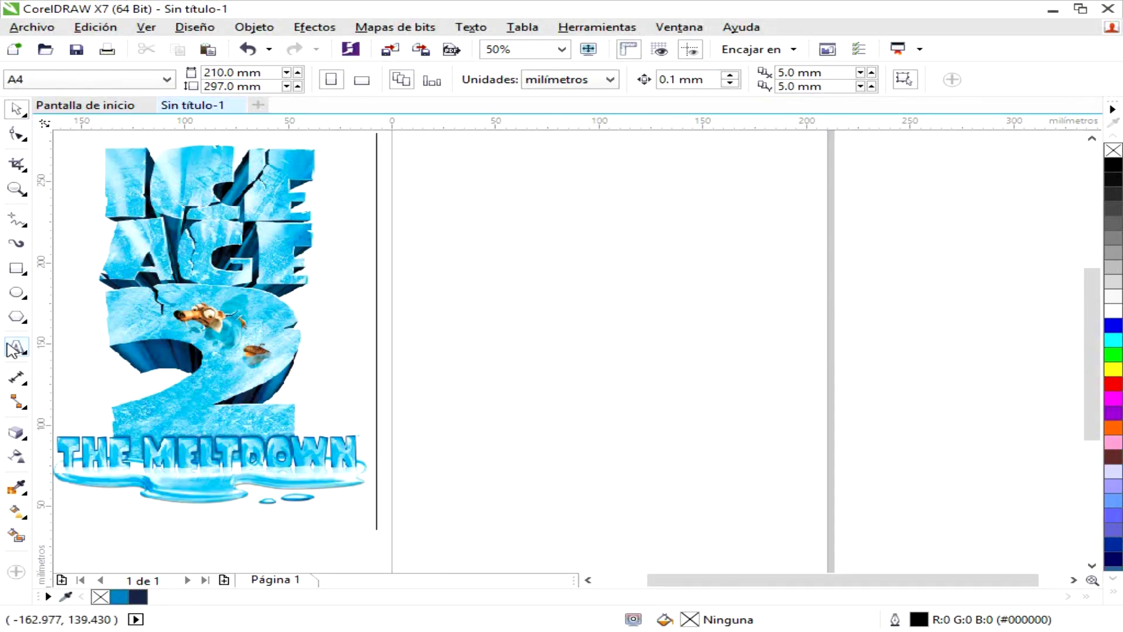
left_click(484, 223)
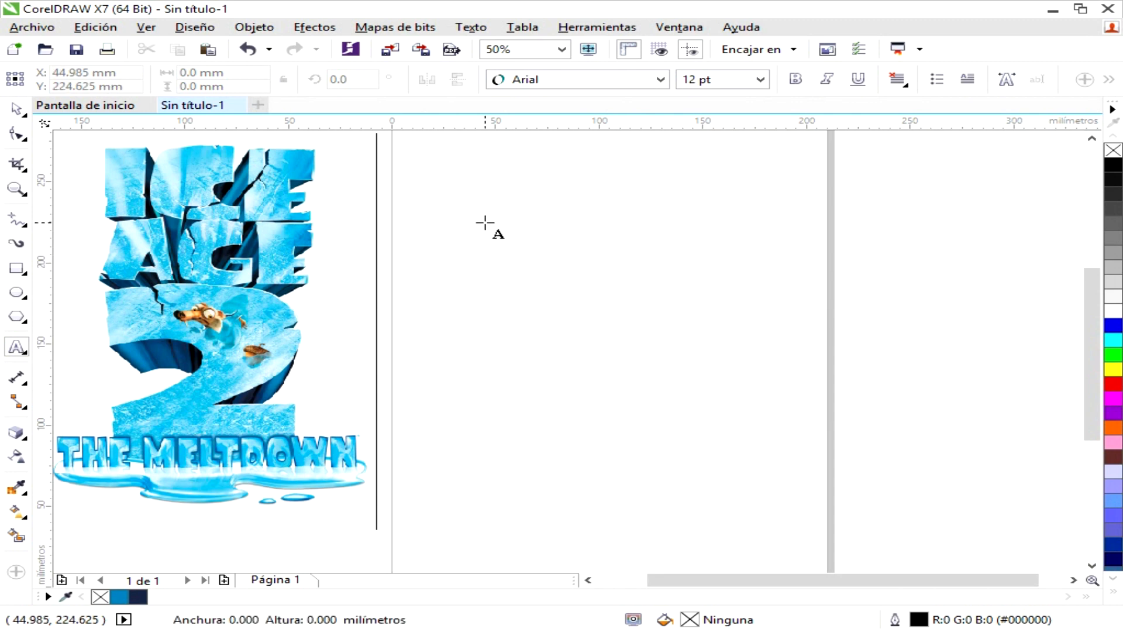
left_click(760, 79)
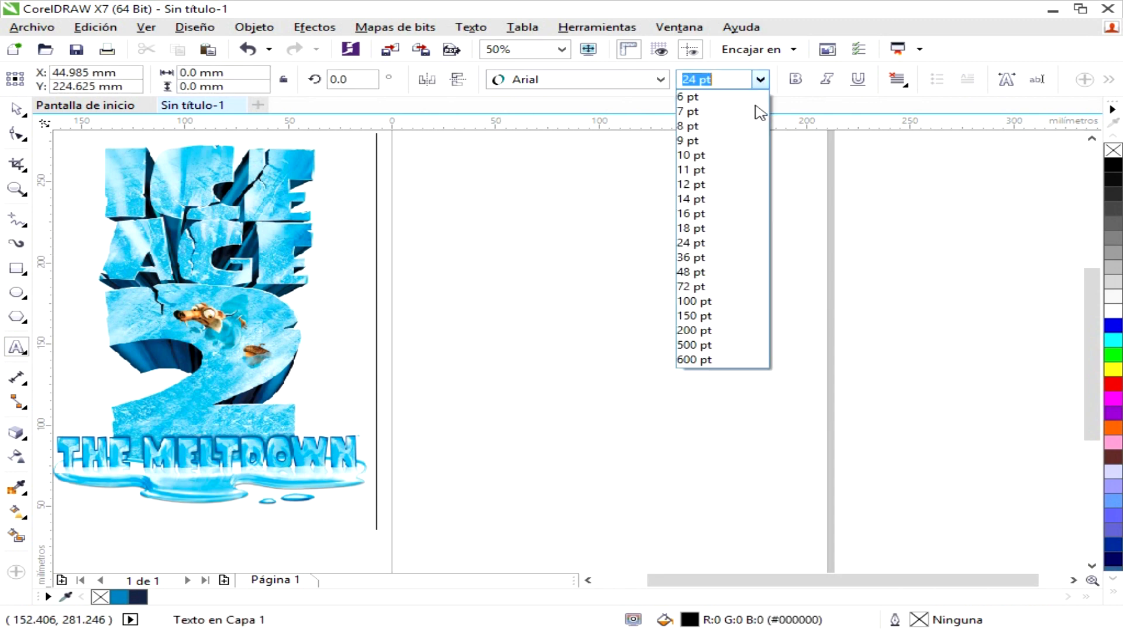
left_click(709, 315)
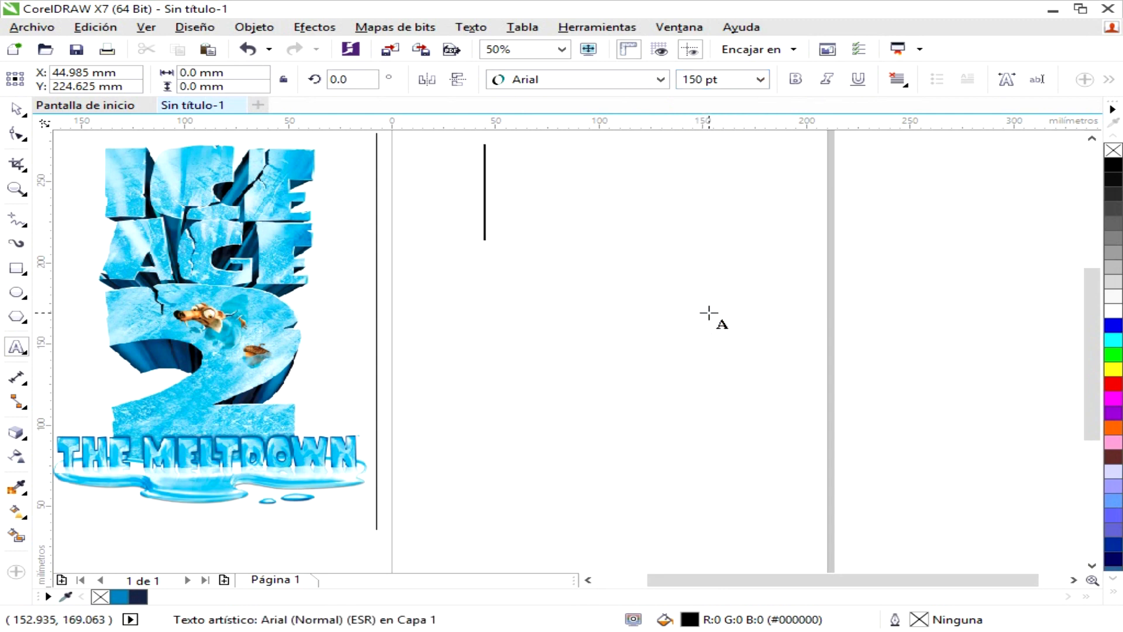
type("ICE}")
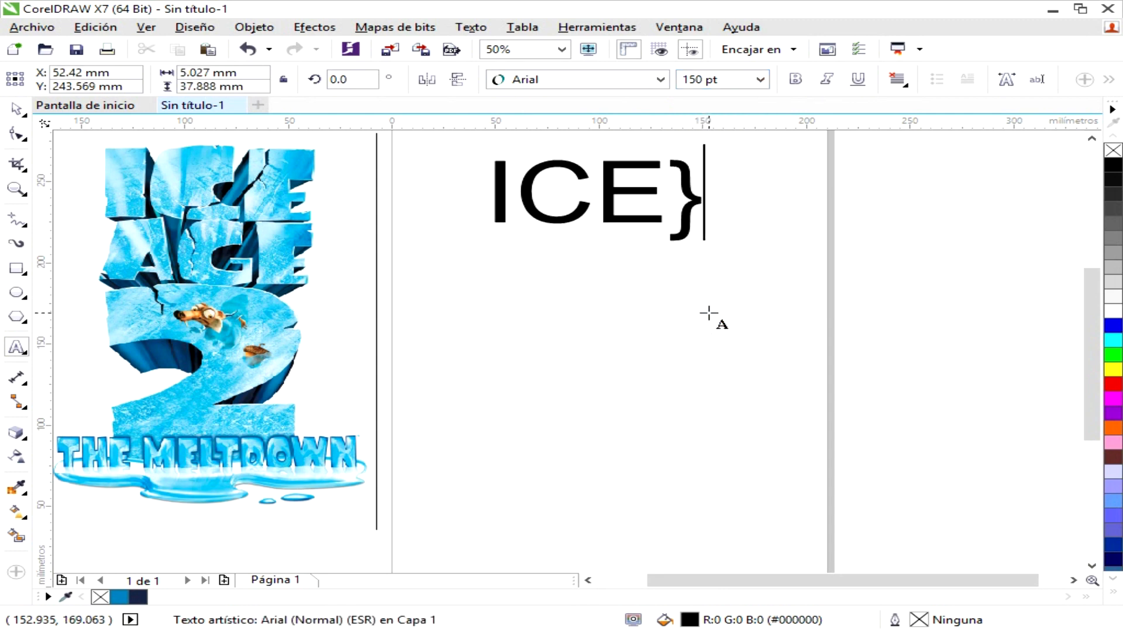
key("BackSpace")
key("Return")
type("AGE")
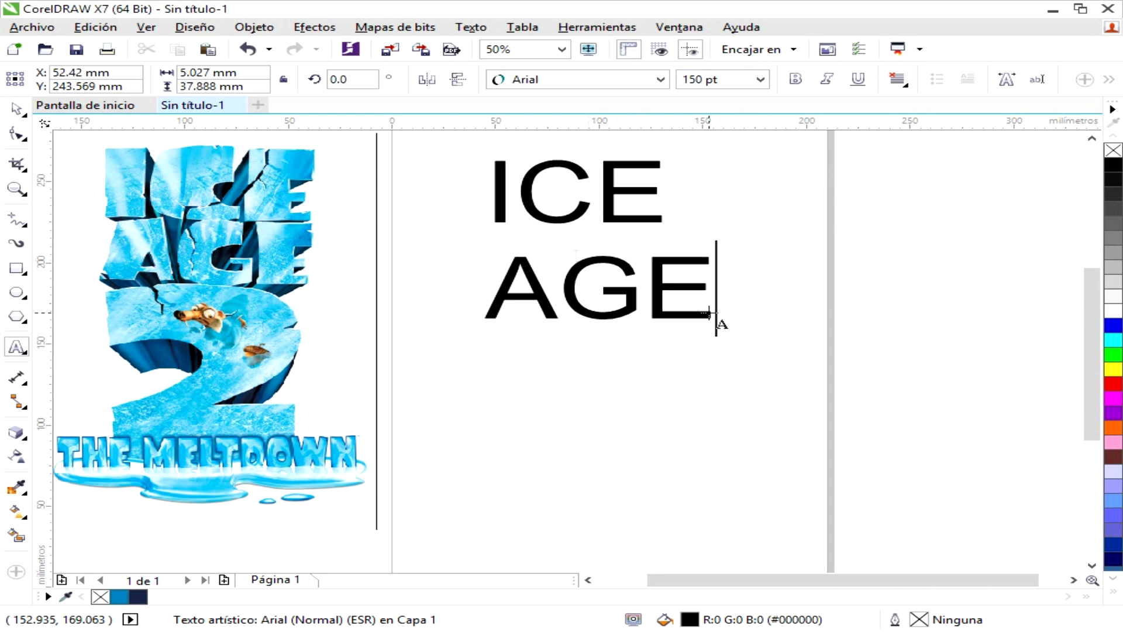
Change the ICE AGE text's font to Ice Age Movie Font and centre its lines
left_click(23, 108)
left_click(501, 79)
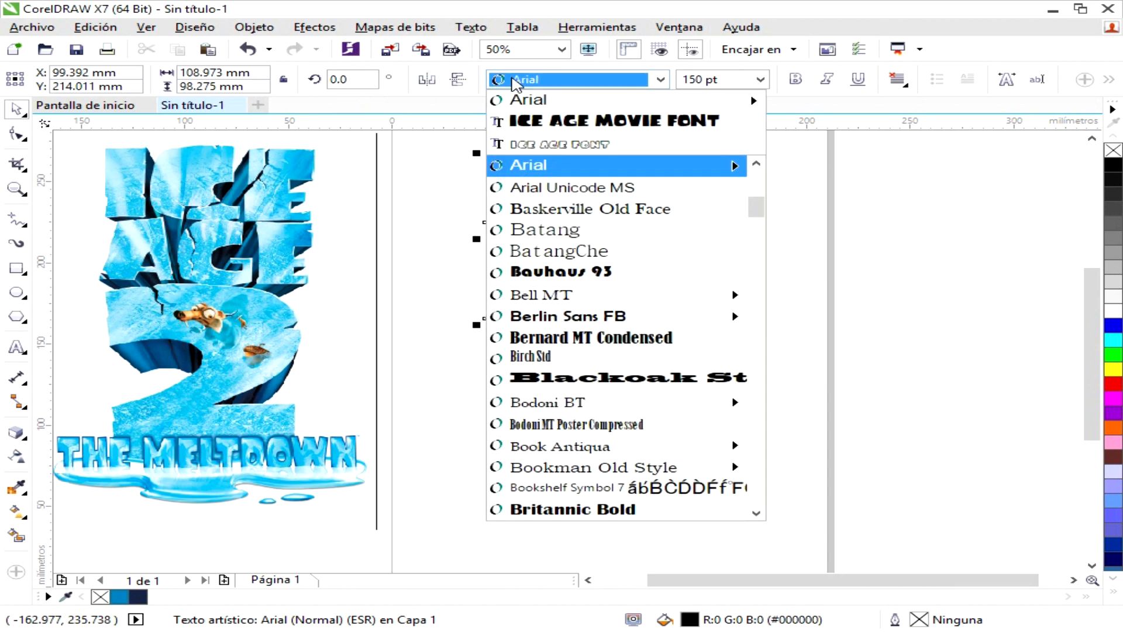
left_click(563, 123)
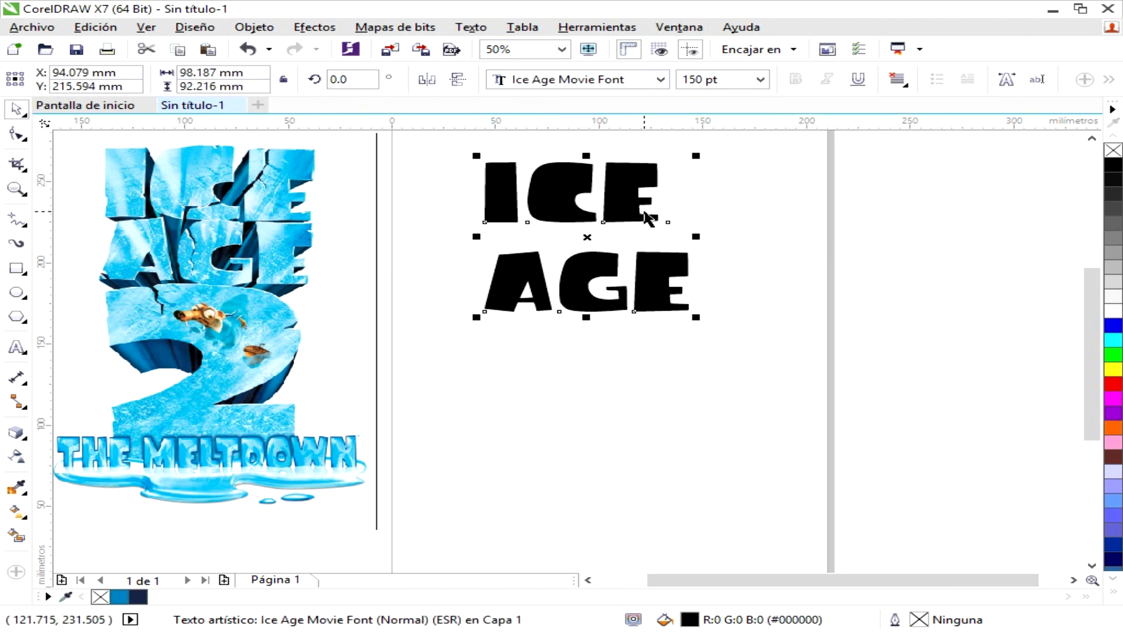
left_click(898, 82)
left_click(912, 138)
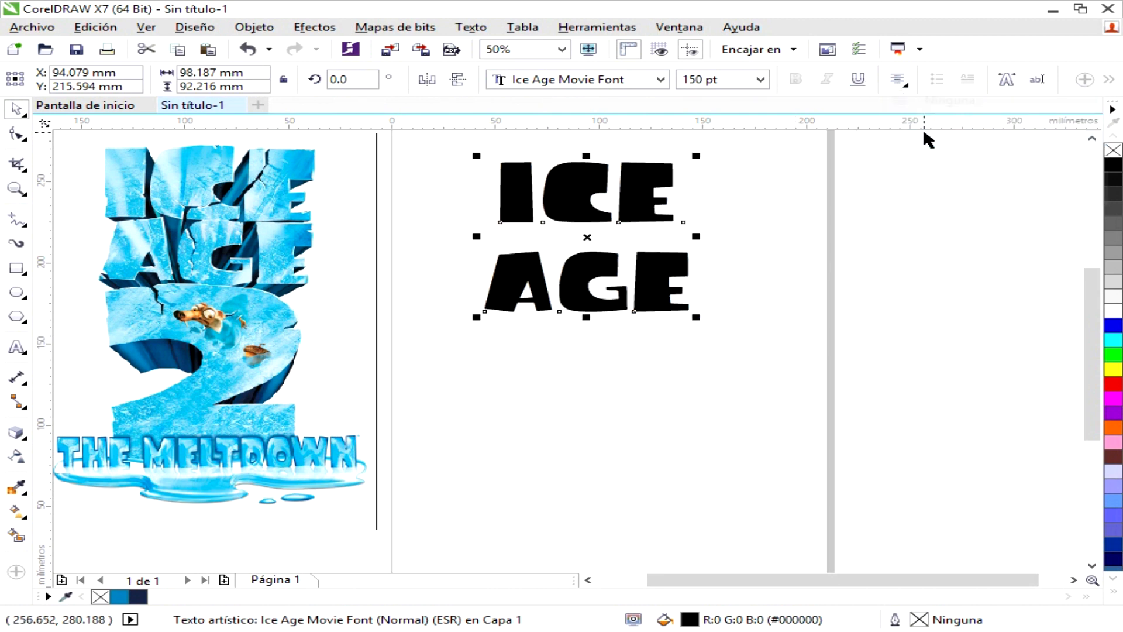
Reduce the ICE AGE text's line spacing to 73% in the text properties, and close the properties
left_click(494, 29)
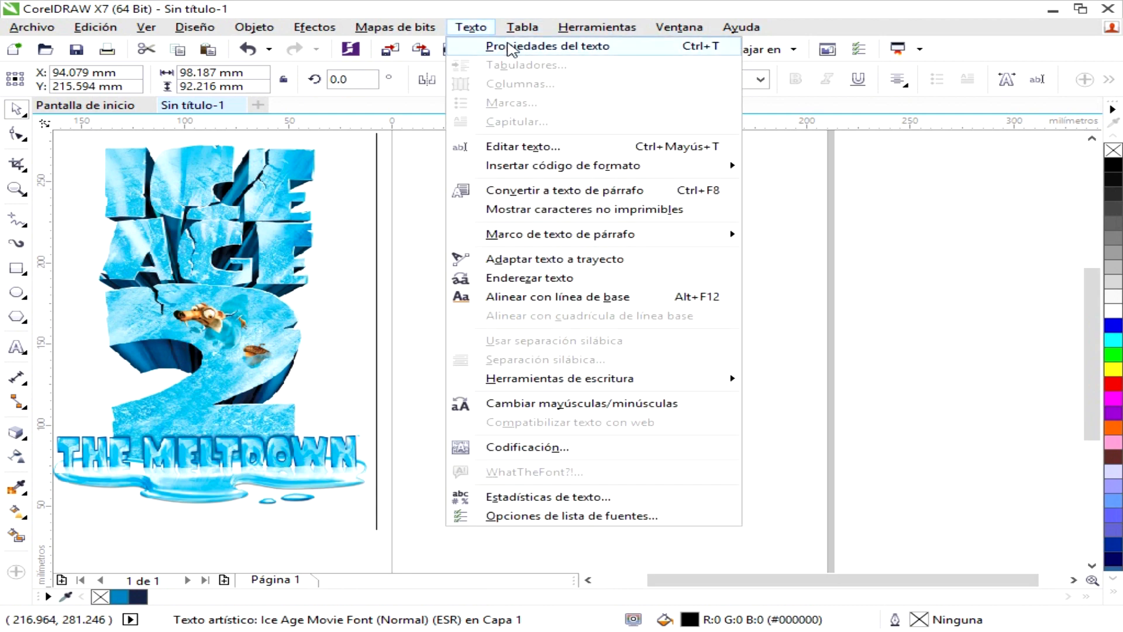
left_click(510, 48)
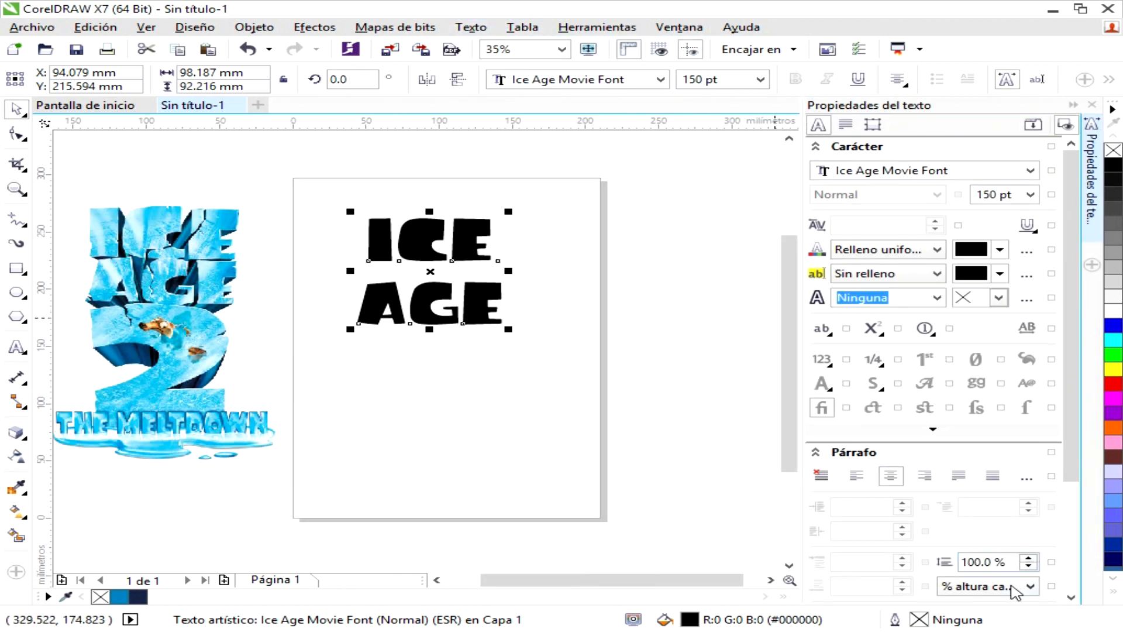
left_click(1023, 570)
left_click(1023, 570)
left_click(1024, 572)
left_click(1024, 567)
left_click(1025, 567)
left_click(1025, 567)
left_click(1025, 567)
left_click(1026, 566)
left_click(1027, 566)
left_click(1027, 566)
left_click(1027, 566)
left_click(1026, 566)
left_click(1026, 566)
left_click(1027, 566)
left_click(1028, 567)
left_click(1029, 568)
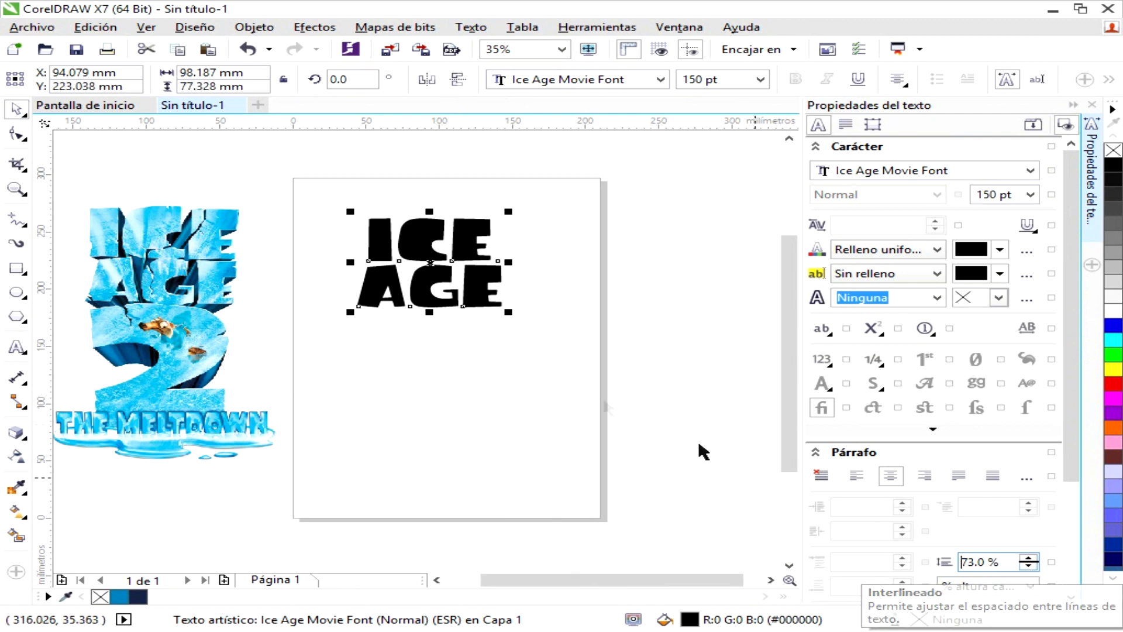
left_click(557, 365)
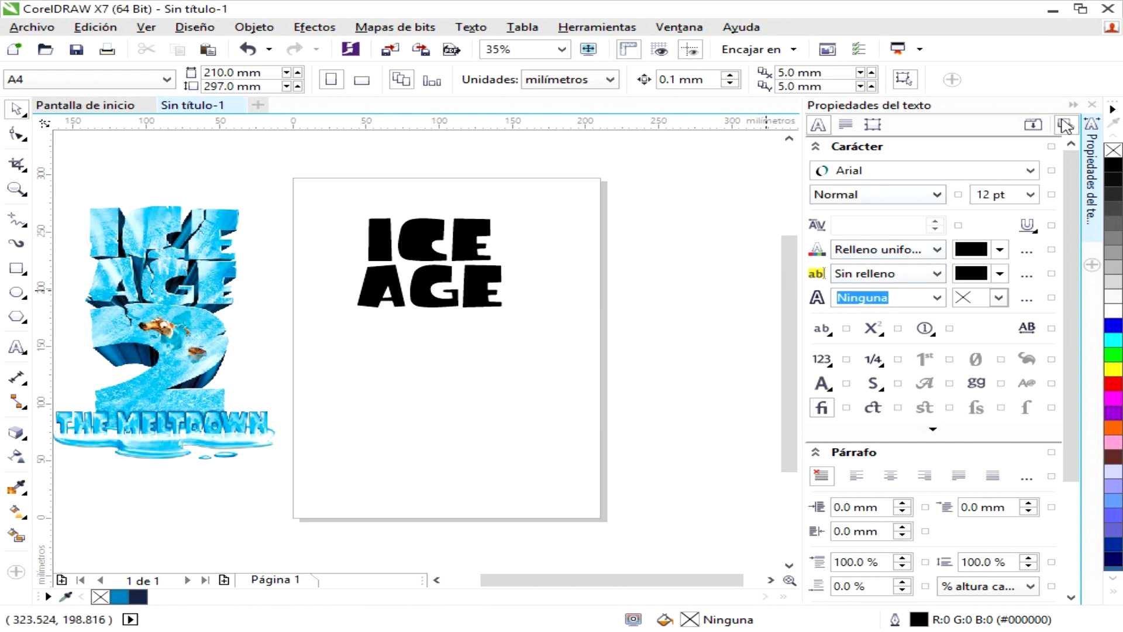
left_click(1091, 104)
Select the ICE AGE text and set up the Eraser tool with a 0.5 mm round nib
scroll(644, 240, "up", 1)
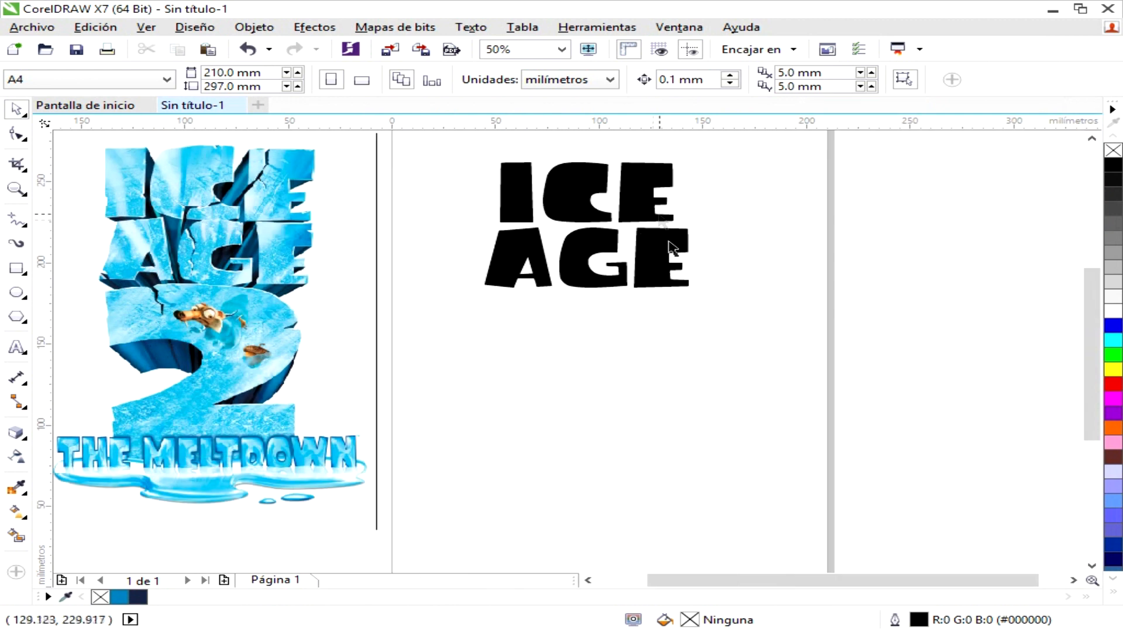
left_click(591, 263)
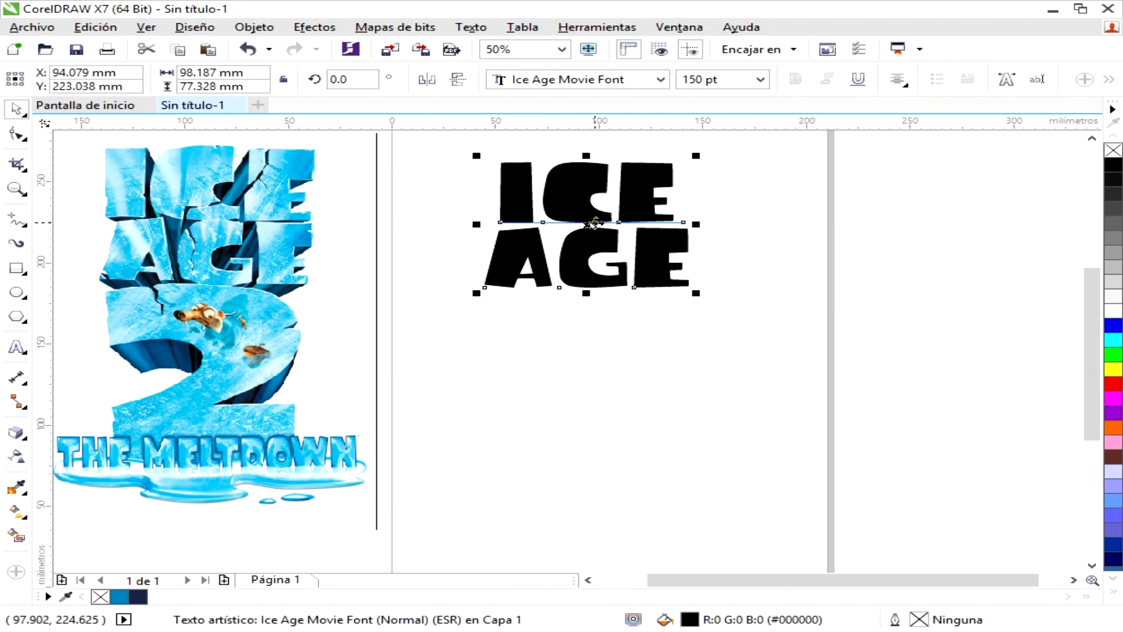
scroll(593, 224, "up", 1)
left_click_drag(1092, 311, 1092, 279)
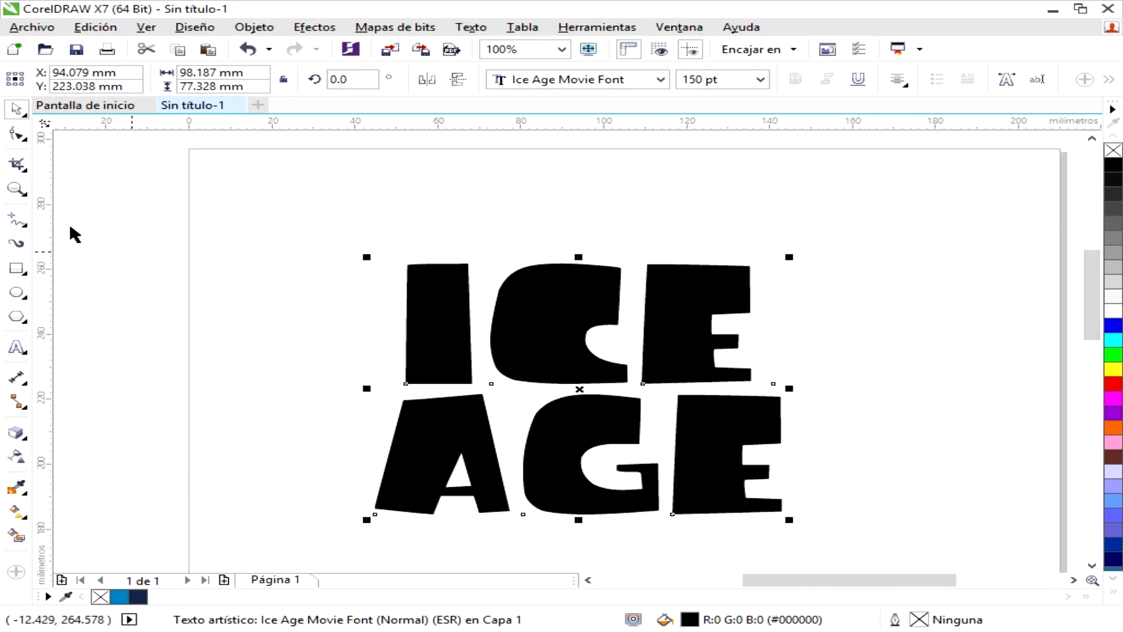
left_click(16, 216)
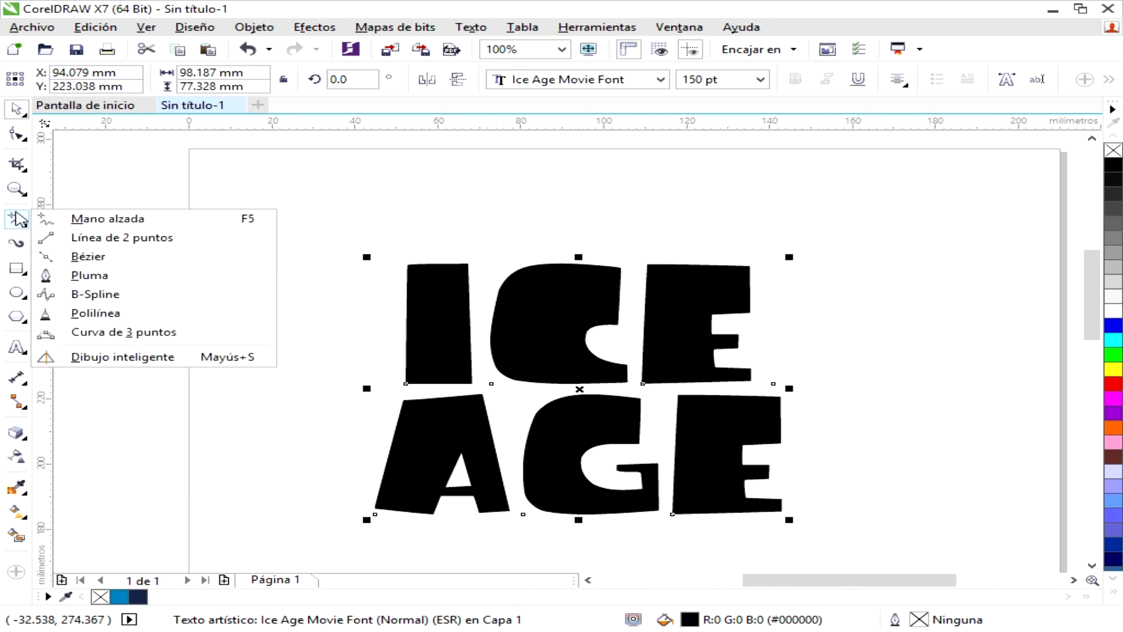
left_click(16, 165)
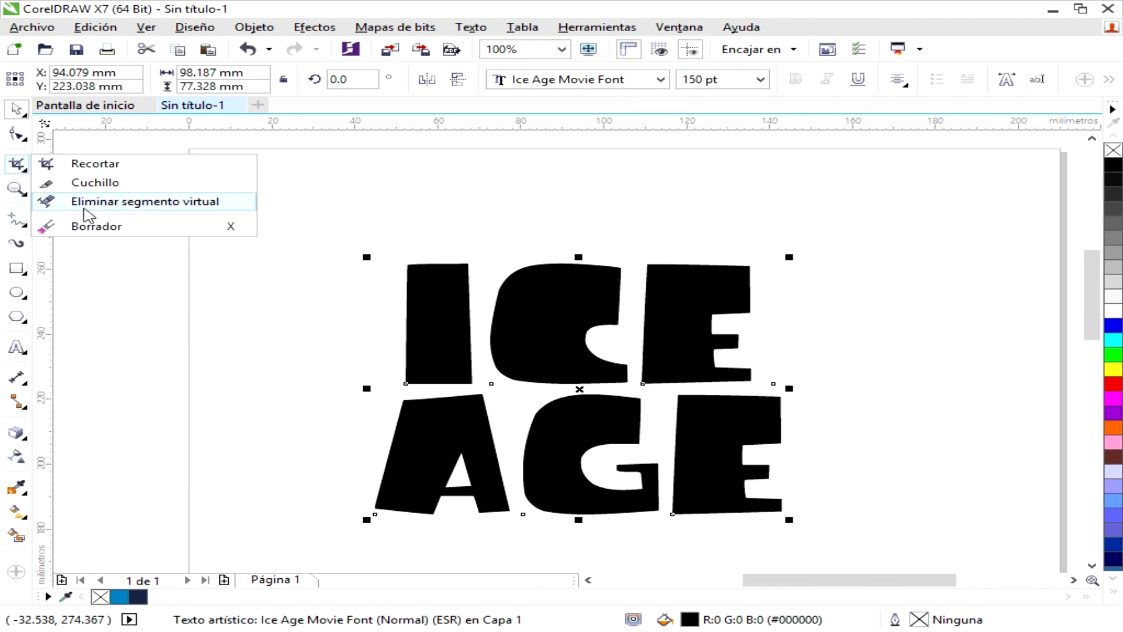
left_click(97, 226)
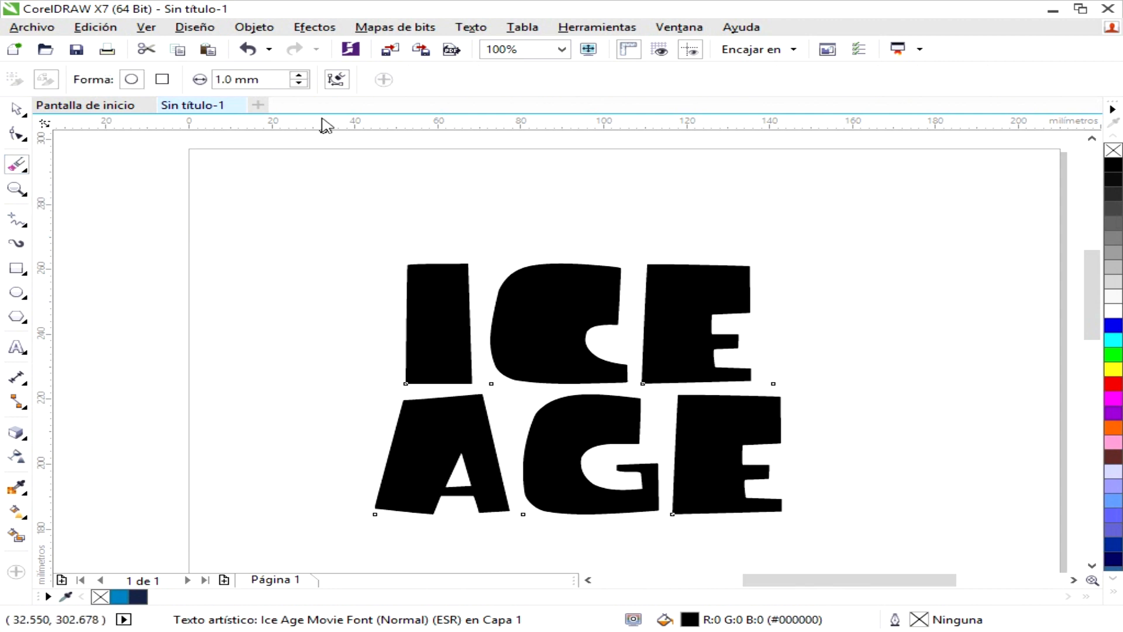
left_click(295, 81)
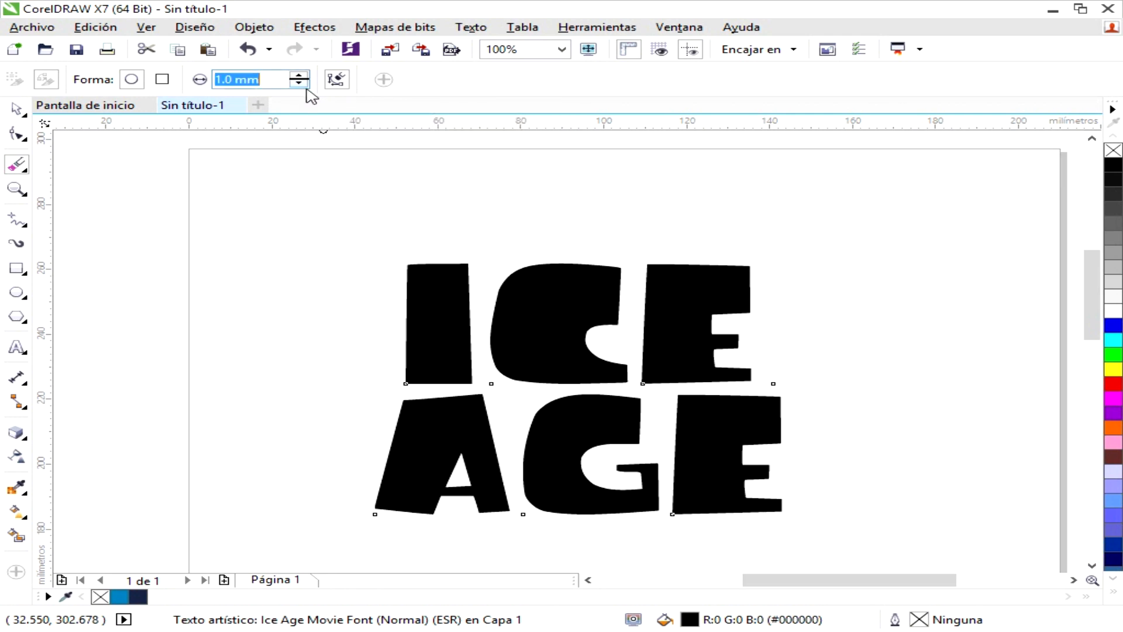
left_click(304, 83)
left_click(304, 84)
left_click(304, 84)
left_click(305, 84)
left_click(304, 83)
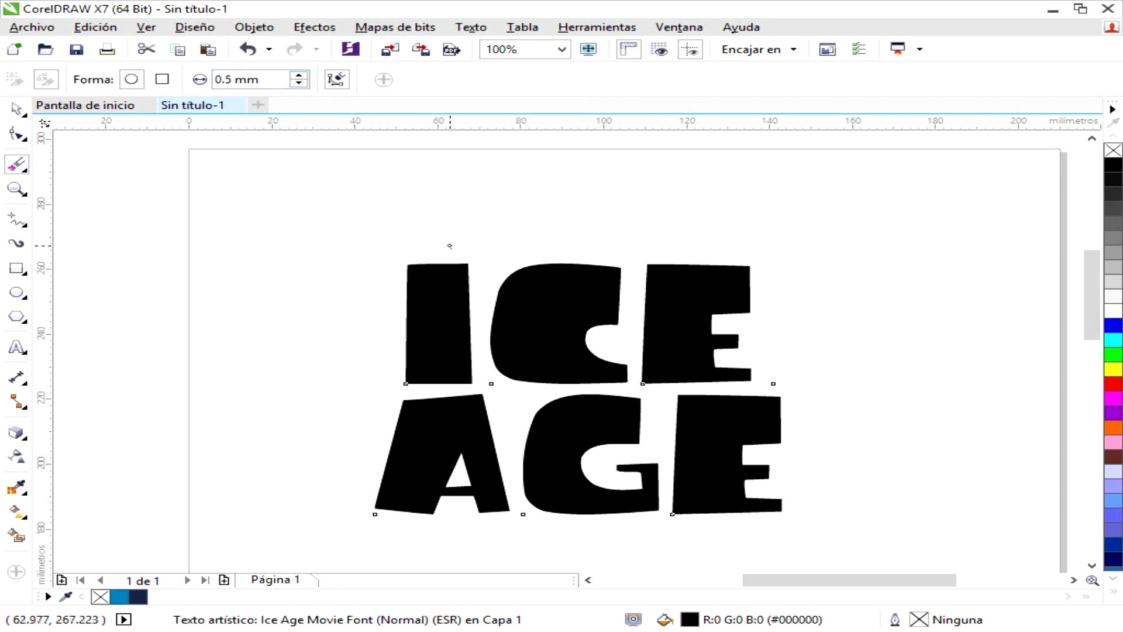
Erase thin, jagged and branching cracks running inward from the edges of every letter in ICE AGE
mouse_move(467, 264)
left_mouse_down()
mouse_move(451, 295)
mouse_move(452, 274)
left_mouse_up()
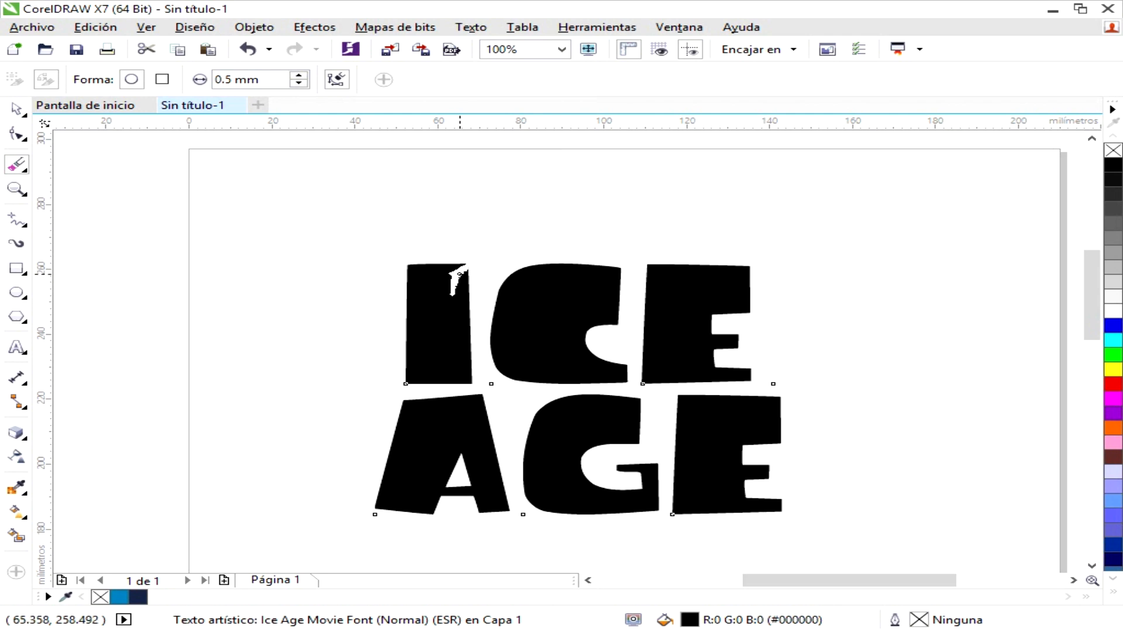
left_click(468, 269)
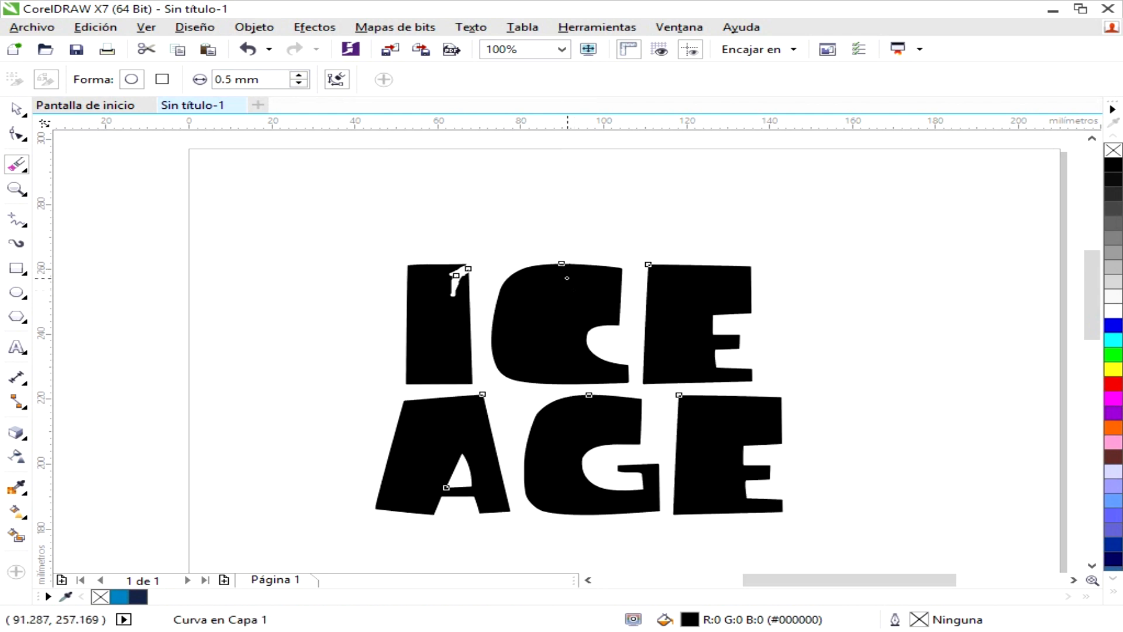
mouse_move(583, 265)
left_mouse_down()
mouse_move(563, 296)
mouse_move(572, 286)
mouse_move(590, 295)
left_mouse_up()
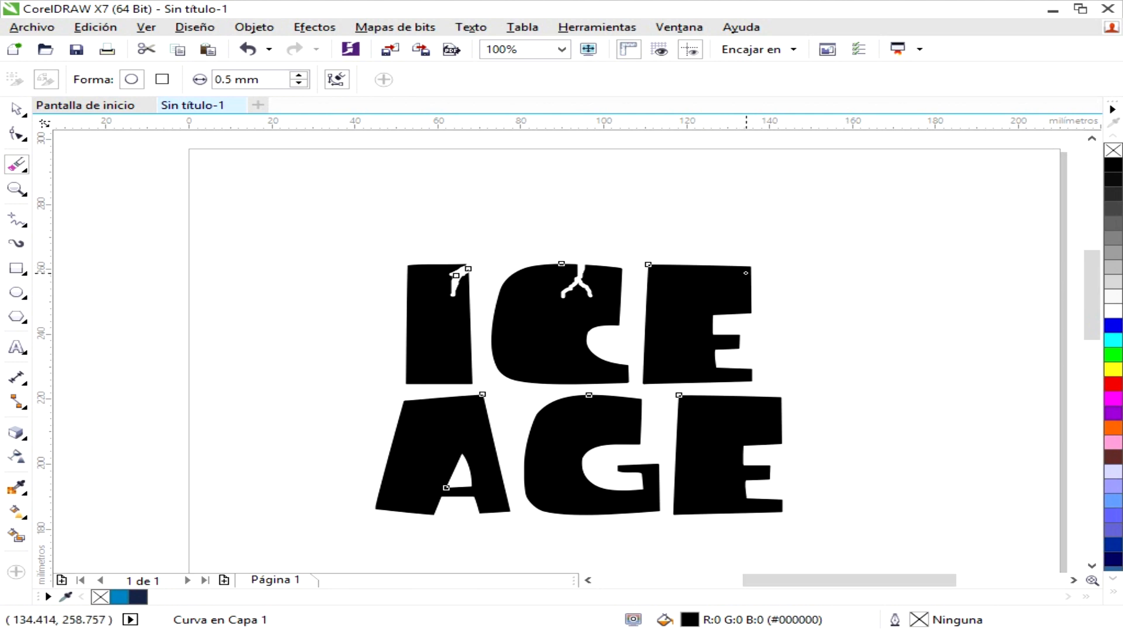
mouse_move(715, 283)
left_mouse_down()
mouse_move(710, 298)
mouse_move(738, 267)
left_mouse_up()
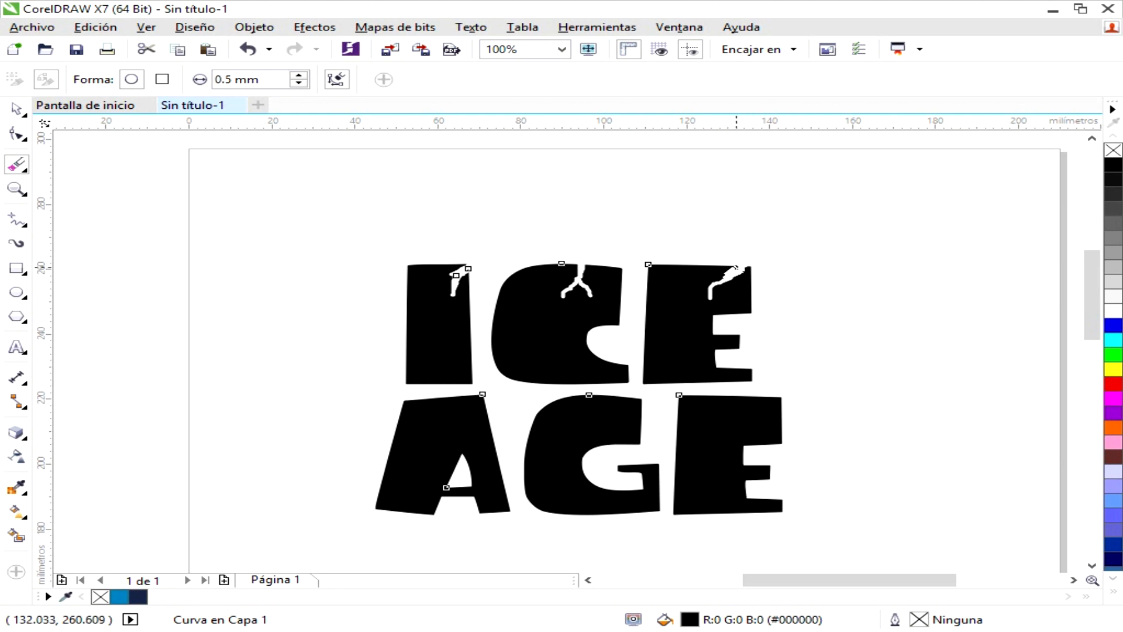
left_click_drag(735, 263, 746, 267)
mouse_move(654, 346)
left_mouse_down()
mouse_move(691, 339)
mouse_move(676, 336)
mouse_move(676, 324)
left_mouse_up()
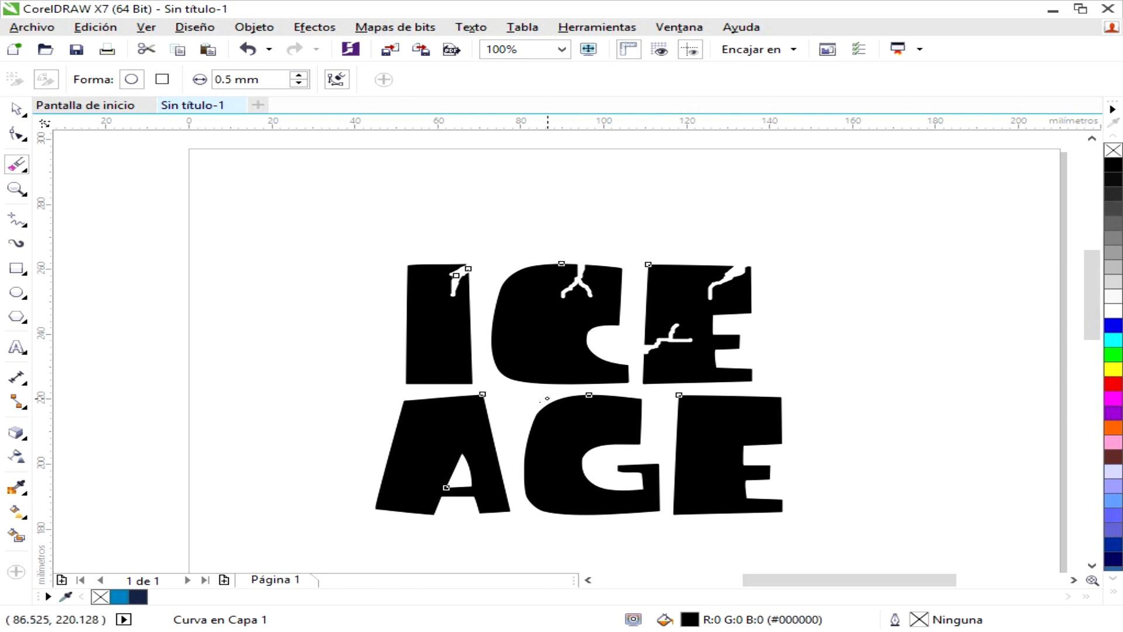
mouse_move(511, 388)
left_mouse_down()
mouse_move(538, 352)
mouse_move(523, 374)
left_mouse_up()
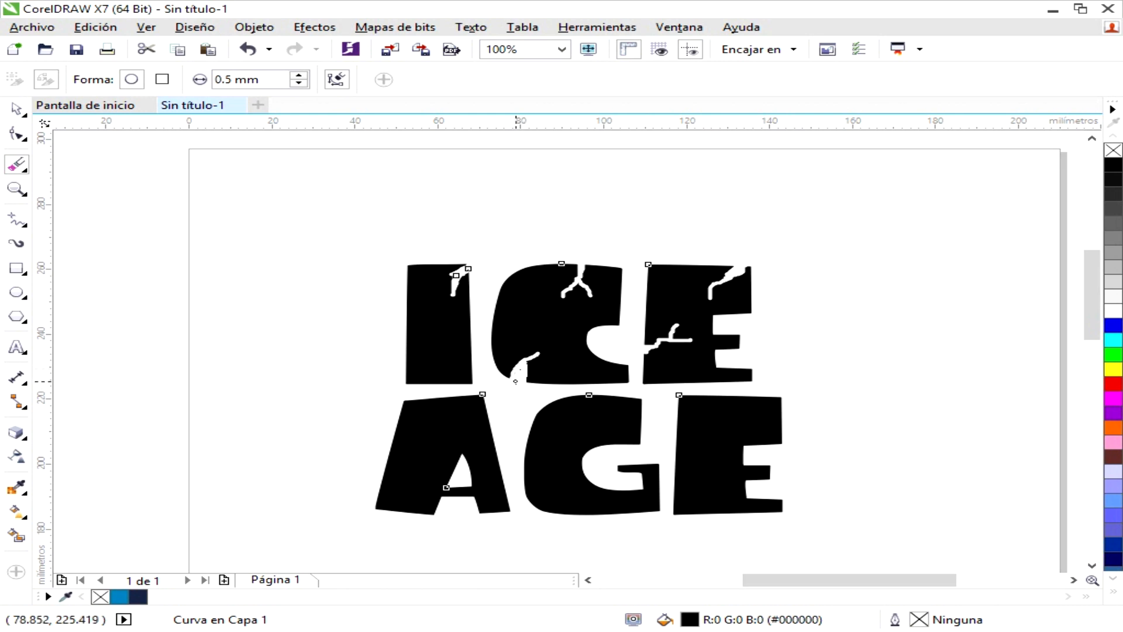
left_click_drag(518, 365, 518, 367)
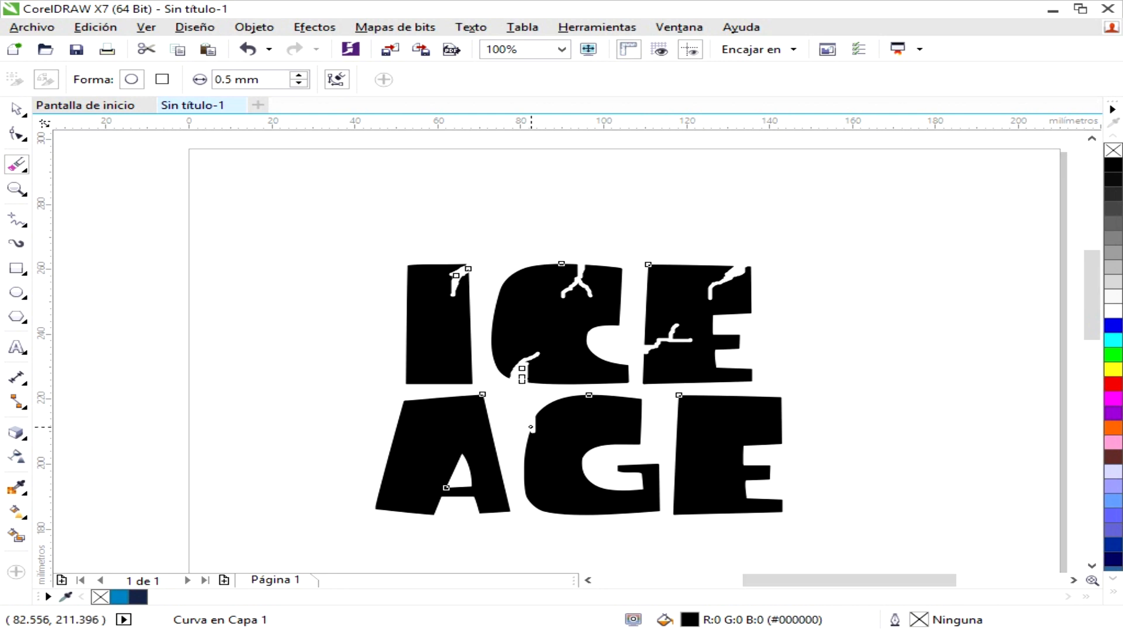
left_click_drag(543, 435, 535, 424)
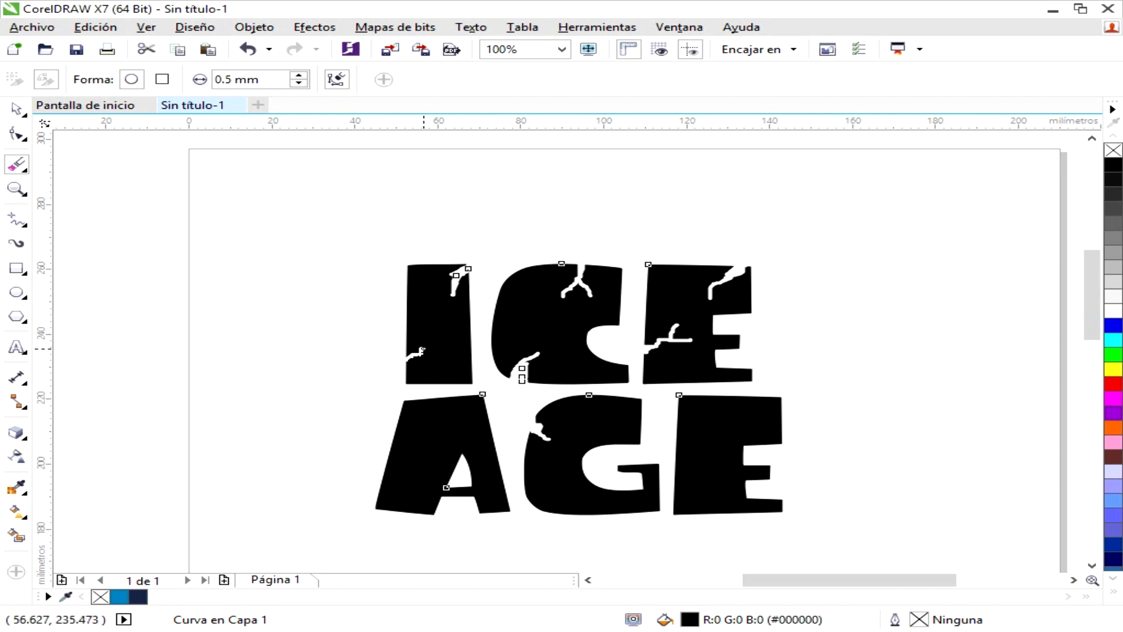
left_click_drag(425, 346, 429, 345)
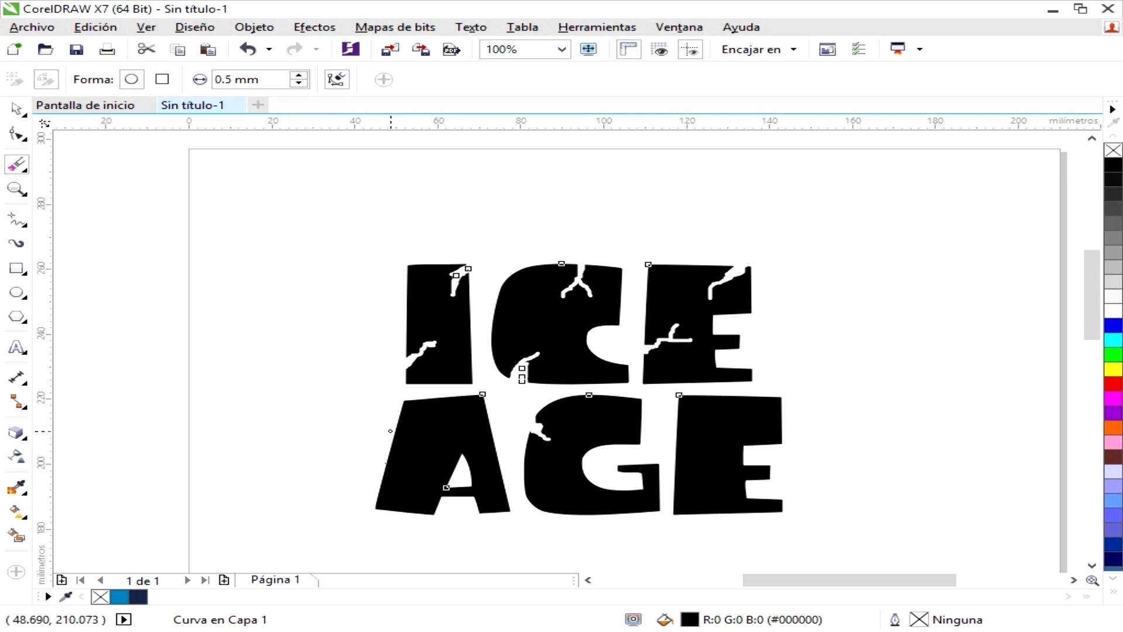
left_click_drag(374, 495, 389, 484)
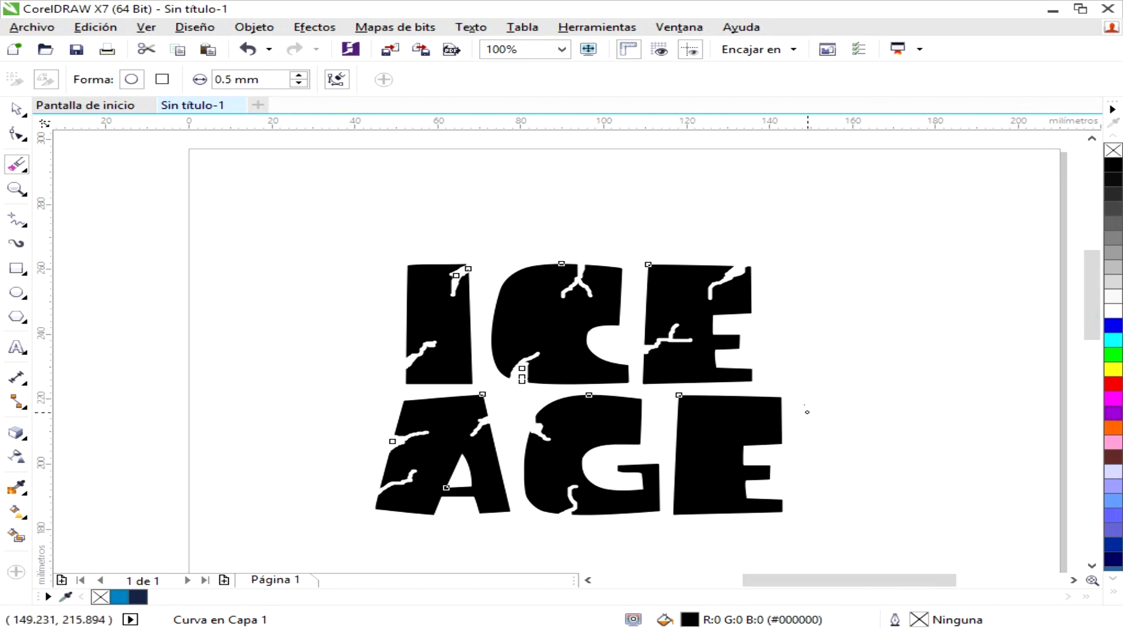
mouse_move(762, 408)
left_mouse_down()
mouse_move(754, 412)
mouse_move(789, 398)
mouse_move(767, 407)
mouse_move(780, 411)
left_mouse_up()
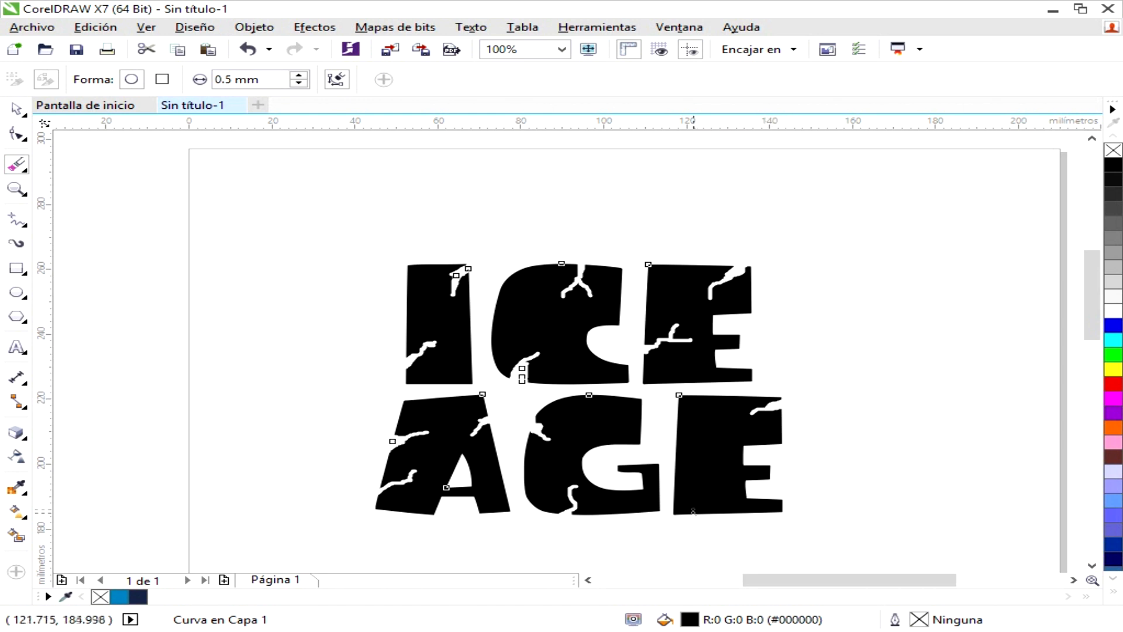
mouse_move(707, 516)
left_mouse_down()
mouse_move(698, 478)
mouse_move(707, 486)
mouse_move(716, 470)
mouse_move(709, 508)
left_mouse_up()
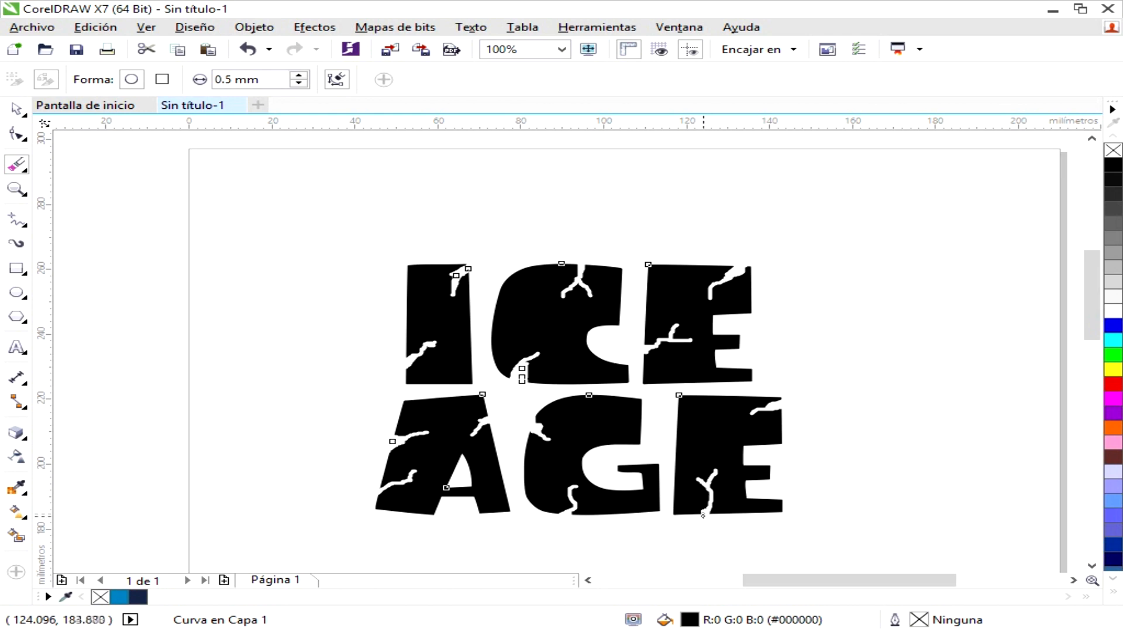
mouse_move(679, 434)
left_mouse_down()
mouse_move(696, 432)
mouse_move(675, 440)
left_mouse_up()
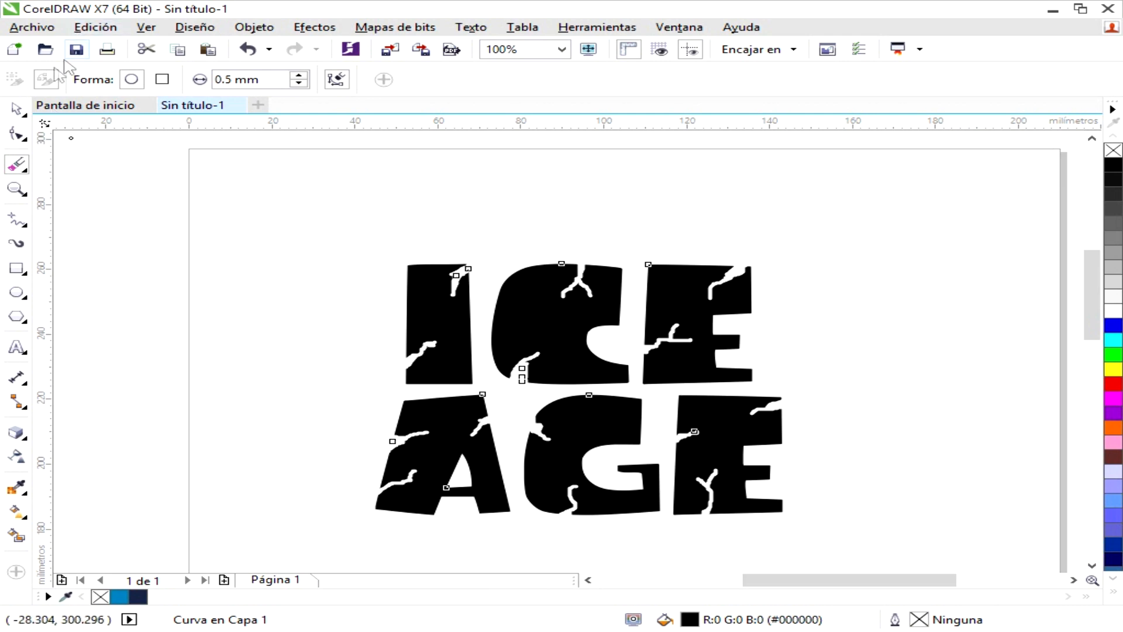
left_click(17, 109)
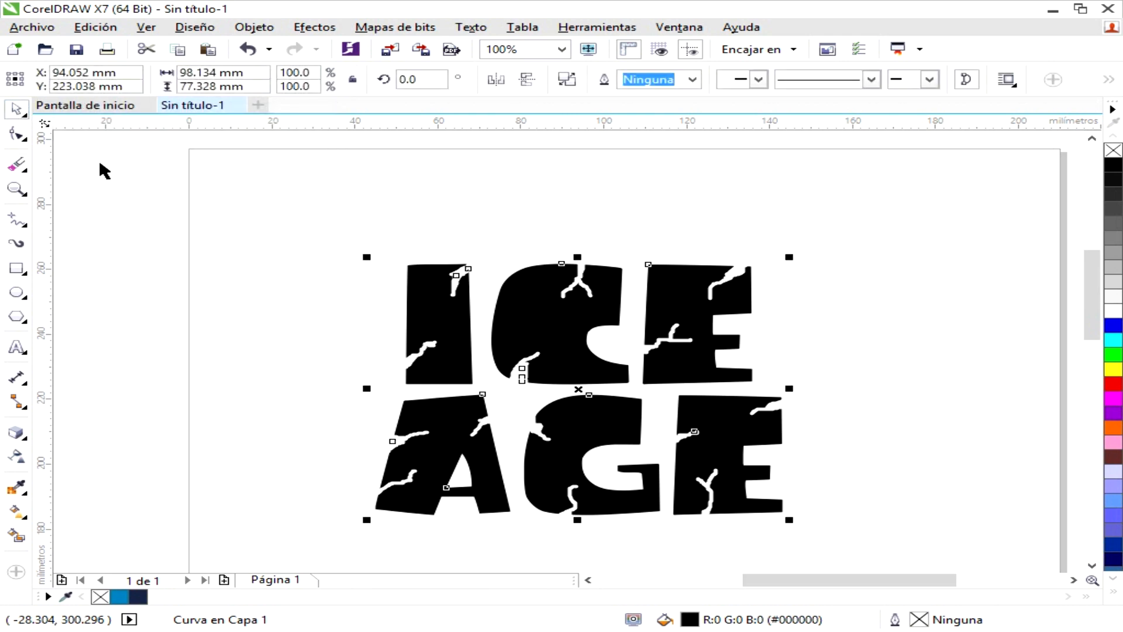
Add a new artistic text reading 2 on the page below the ICE AGE lettering
left_click(310, 281)
scroll(574, 459, "down", 3)
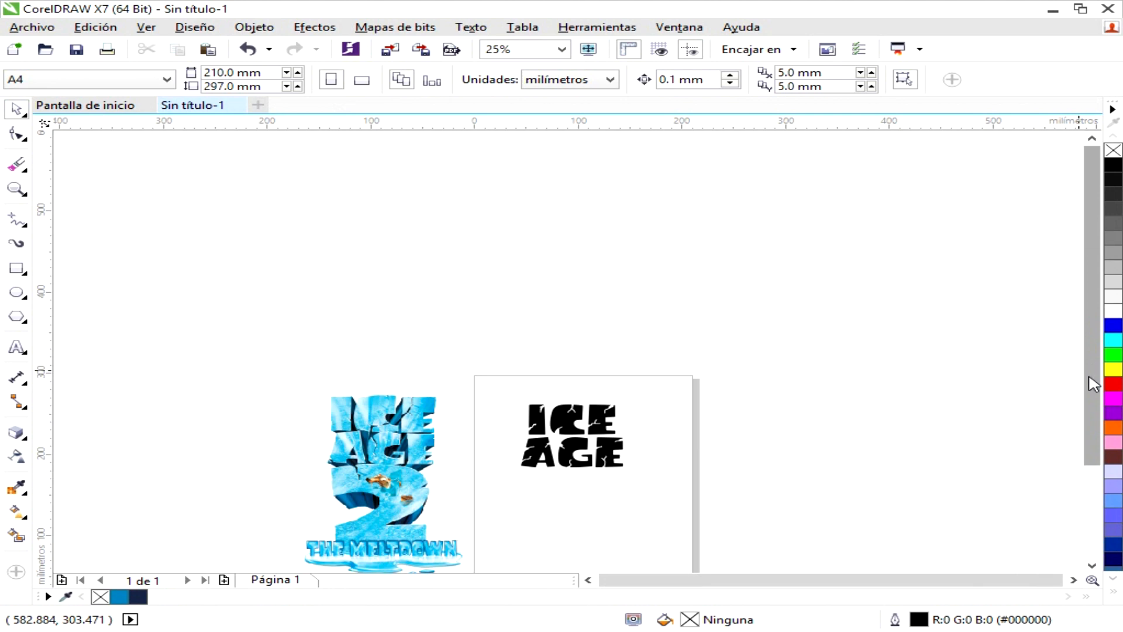
left_click_drag(1092, 379, 1089, 394)
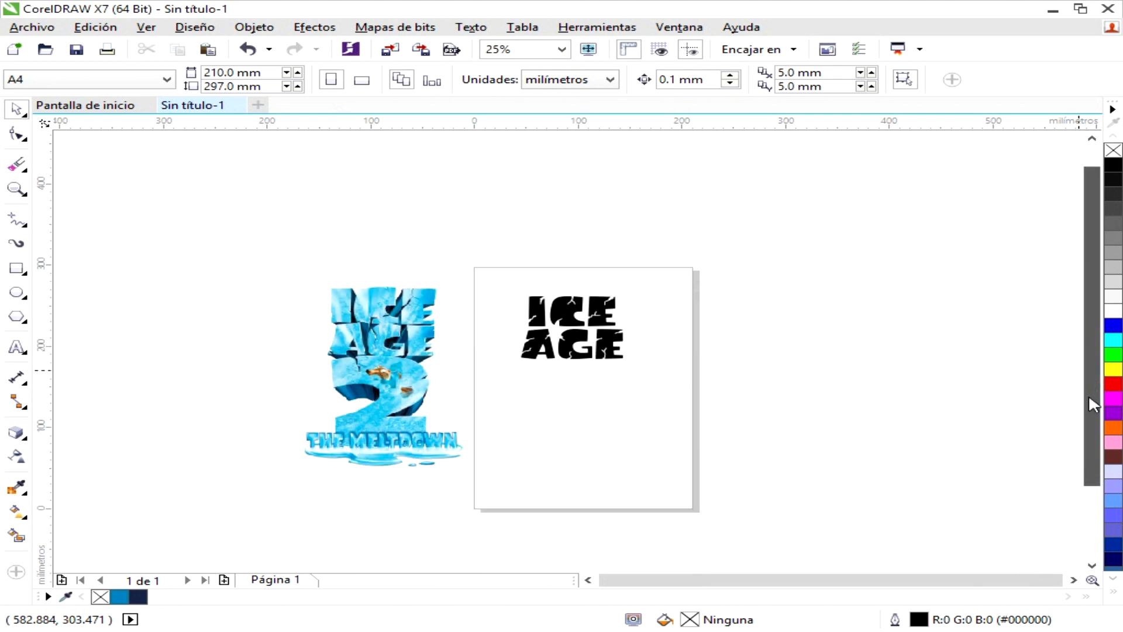
left_click(16, 347)
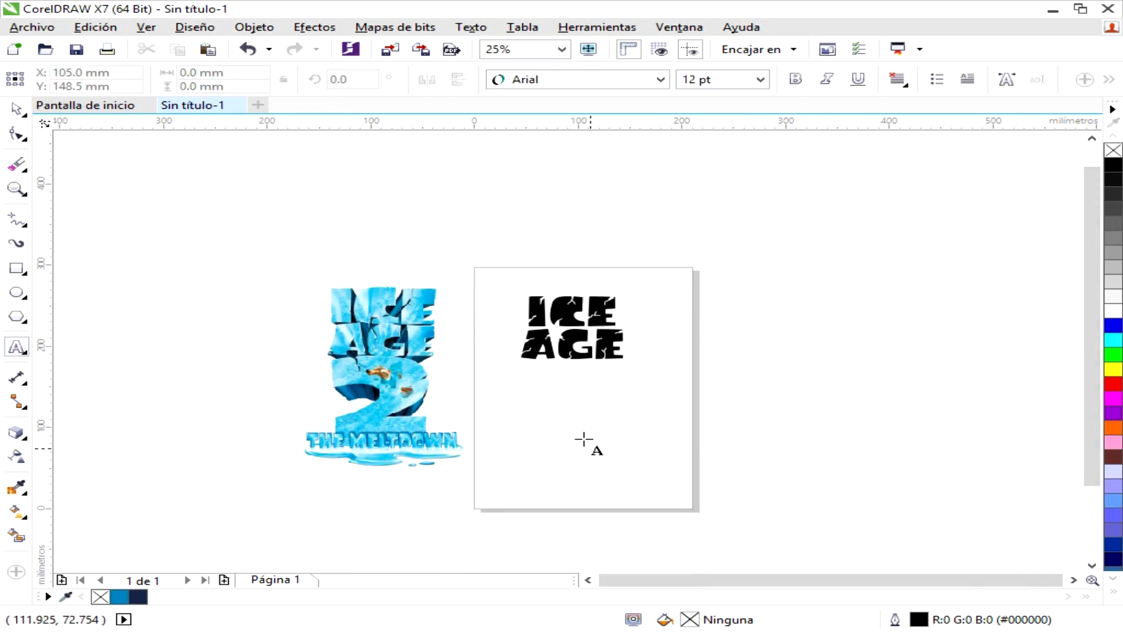
left_click(584, 437)
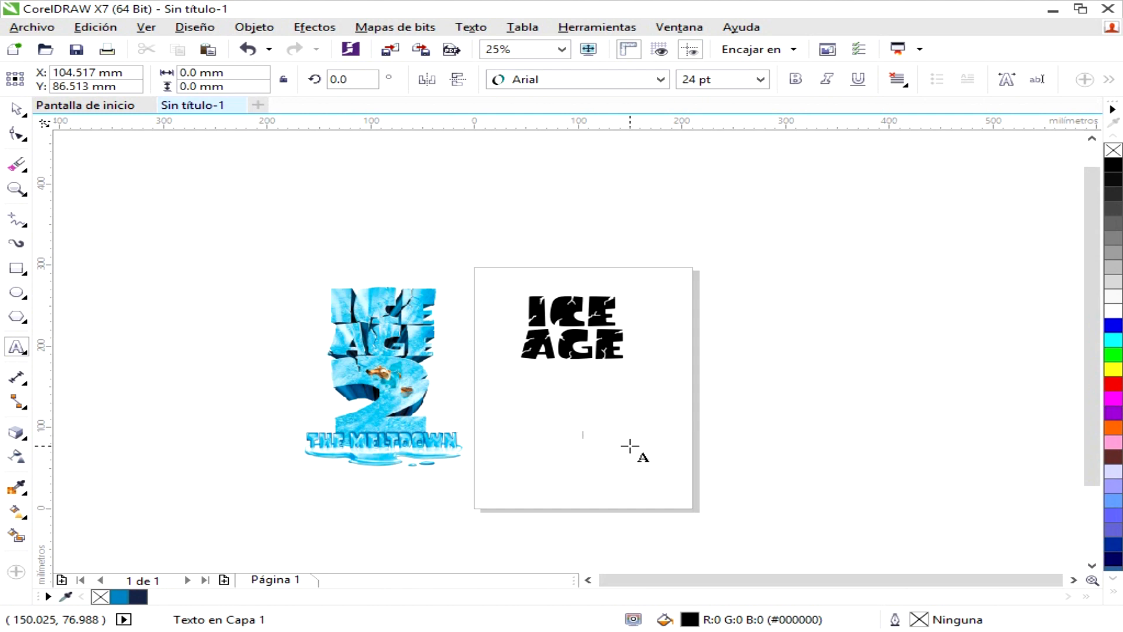
type("2")
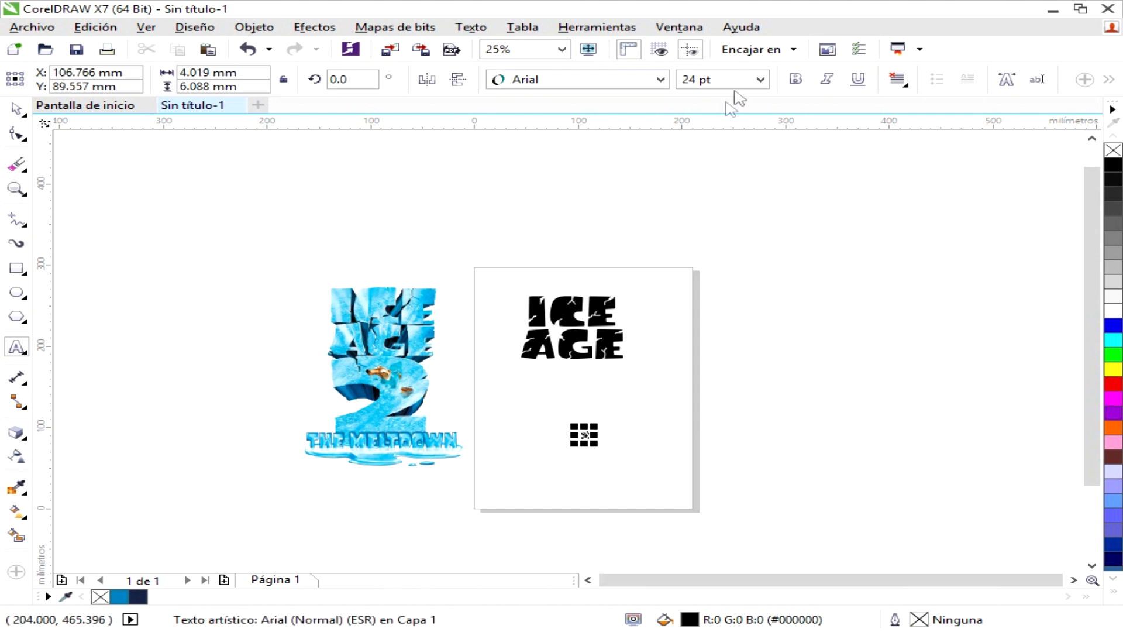
Set the font size of the 2 to 500 pt
left_click_drag(715, 80, 666, 87)
type("500")
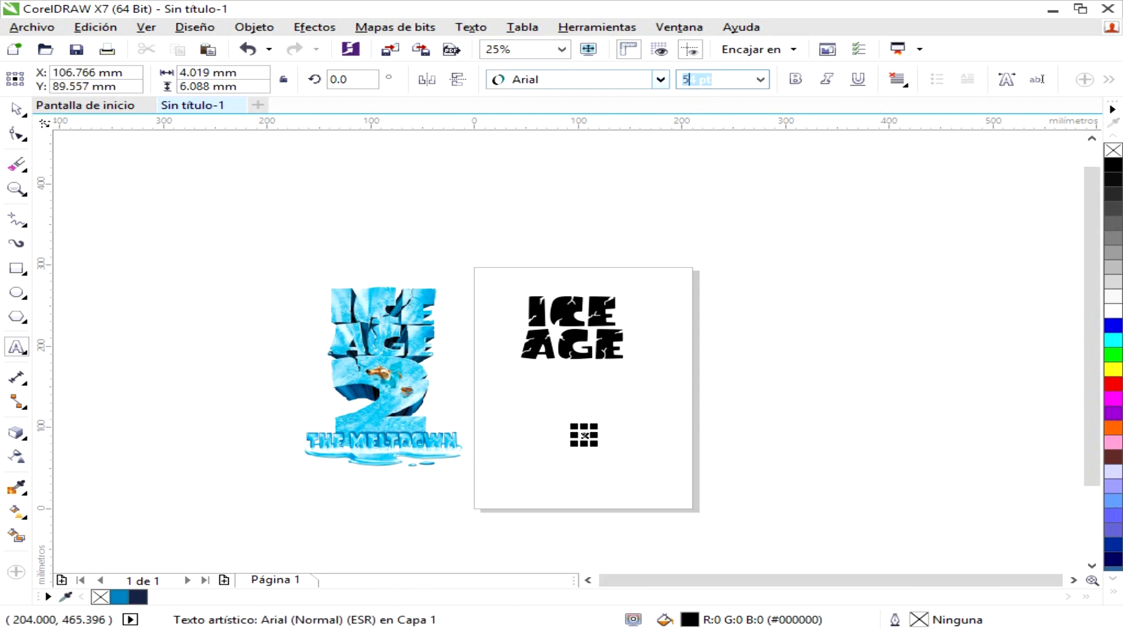
key("Return")
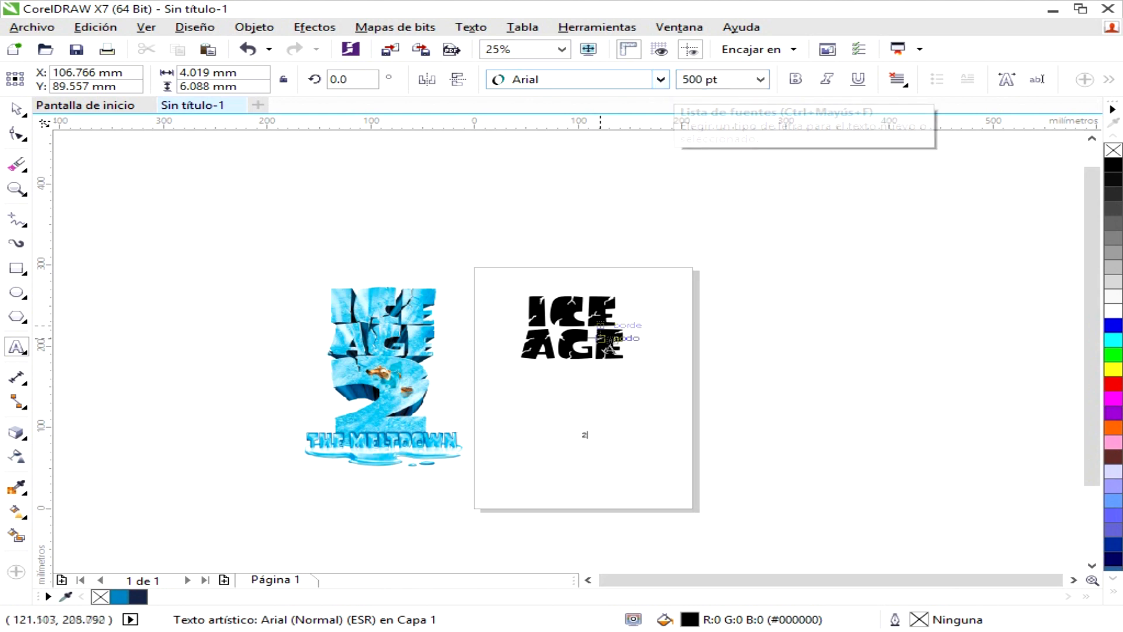
left_click(14, 108)
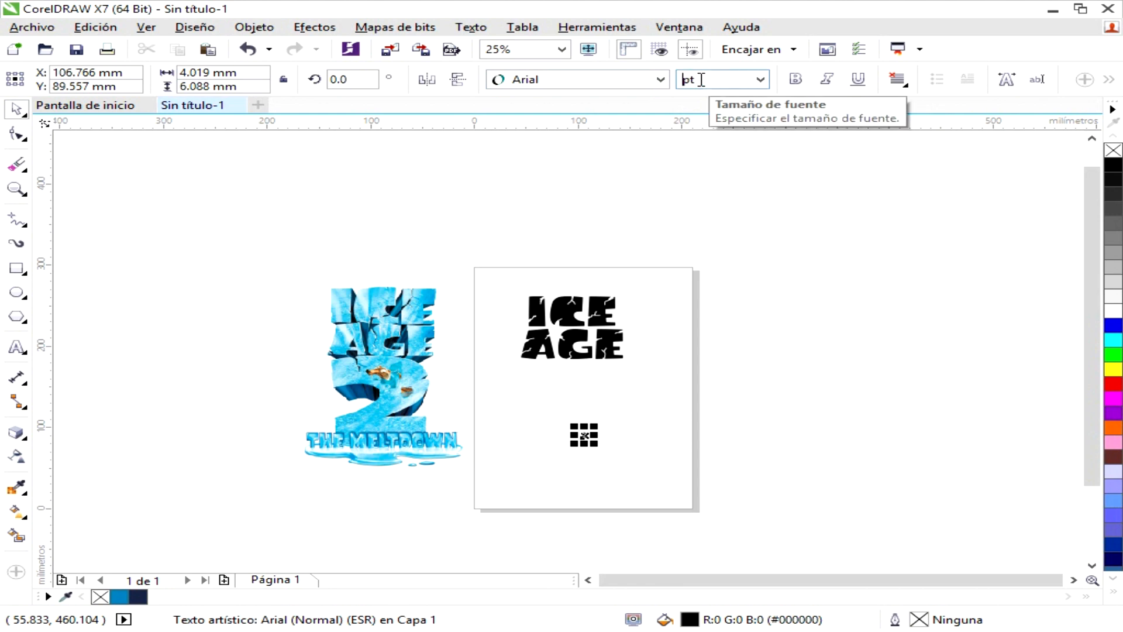
type("00")
key("Return")
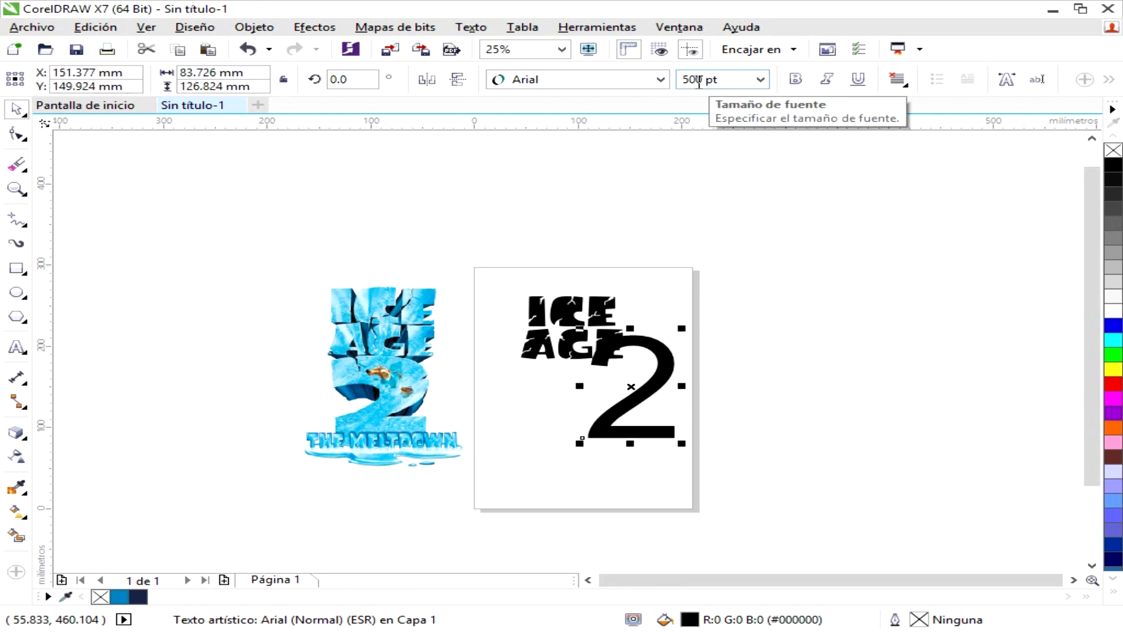
Change the 2 to Ice Age Movie Font and move it directly beneath the ICE AGE lettering
left_click(566, 83)
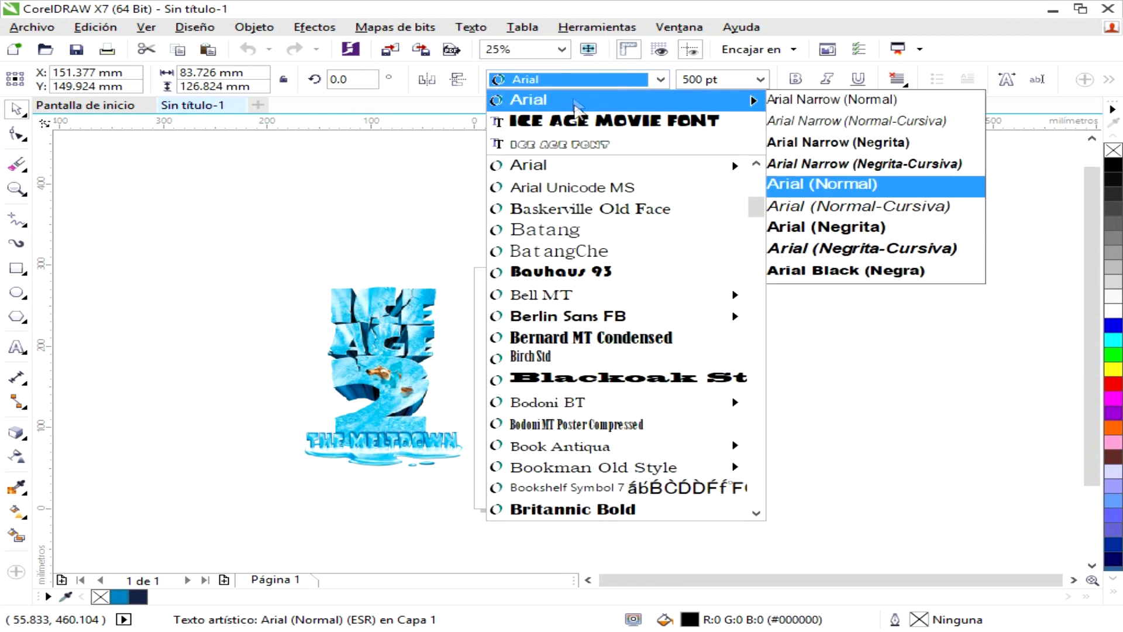
left_click(579, 122)
left_click_drag(635, 400, 571, 410)
scroll(581, 434, "up", 1)
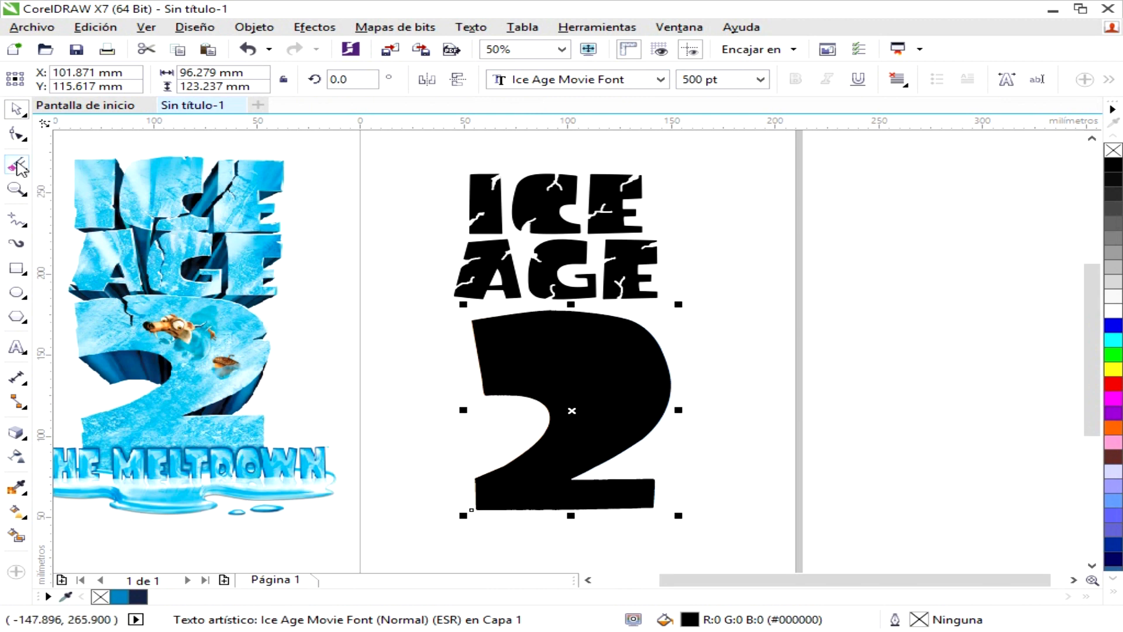
Erase a branching crack running down from the upper edge of the 2 using the 0.5 mm round Eraser nib
left_click(20, 167)
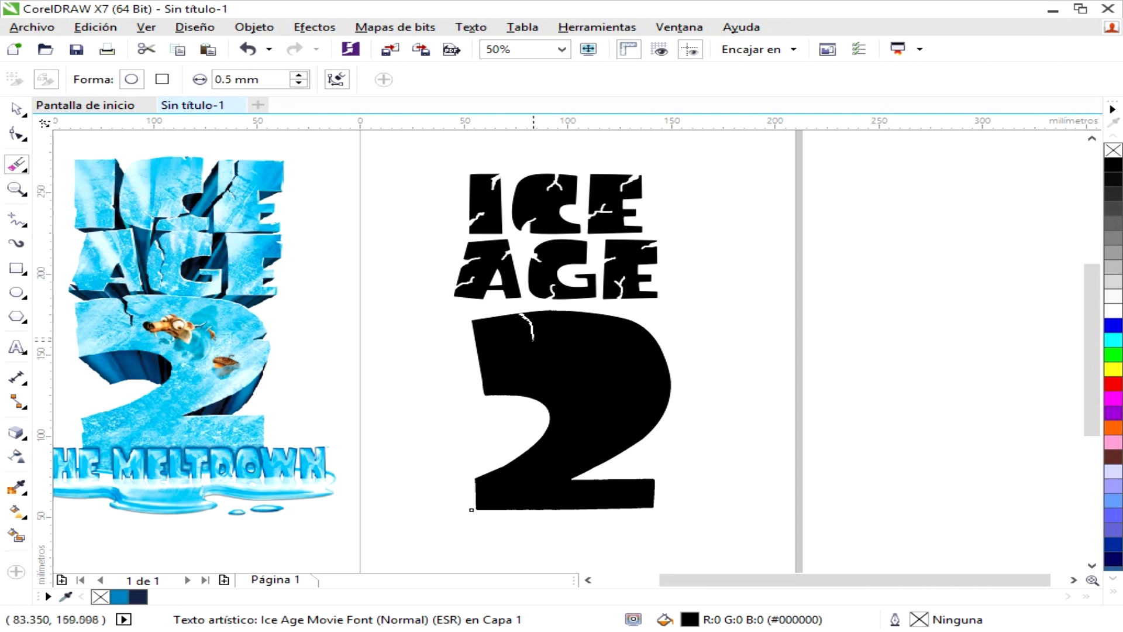
left_click_drag(471, 510, 552, 310)
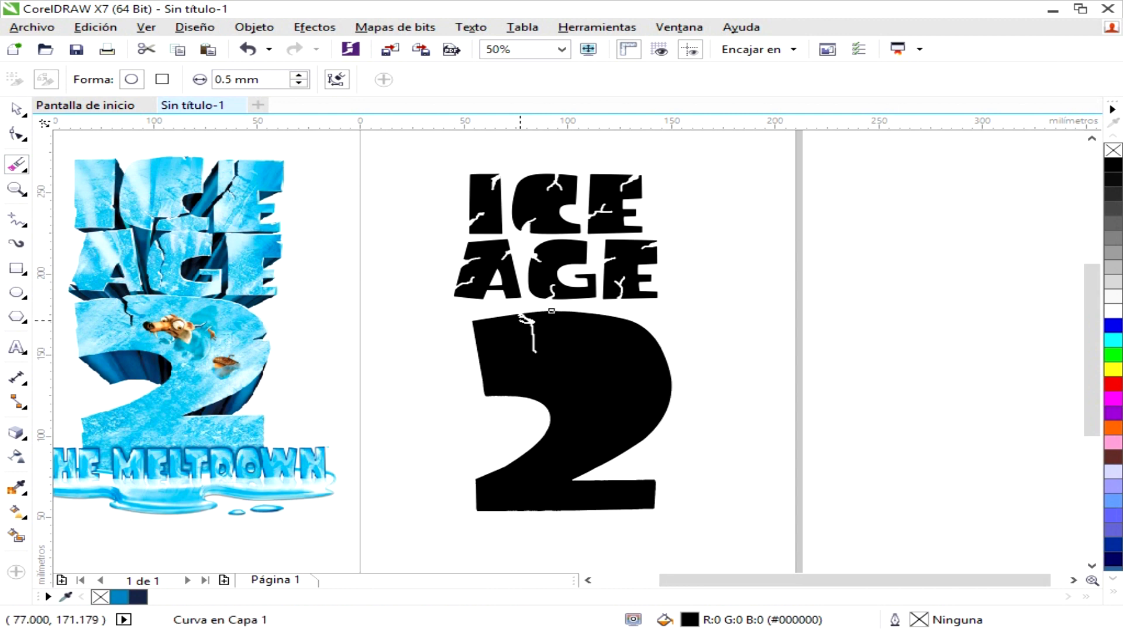
scroll(523, 327, "up", 3)
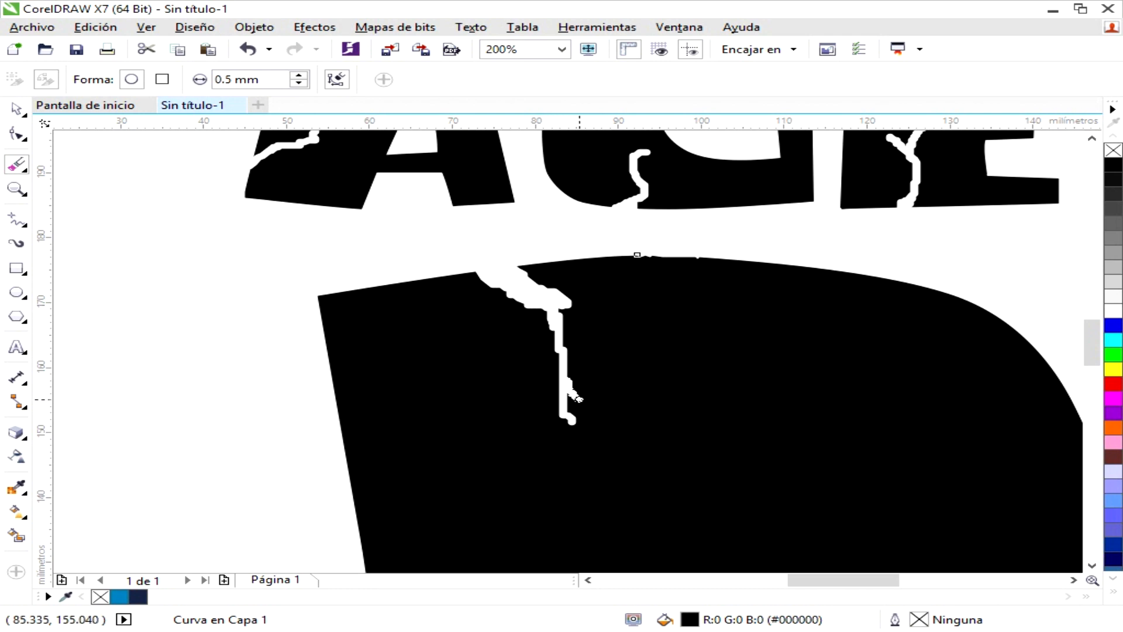
left_click_drag(593, 445, 594, 446)
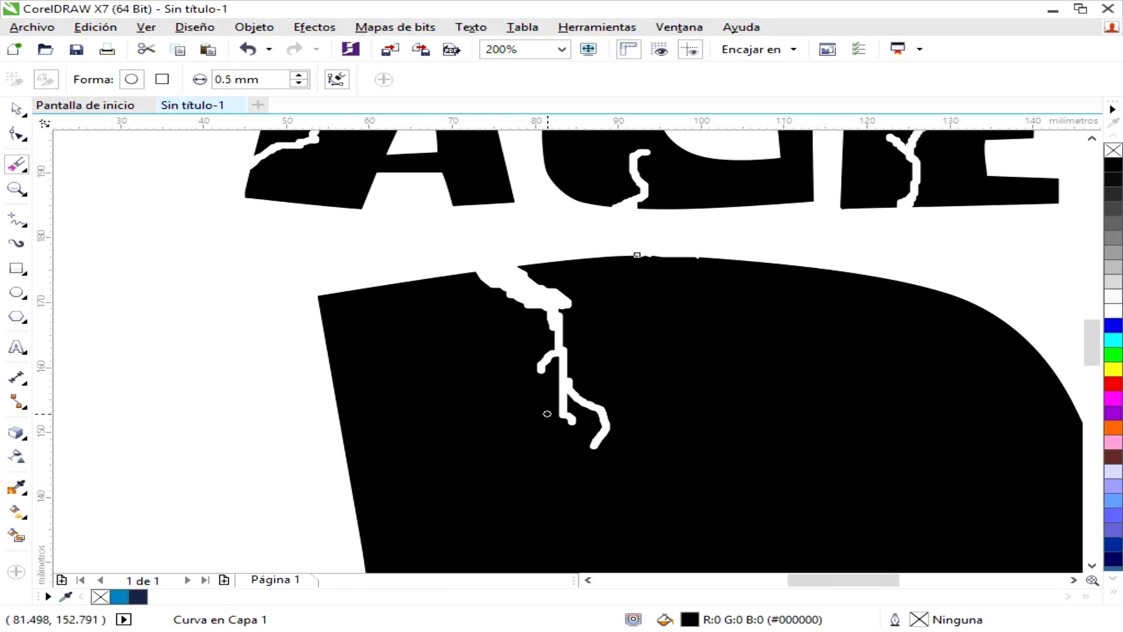
scroll(547, 413, "down", 1)
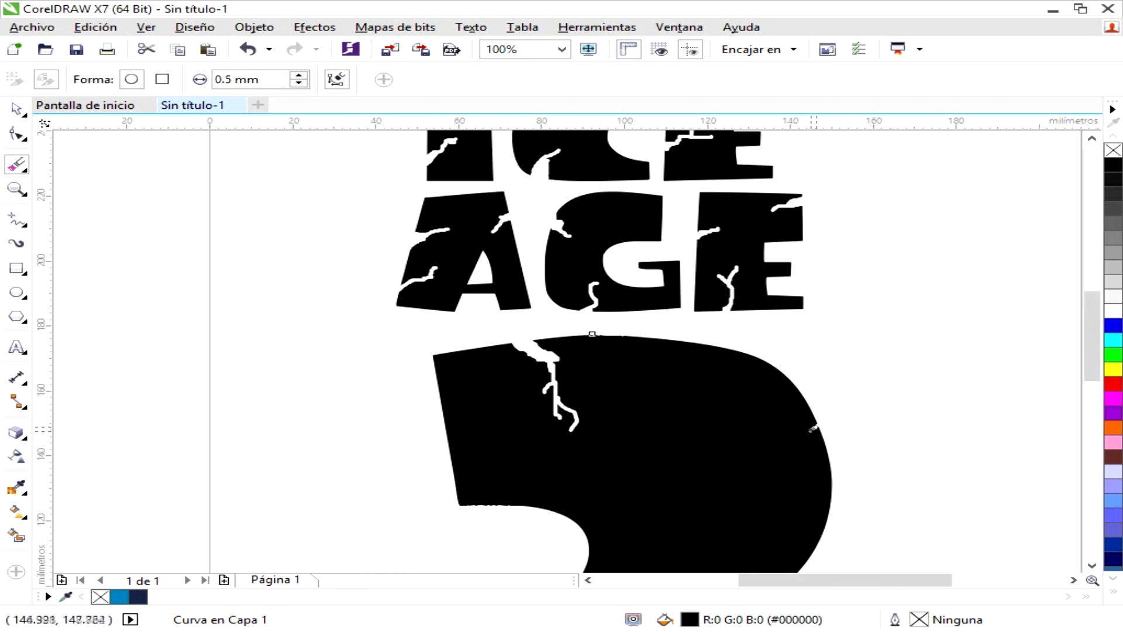
Erase more cracks into the 2 from its right edge, the left end of its base and its lower-right curve
left_click_drag(774, 447, 768, 471)
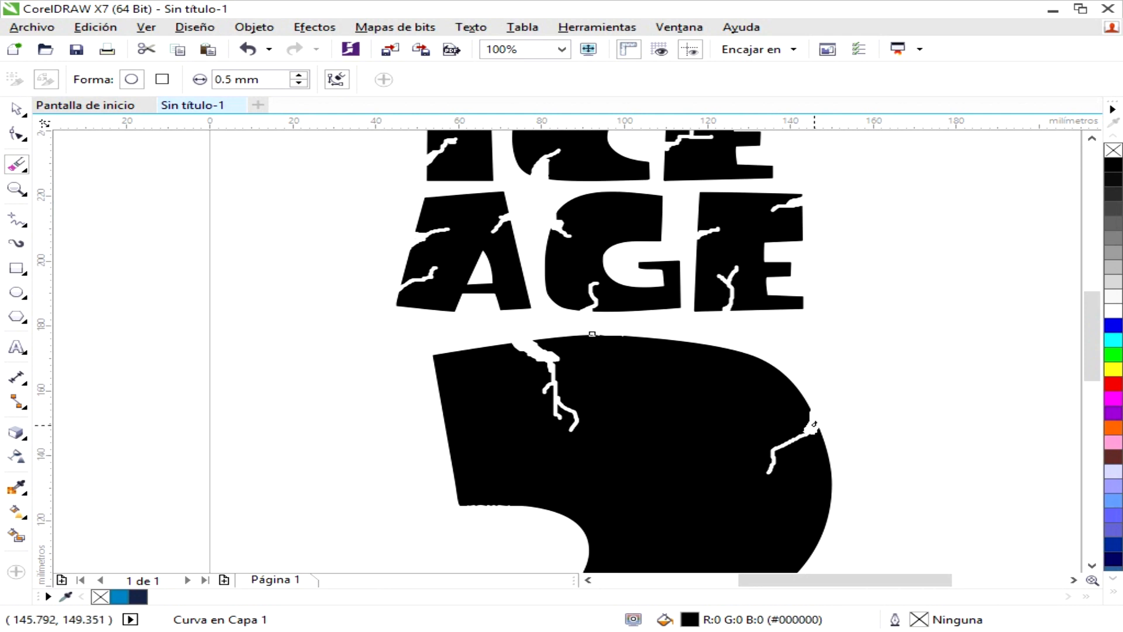
scroll(850, 474, "down", 3)
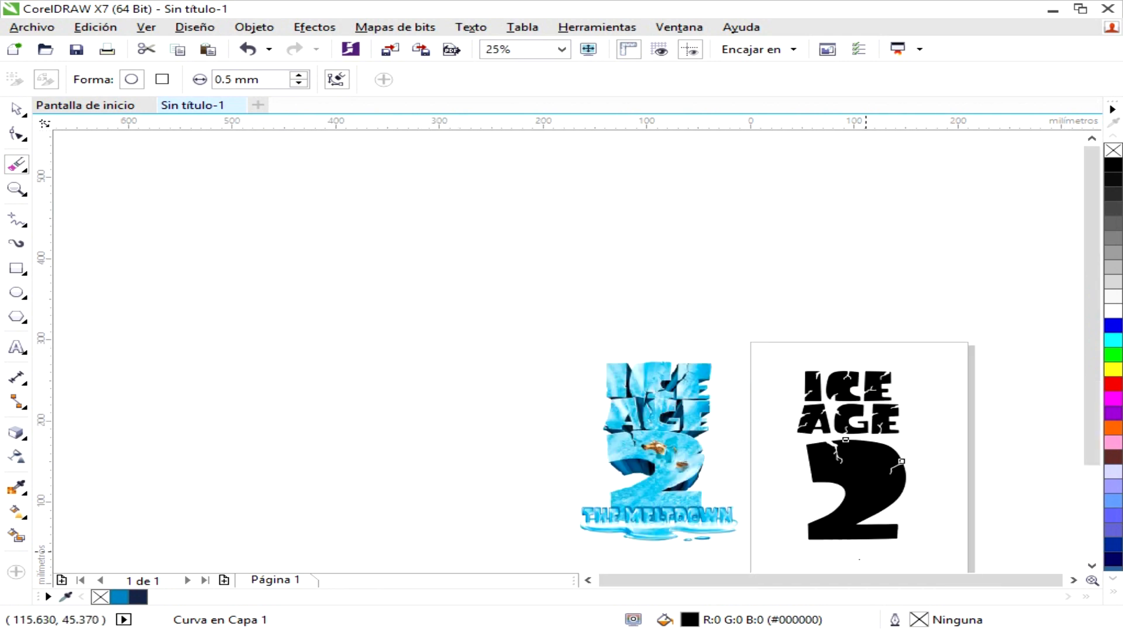
scroll(859, 559, "up", 4)
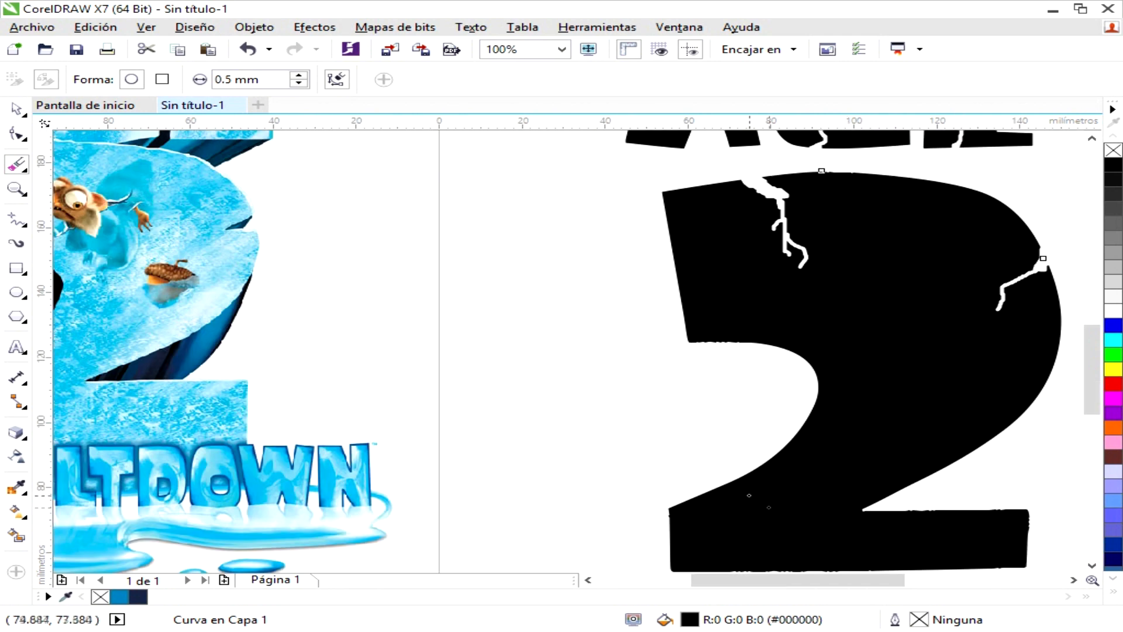
left_click_drag(713, 527, 690, 533)
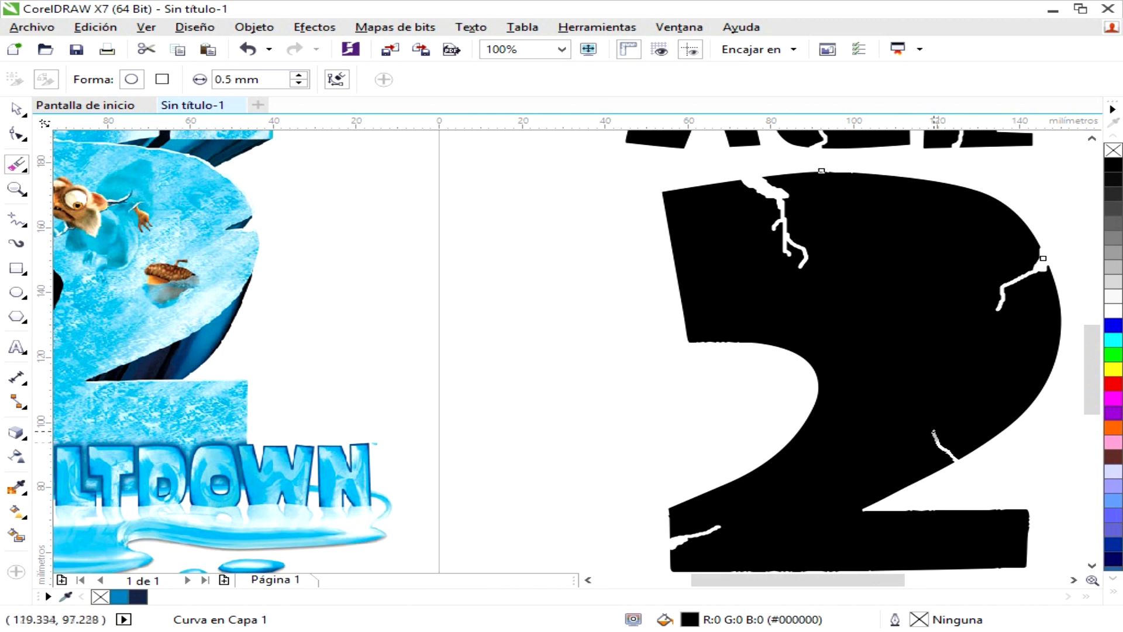
left_click_drag(898, 418, 930, 420)
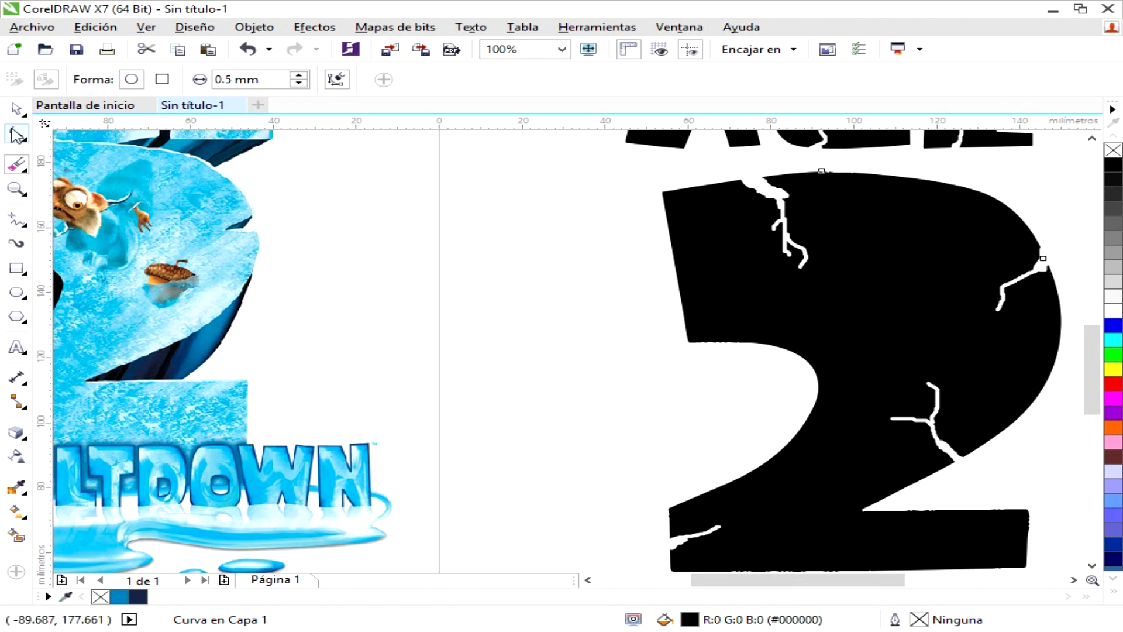
Import the texture image from the ice age folder and place it beside the page, right of the lettering
left_click(16, 107)
left_click(398, 313)
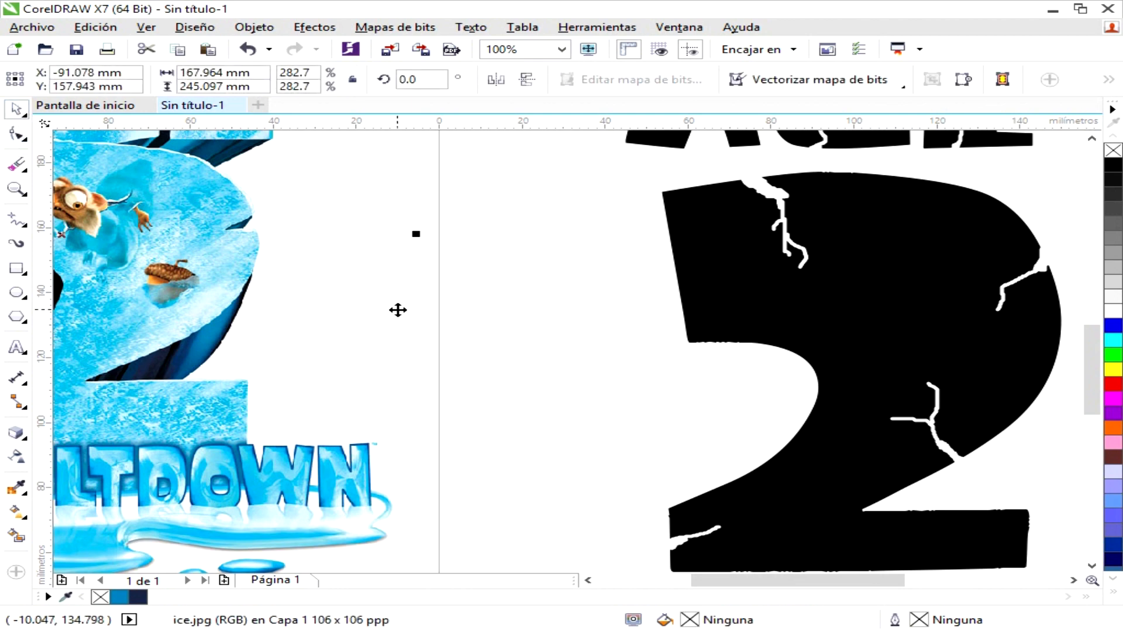
scroll(398, 313, "down", 2)
left_click_drag(1095, 368, 1087, 327)
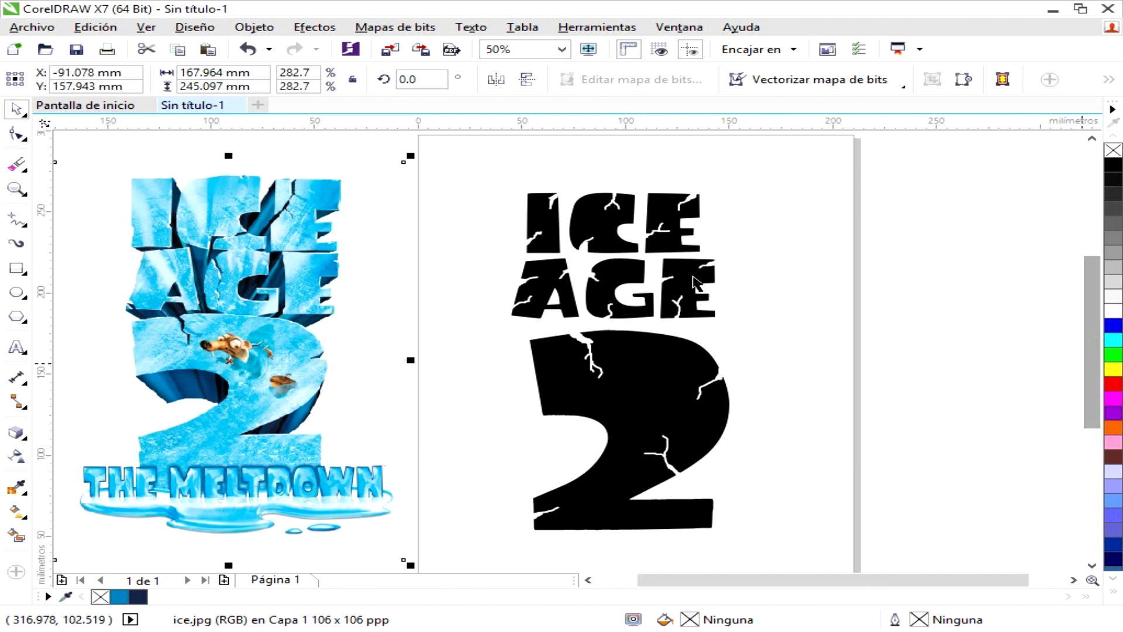
left_click(32, 27)
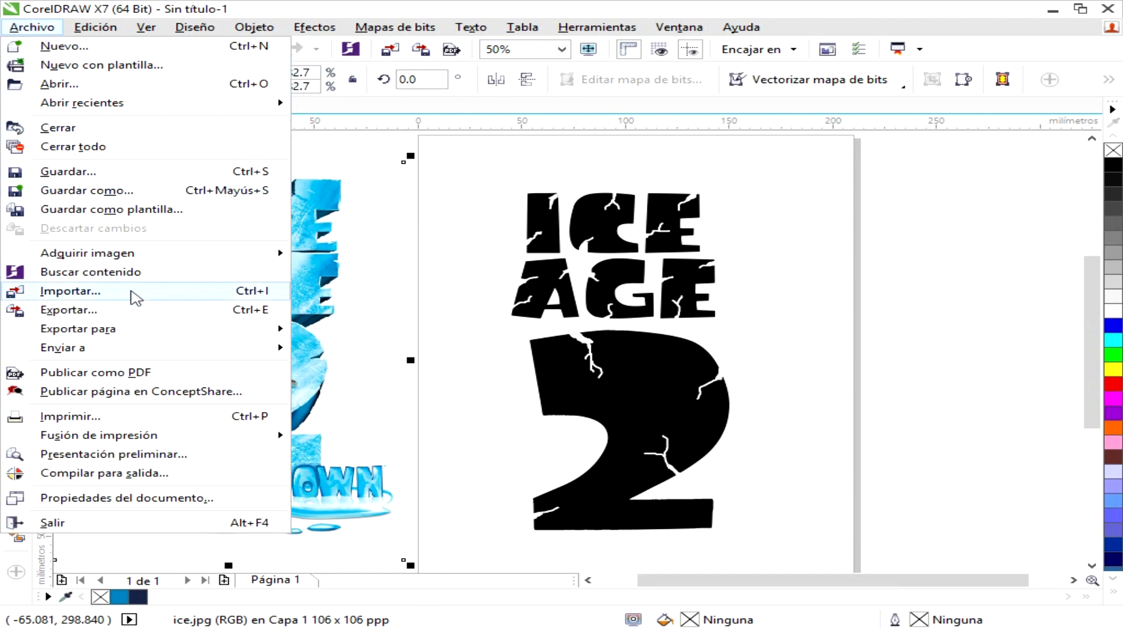
left_click(135, 295)
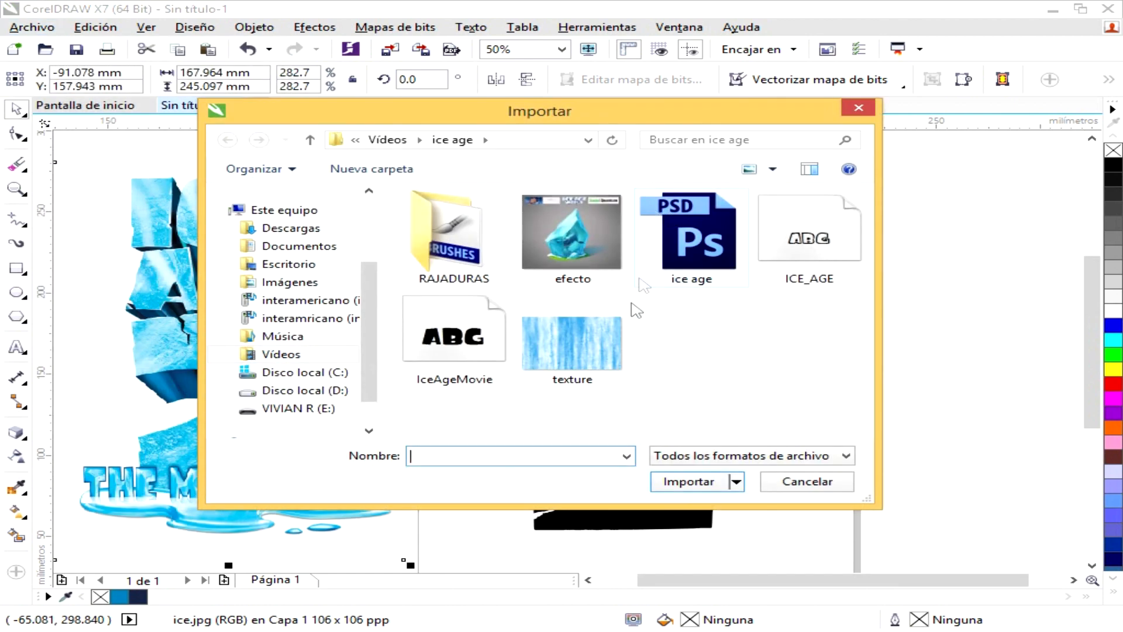
left_click(627, 322)
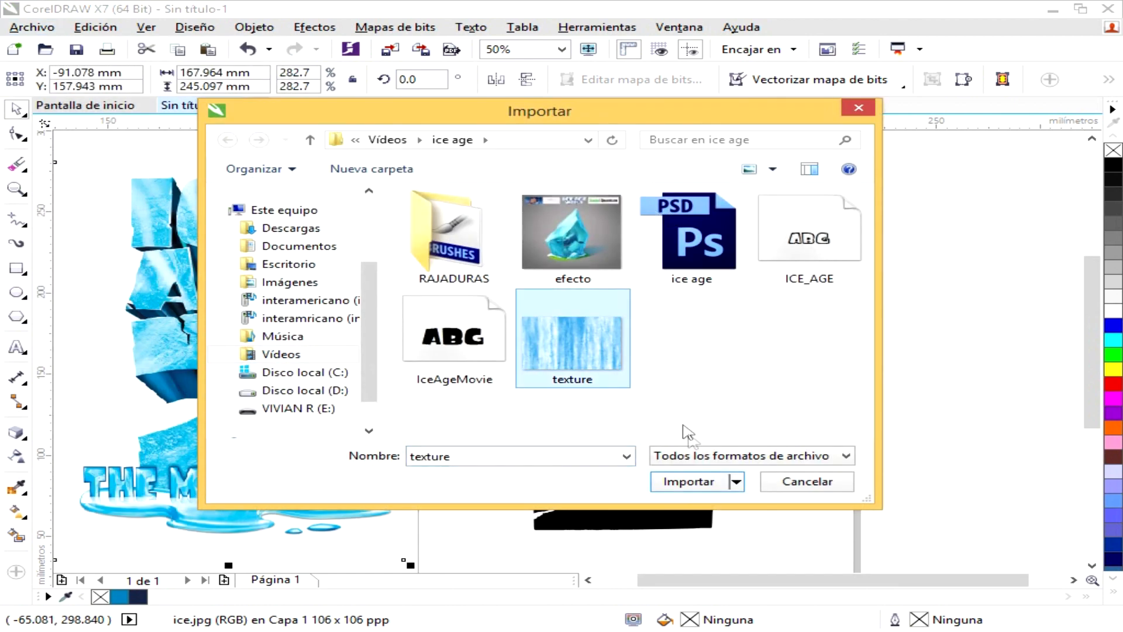
left_click(690, 481)
left_click(762, 219)
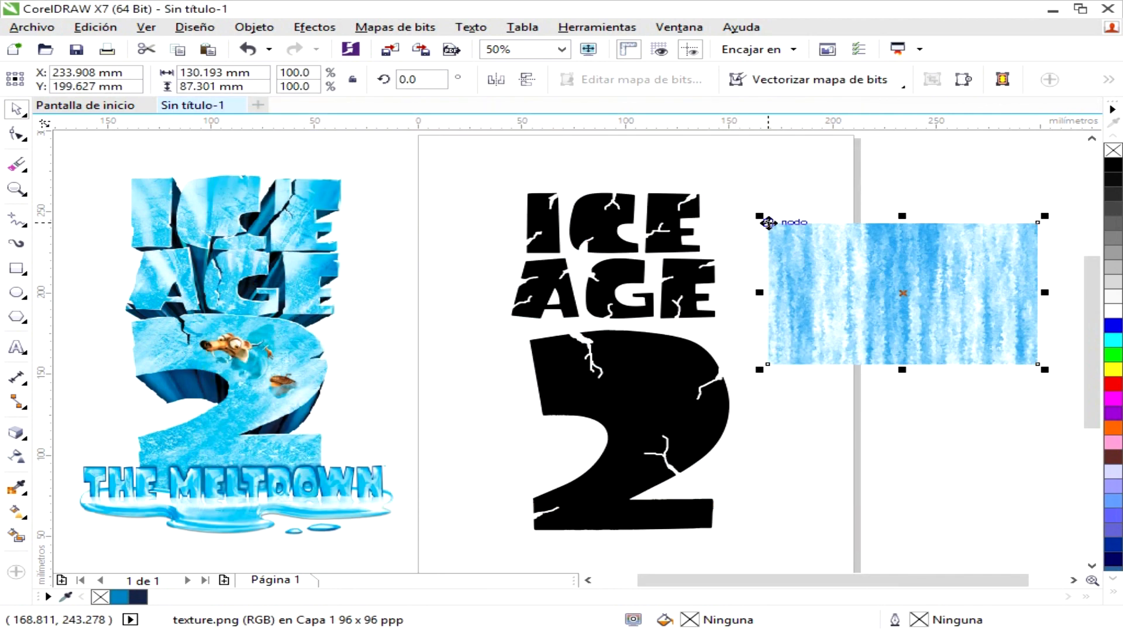
Convert the texture to a 24-bit RGB bitmap at 300 dpi and place a duplicate of it below the original
left_click(434, 27)
left_click(439, 45)
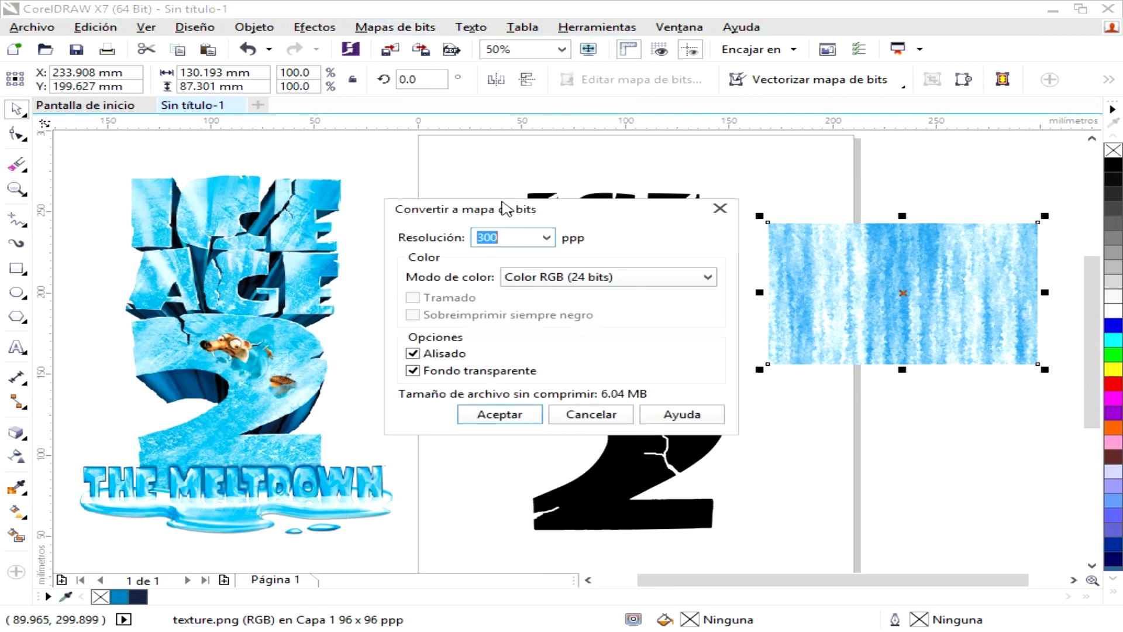
left_click(516, 410)
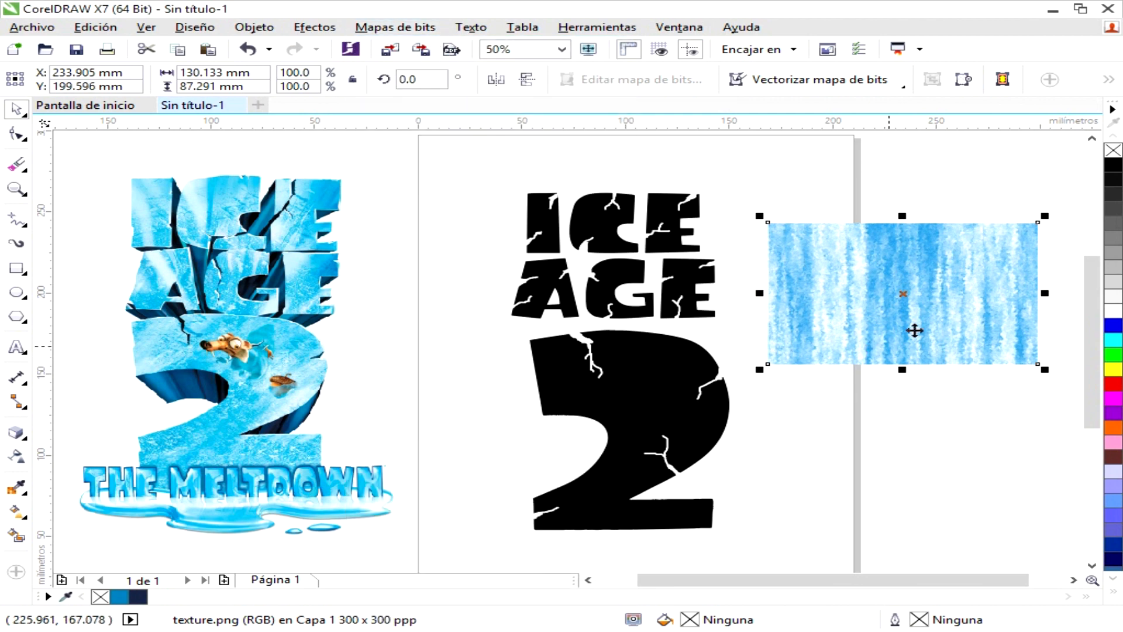
left_click_drag(935, 299, 942, 383)
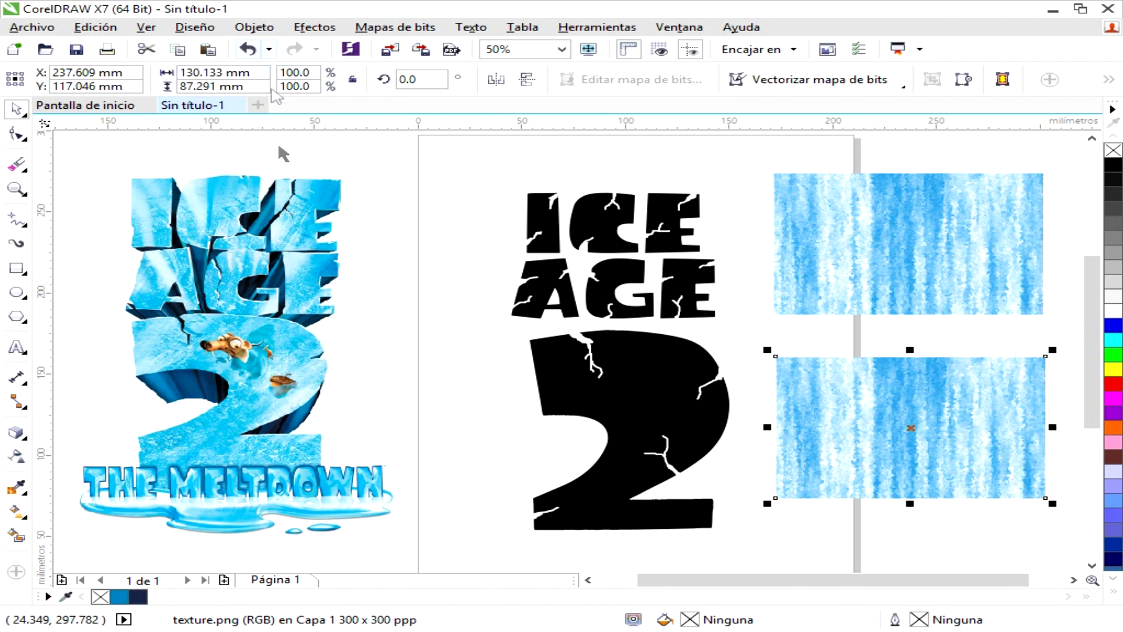
Place the lower texture copy inside the cracked 2 as a PowerClip
left_click(275, 28)
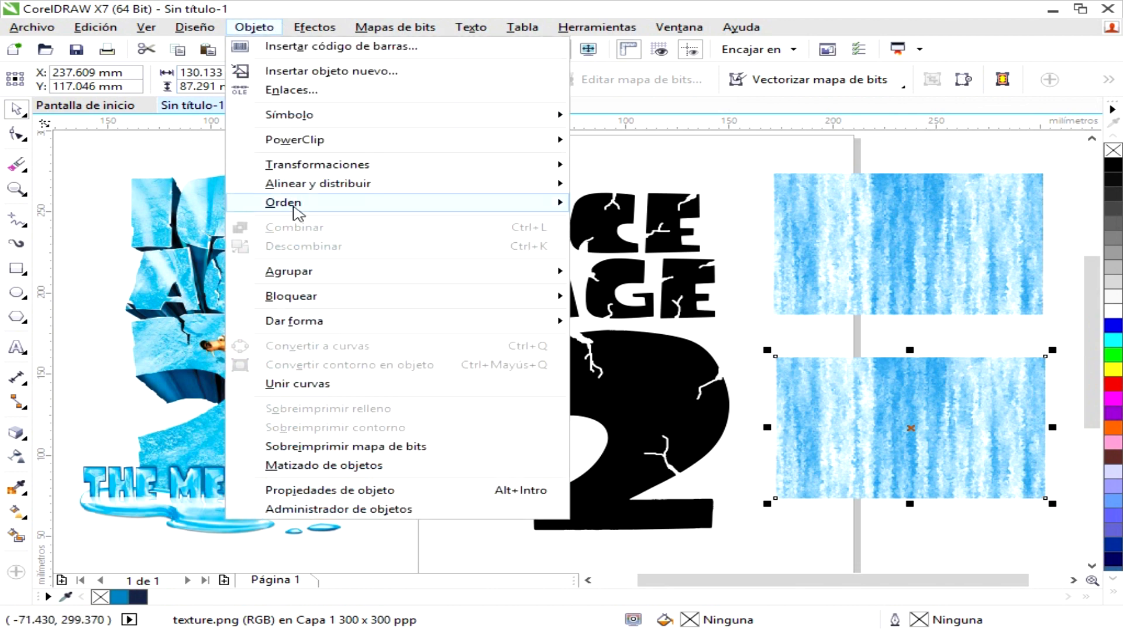
mouse_move(400, 147)
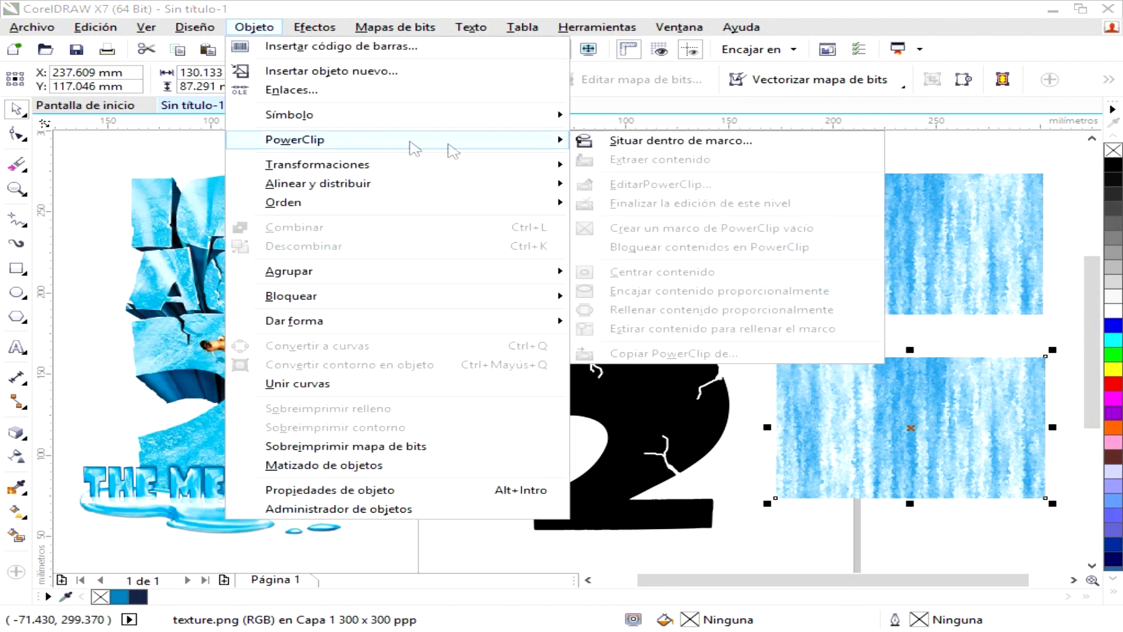
left_click(585, 140)
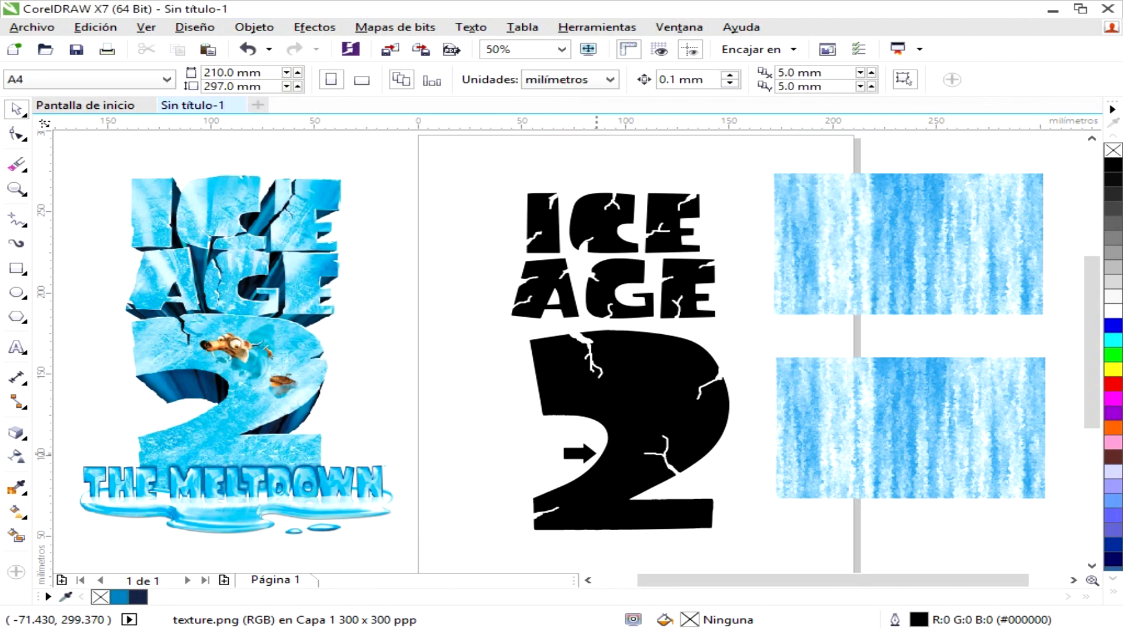
left_click(627, 431)
Open the 2's PowerClip contents for editing and enlarge the texture proportionally to about 165%
right_click(629, 431)
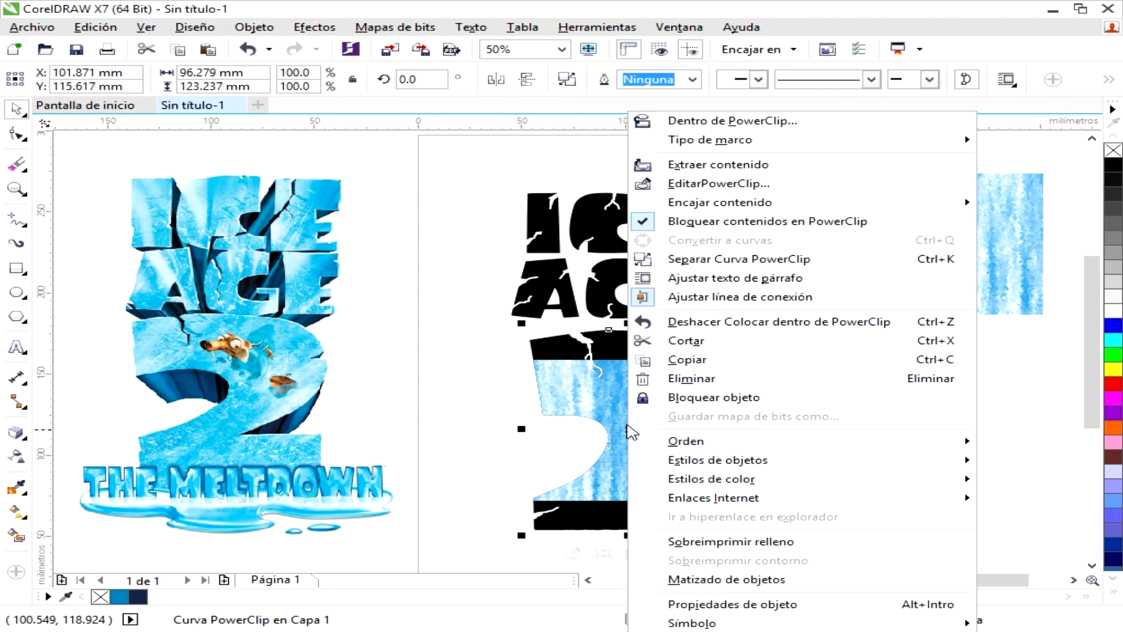
left_click(727, 185)
left_click(585, 401)
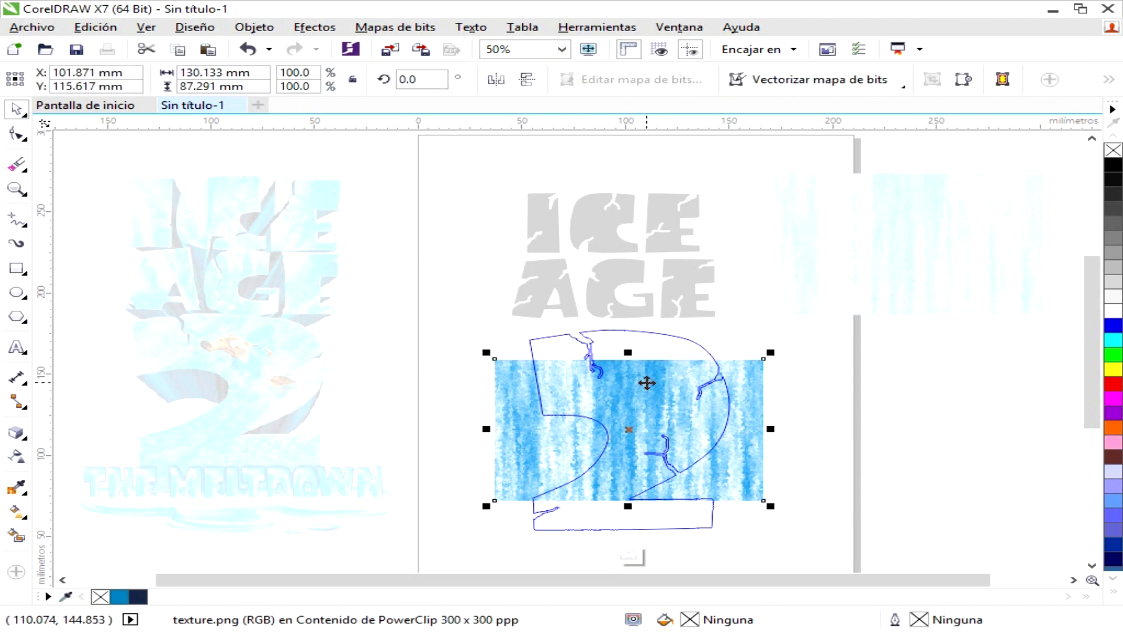
left_click_drag(772, 351, 980, 263)
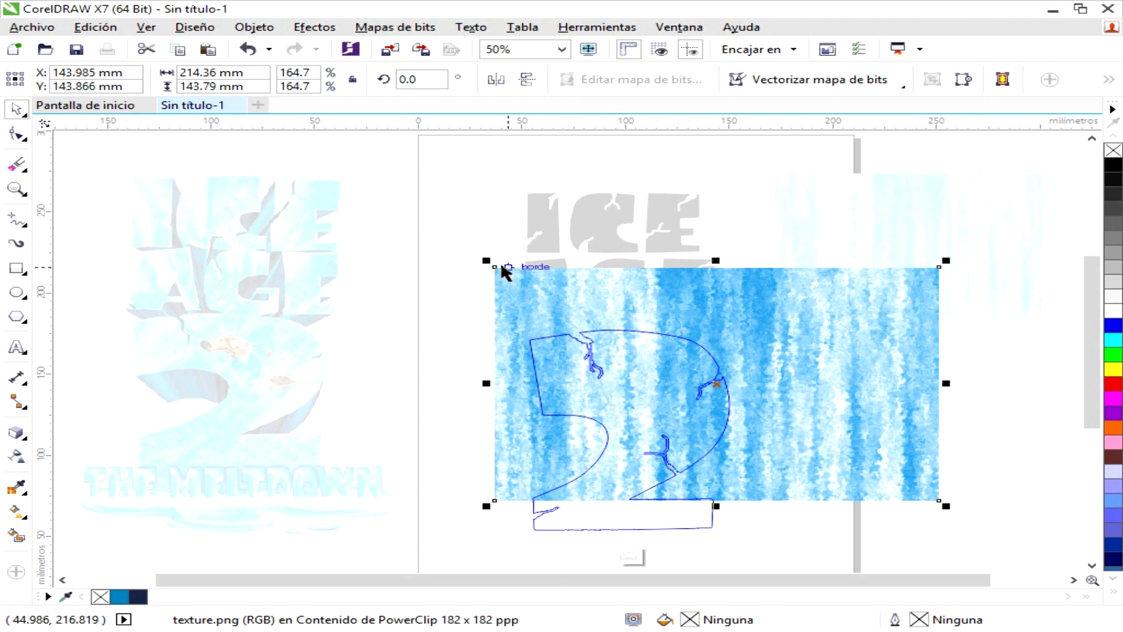
Rotate the enlarged texture to about 333°, move it to cover the whole 2 outline, and finish editing the PowerClip
left_click(494, 279)
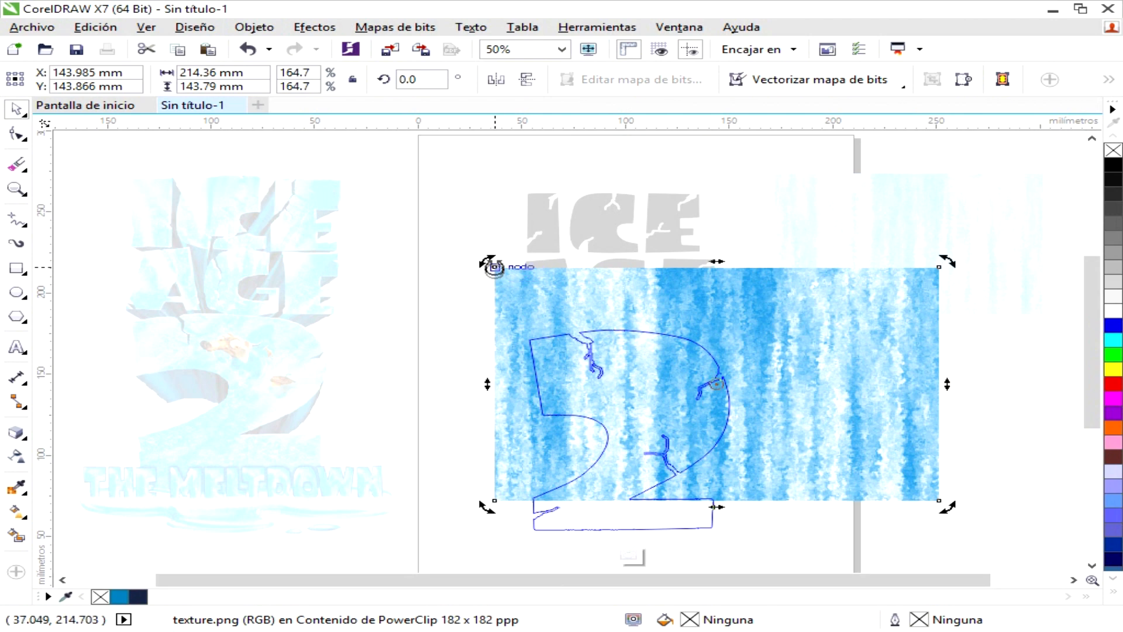
left_click_drag(490, 261, 587, 233)
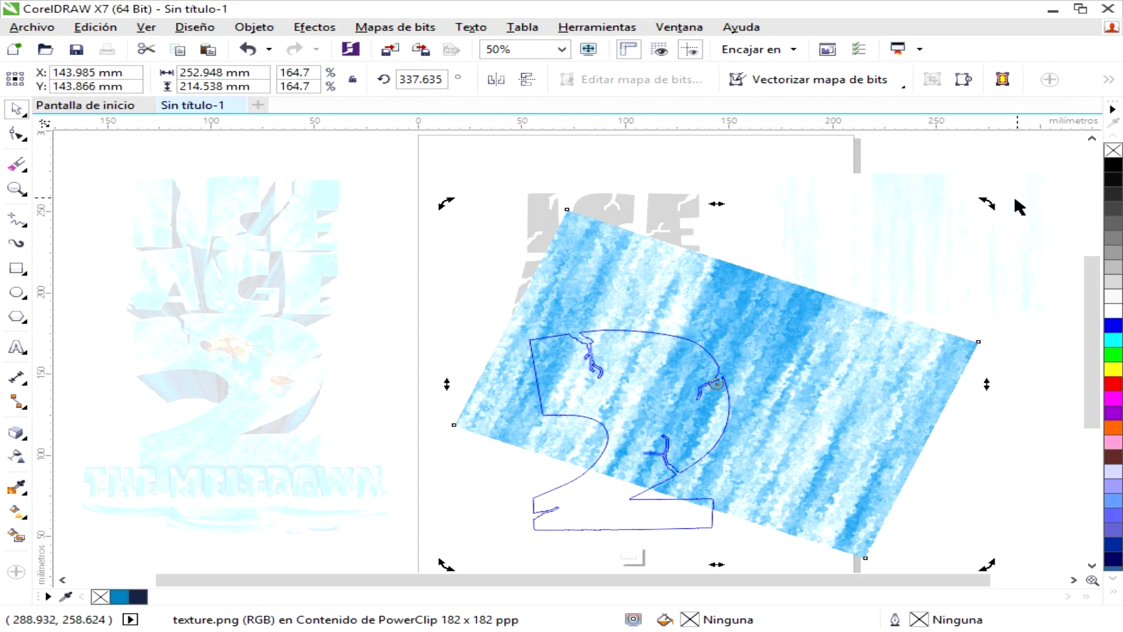
left_click_drag(990, 206, 1002, 230)
left_click_drag(866, 414, 791, 478)
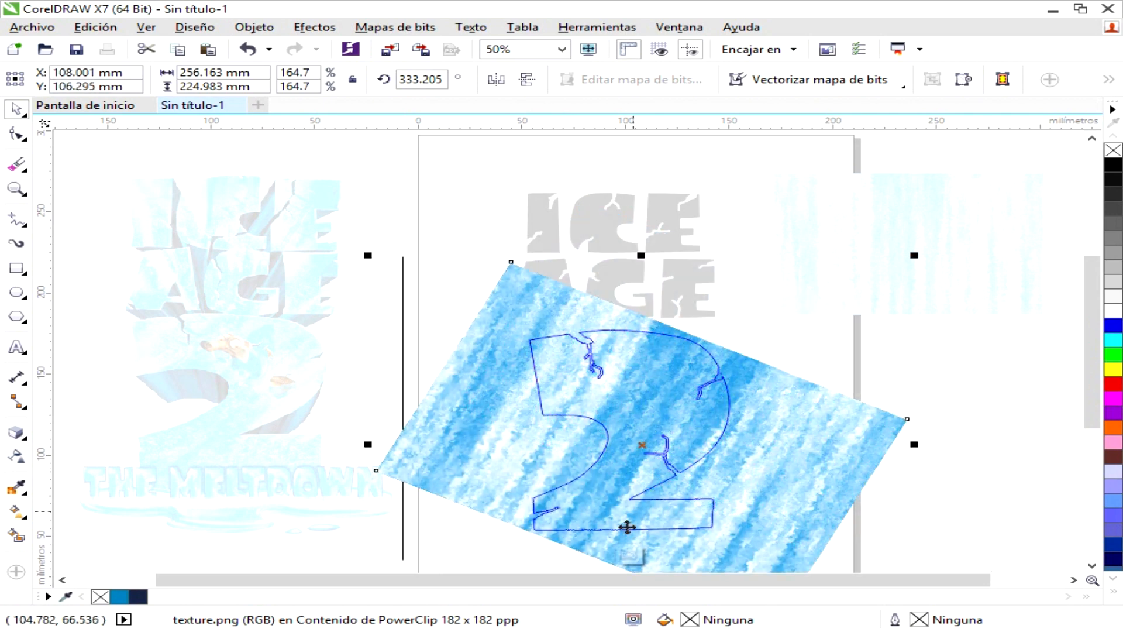
left_click(629, 555)
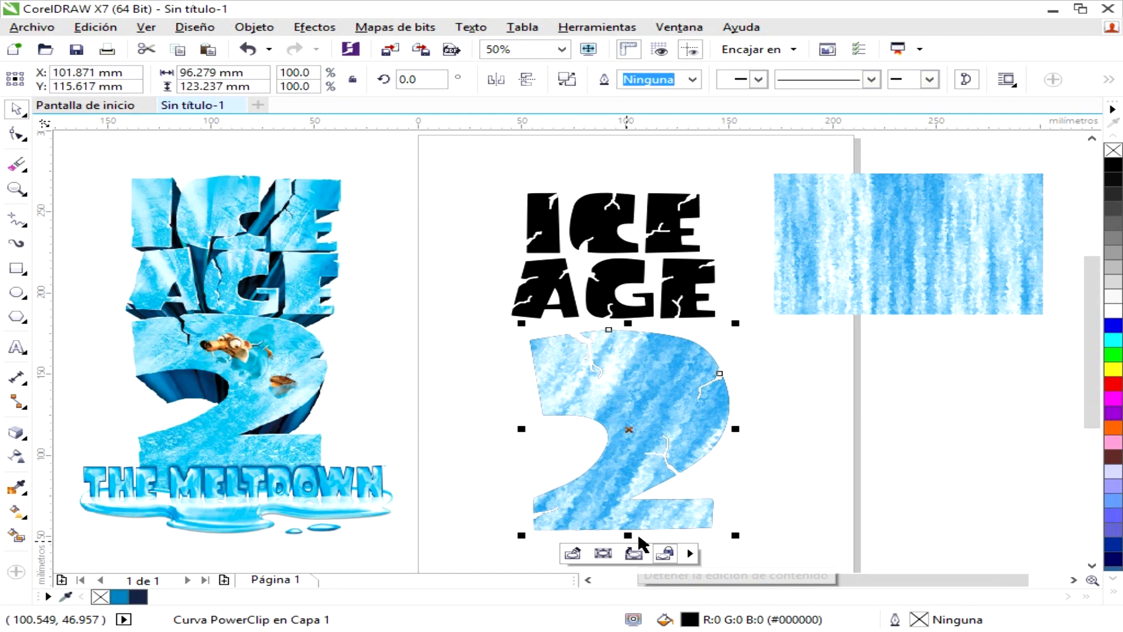
Place the remaining texture beside the page inside the ICE AGE lettering as a PowerClip
left_click(846, 219)
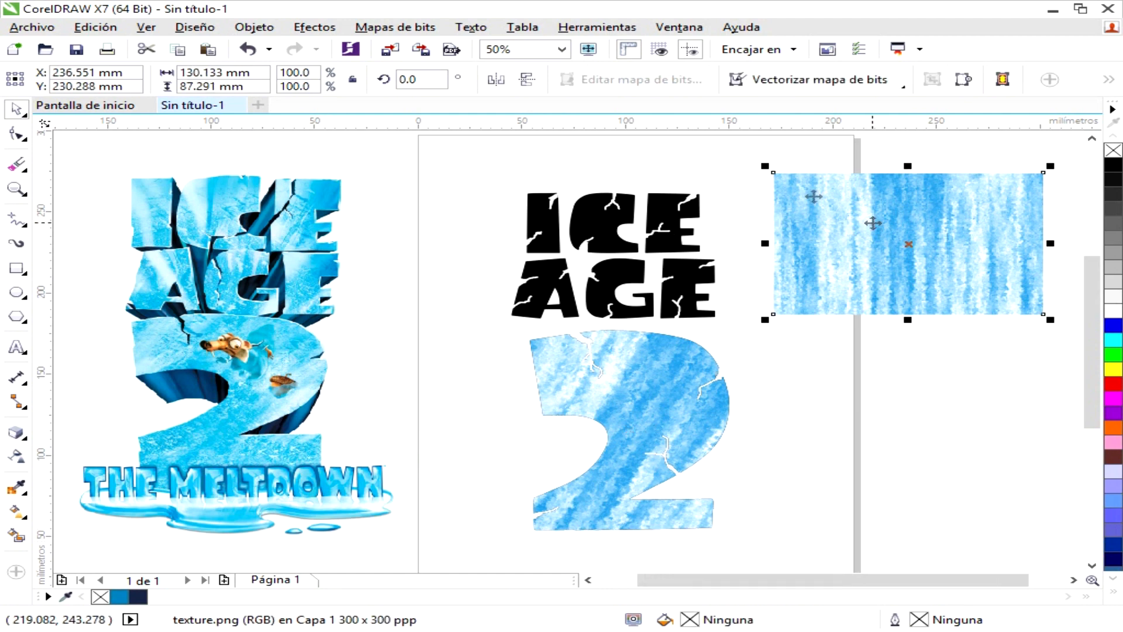
left_click(277, 32)
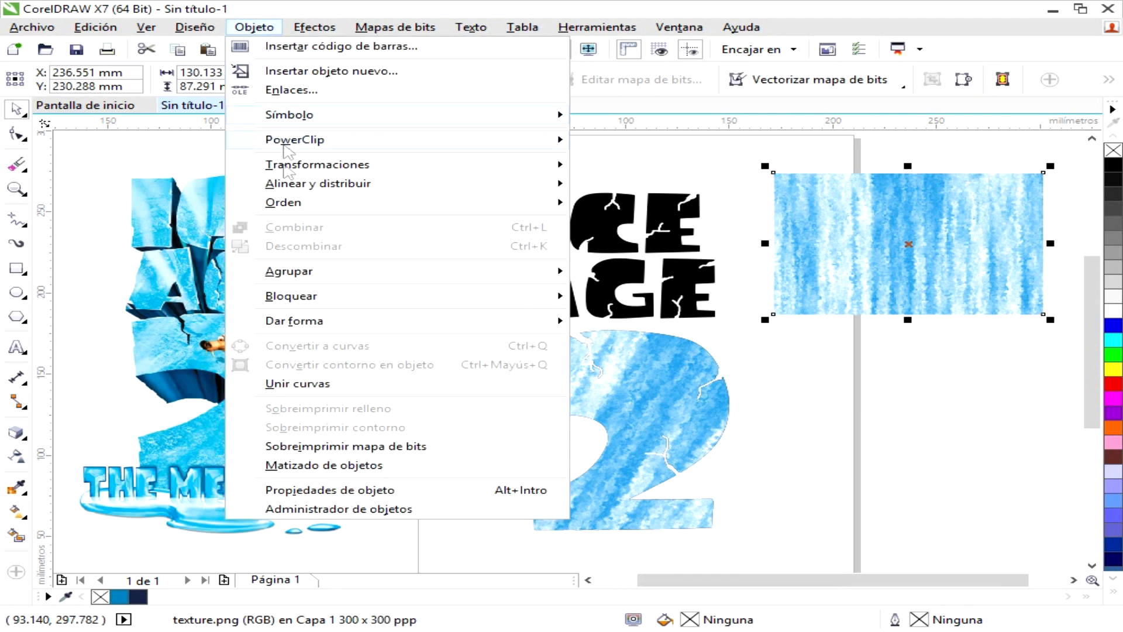
mouse_move(401, 144)
left_click(608, 141)
left_click(594, 203)
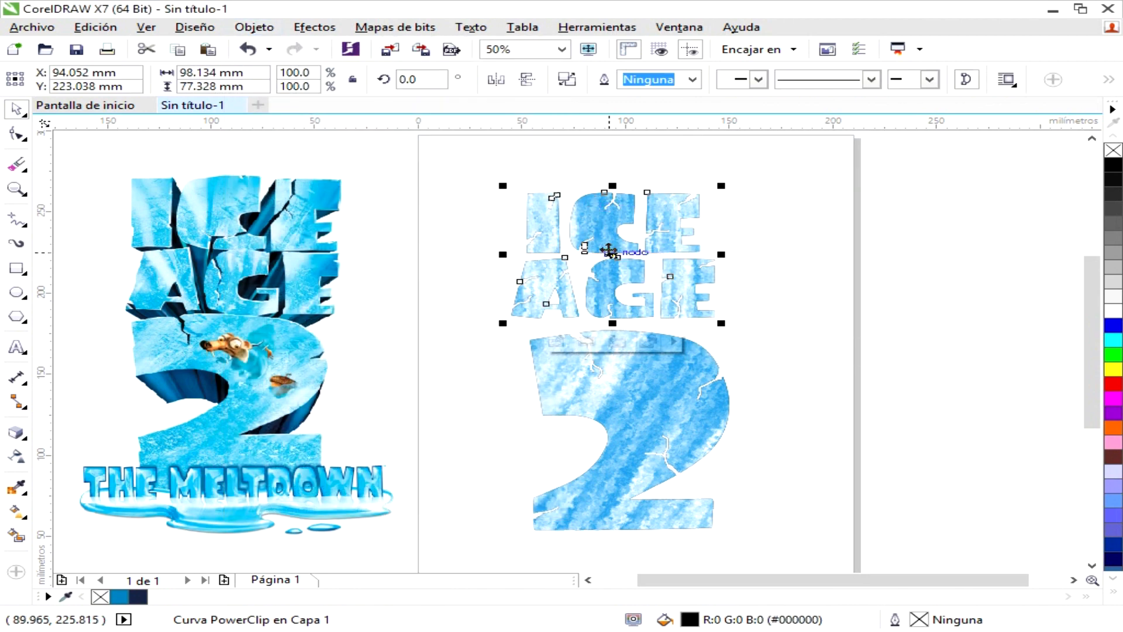
scroll(608, 250, "up", 2)
scroll(608, 251, "down", 2)
Extrude the textured 2 straight downward with depth 20 and the vanishing point about 79 mm below its centre
left_click(639, 371)
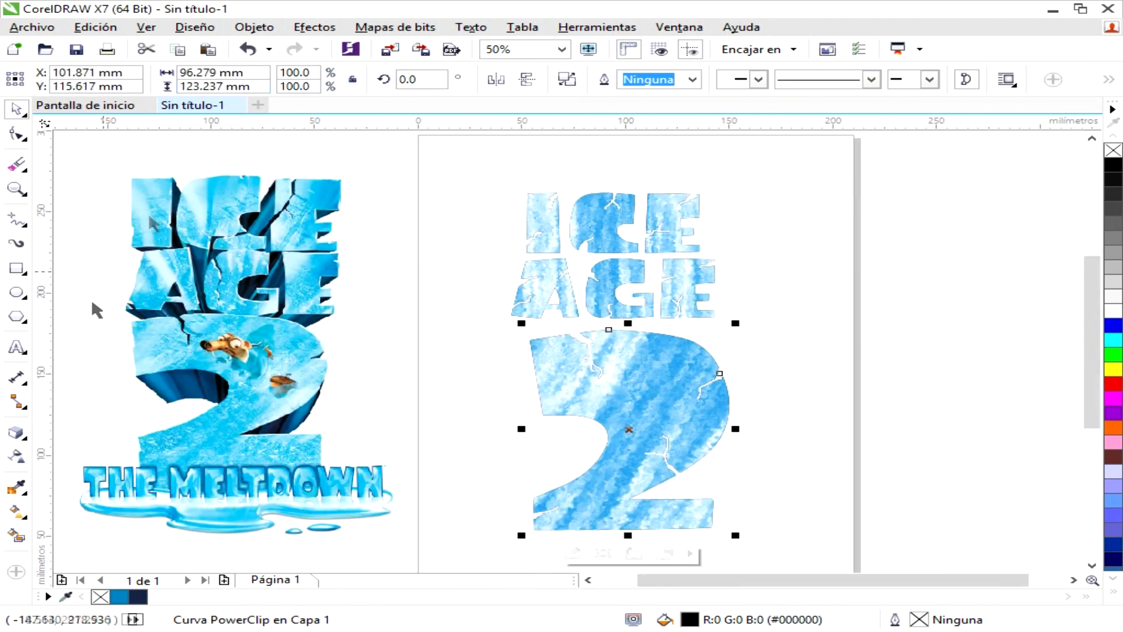
left_click(26, 434)
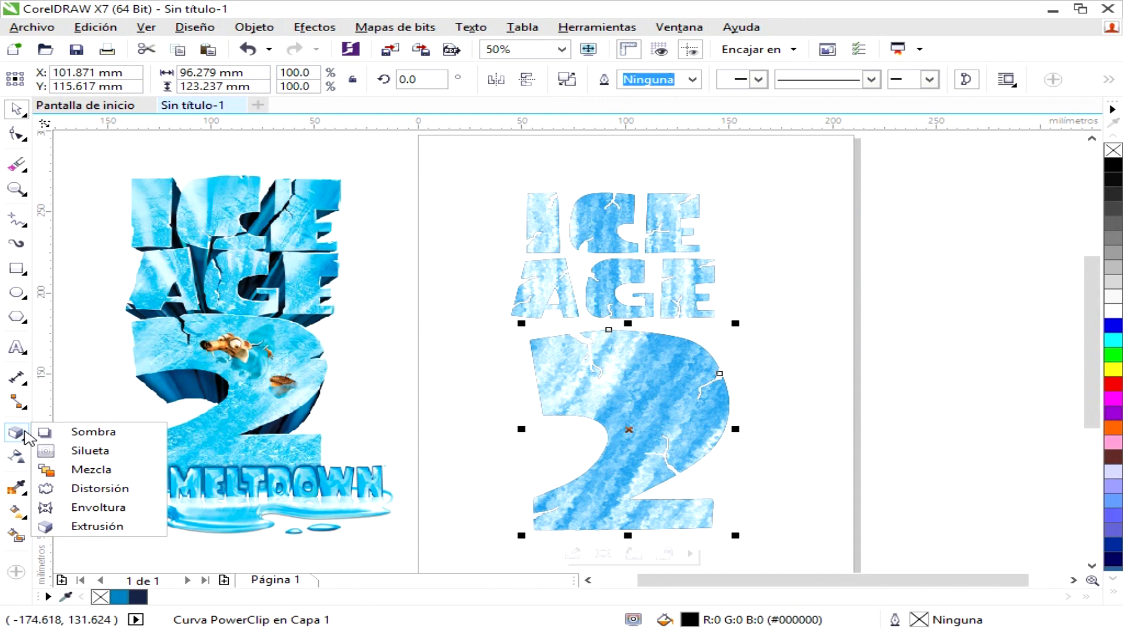
left_click(119, 524)
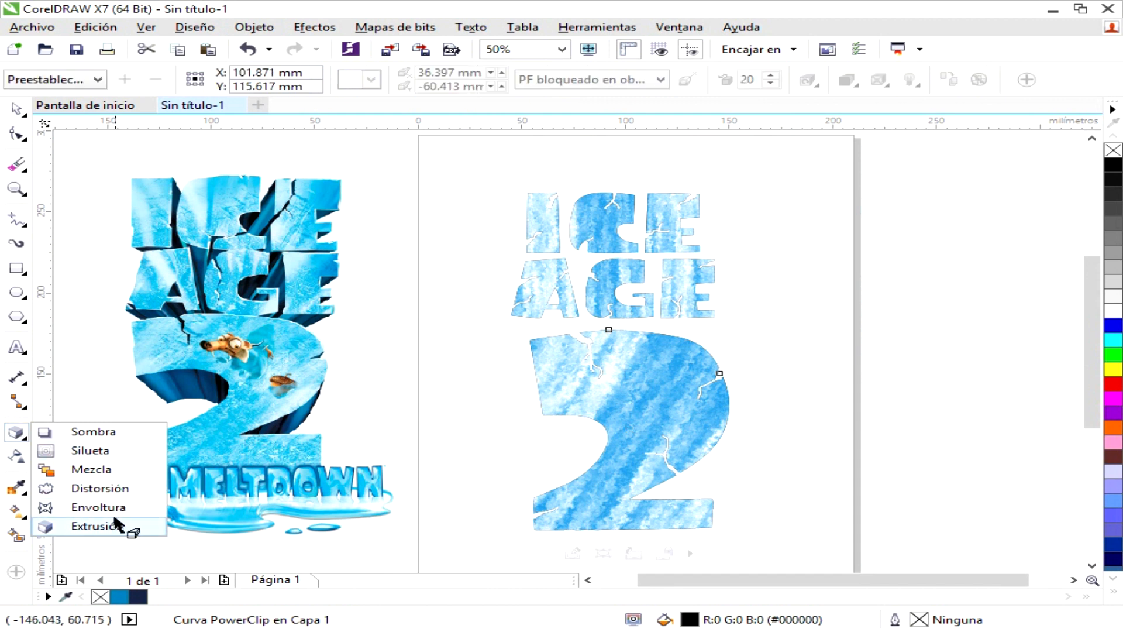
left_click_drag(646, 454, 628, 428)
left_click_drag(634, 553, 631, 558)
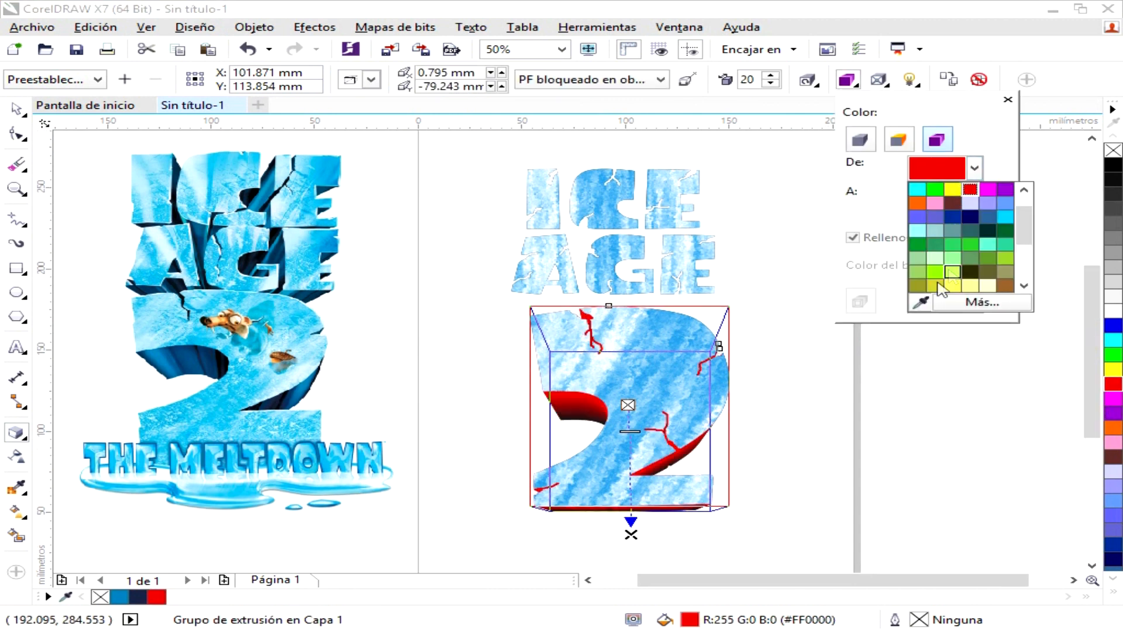
Shade the 2's extrusion from medium blue to dark navy, sampling both colours from the reference image's 2
left_click(922, 302)
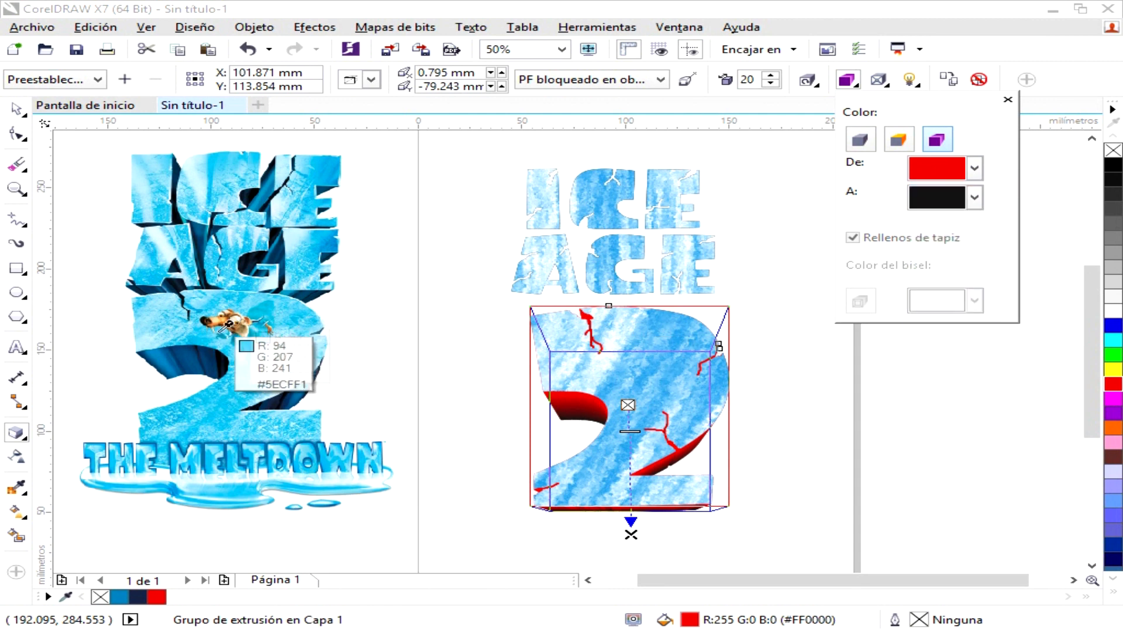
left_click(156, 355)
left_click(155, 355)
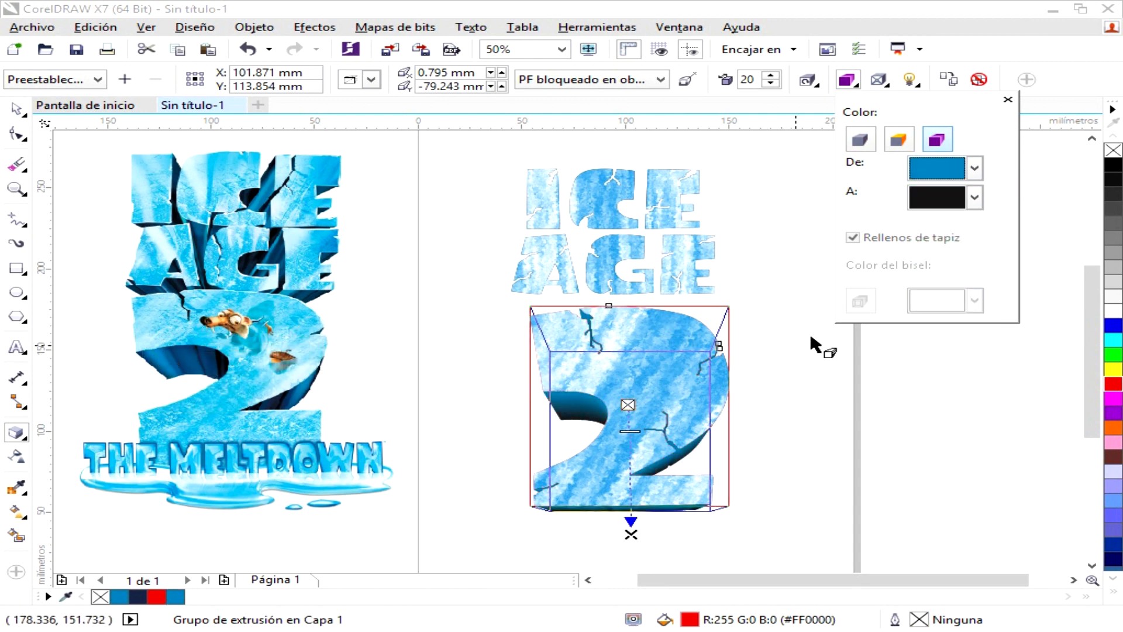
left_click(974, 198)
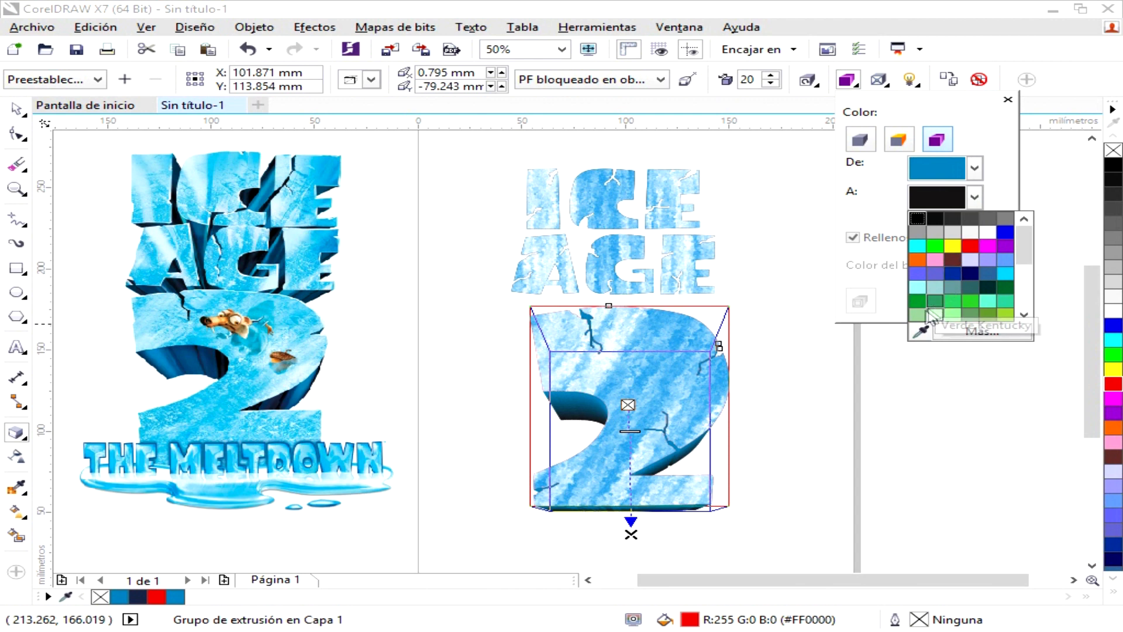
left_click(920, 332)
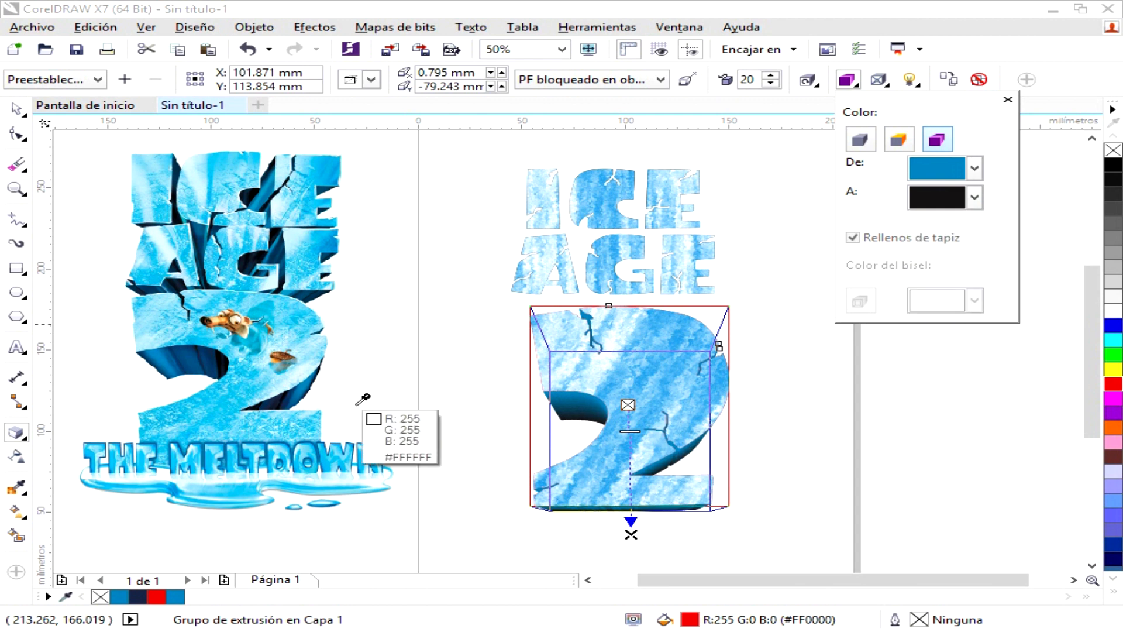
left_click(278, 408)
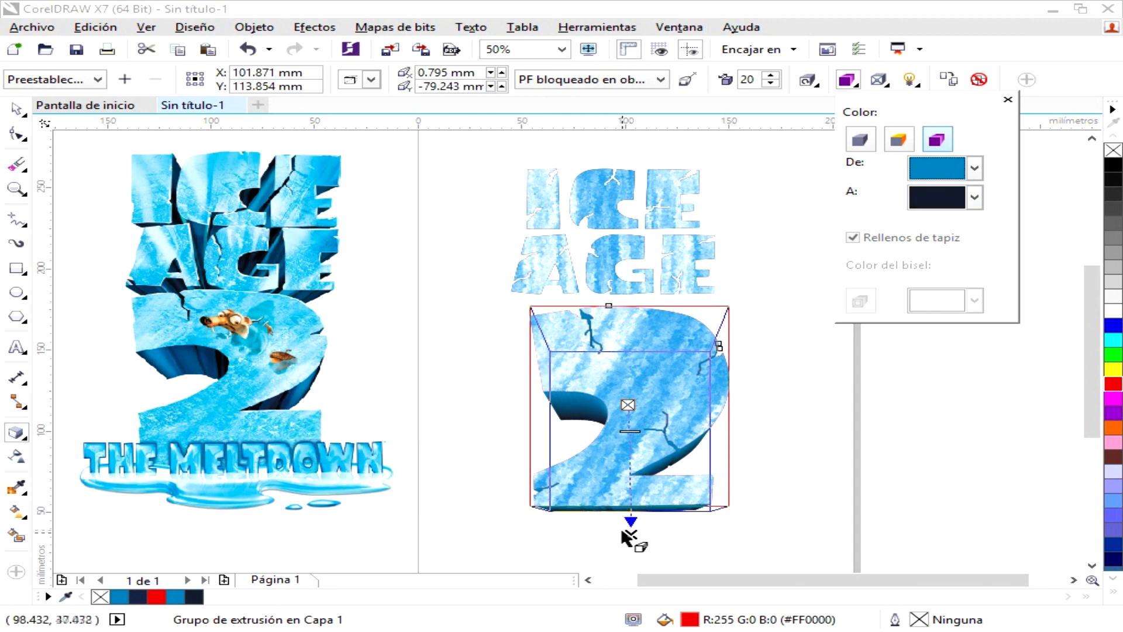
Redirect the 2's extrusion toward its lower-right corner, with the vanishing point at about 39.7, -60.1 mm and depth 30
left_click(630, 534)
left_click_drag(630, 534, 702, 506)
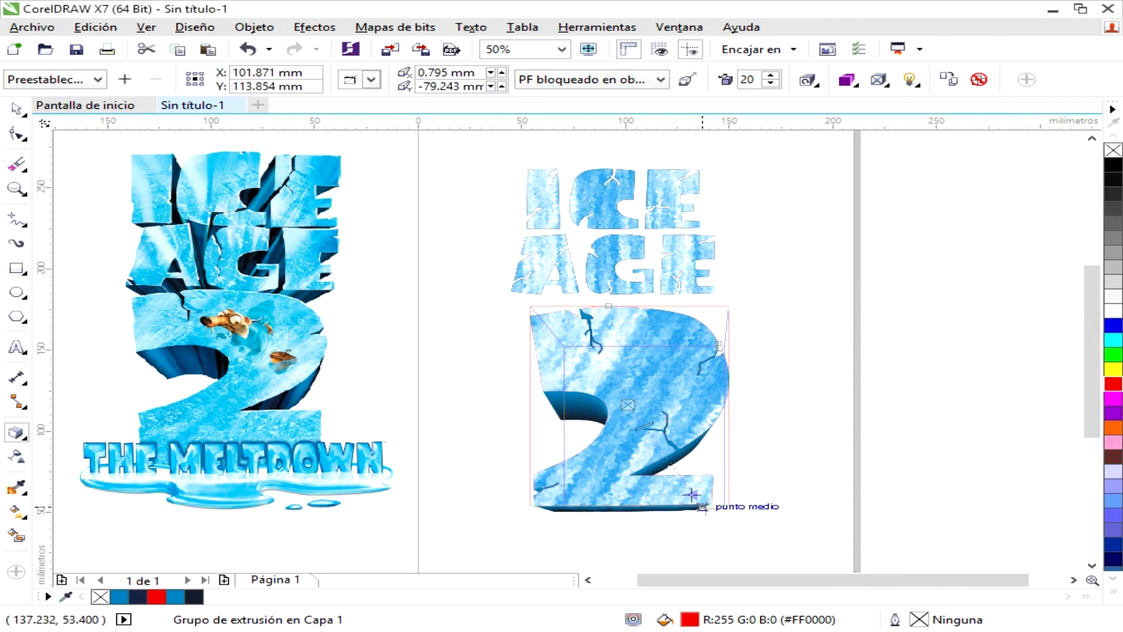
left_click_drag(649, 436, 649, 437)
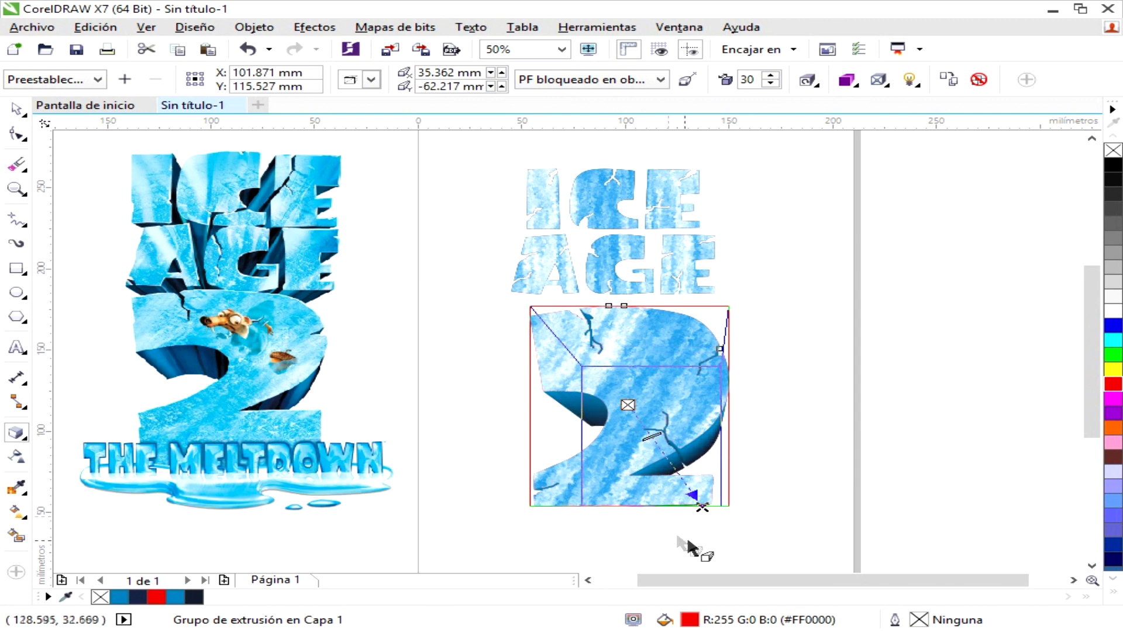
left_click_drag(702, 503, 711, 502)
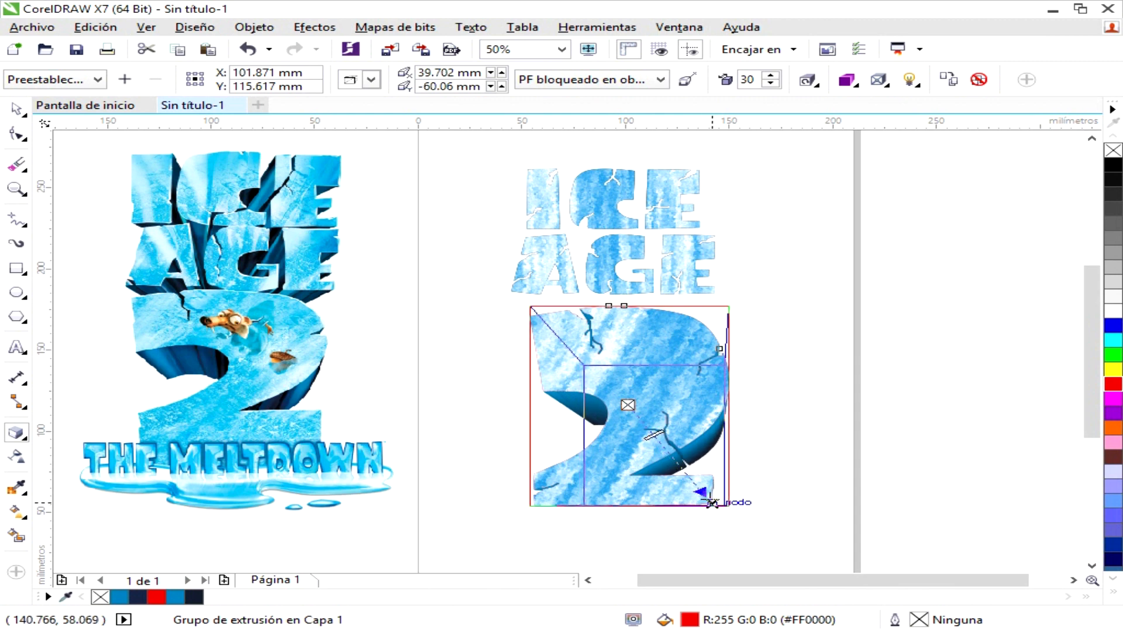
Extrude the ICE AGE lettering downward with depth 20 and the vanishing point at about -1.4, -86.1 mm
left_click(16, 110)
key("space")
left_click_drag(538, 245, 610, 371)
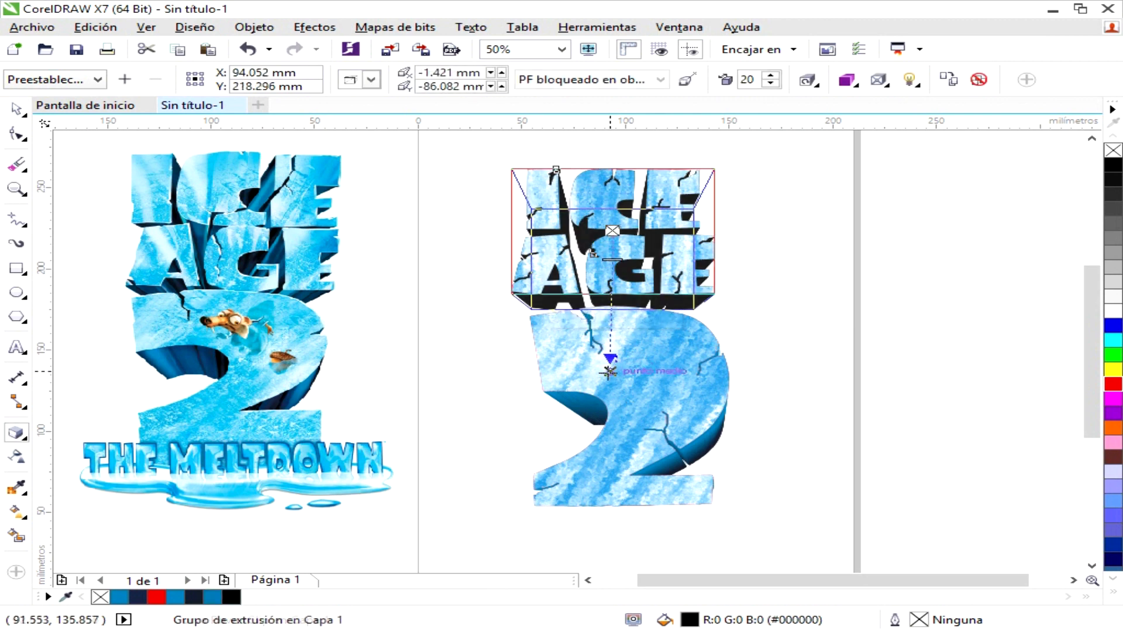
Shade the ICE AGE extrusion from blue to near-black, sampling both colours from the reference 2's inner side
left_click(848, 81)
left_click(937, 141)
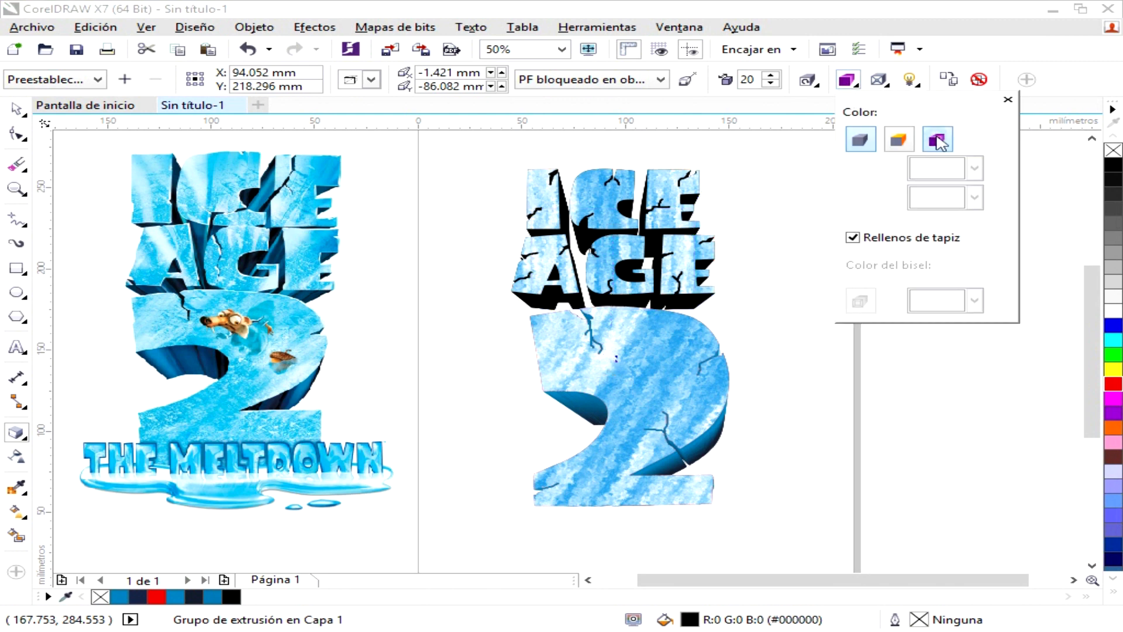
left_click(974, 168)
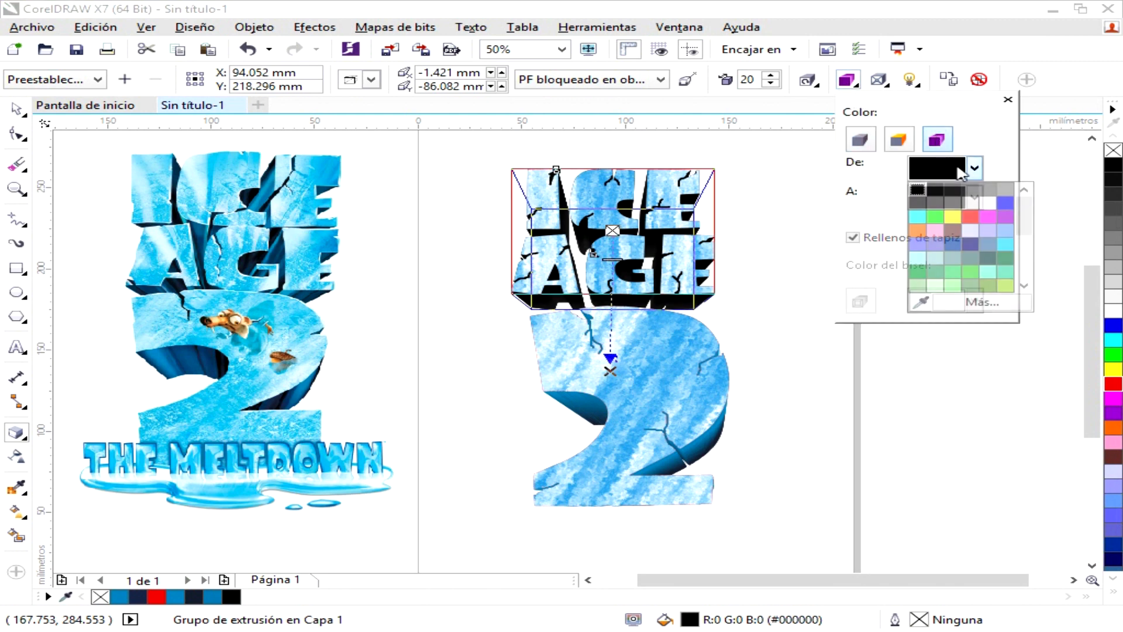
left_click(920, 304)
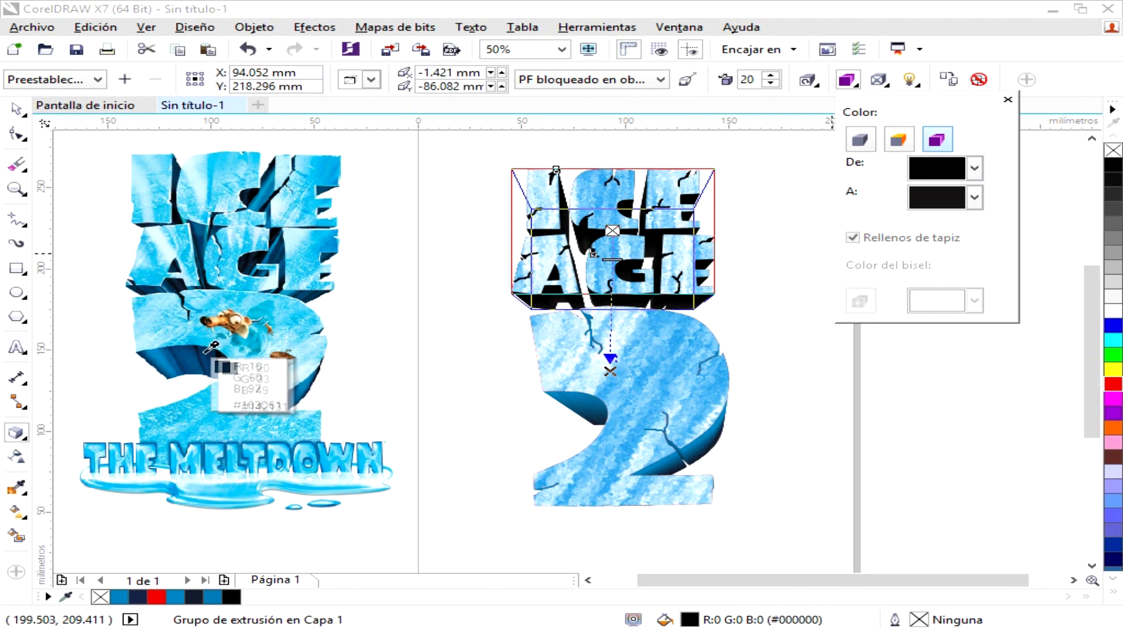
left_click(151, 349)
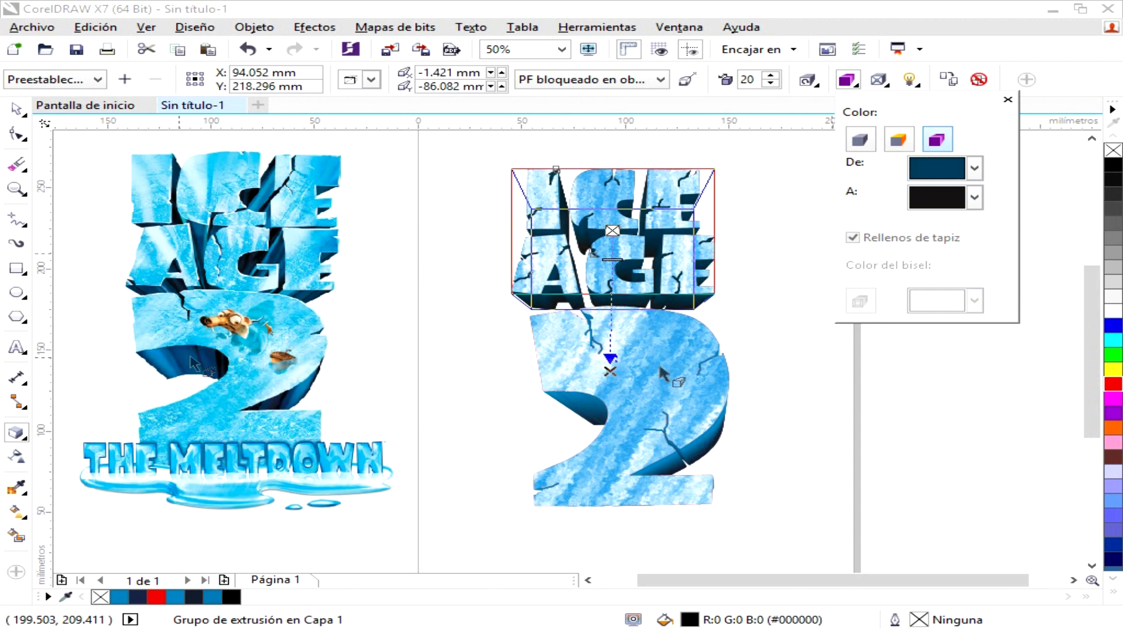
left_click(959, 204)
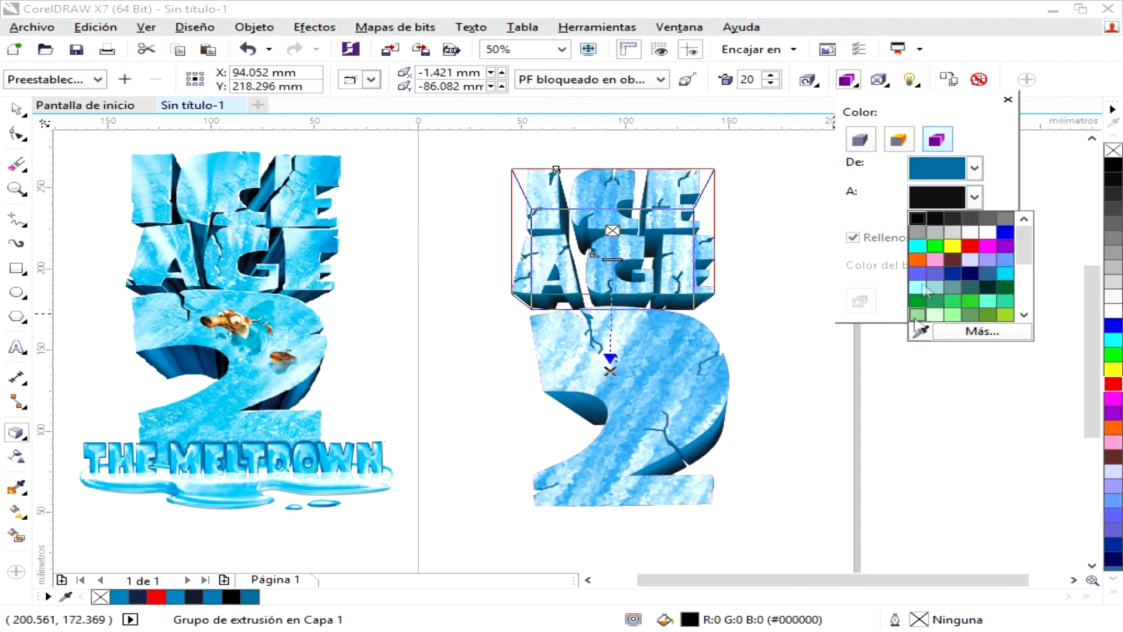
left_click(921, 329)
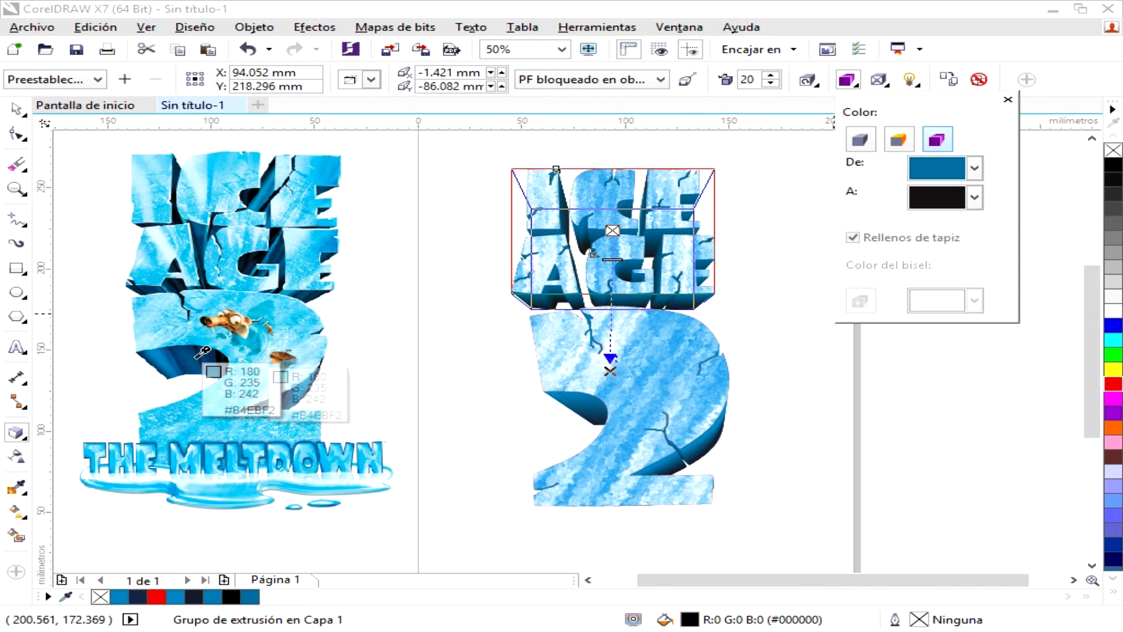
left_click(224, 352)
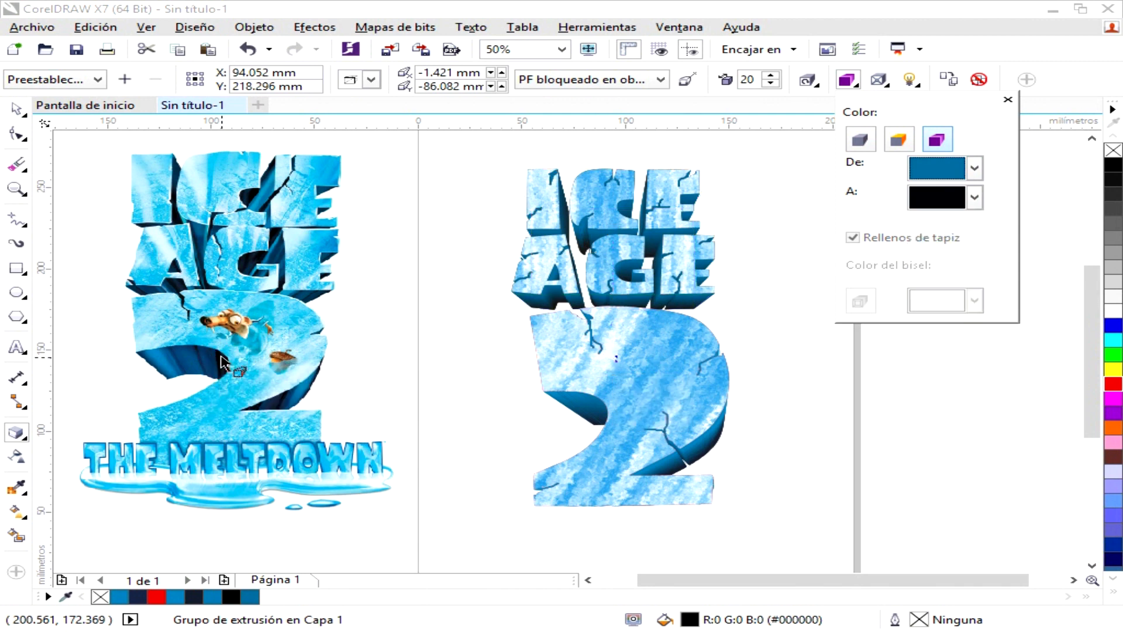
left_click(1007, 102)
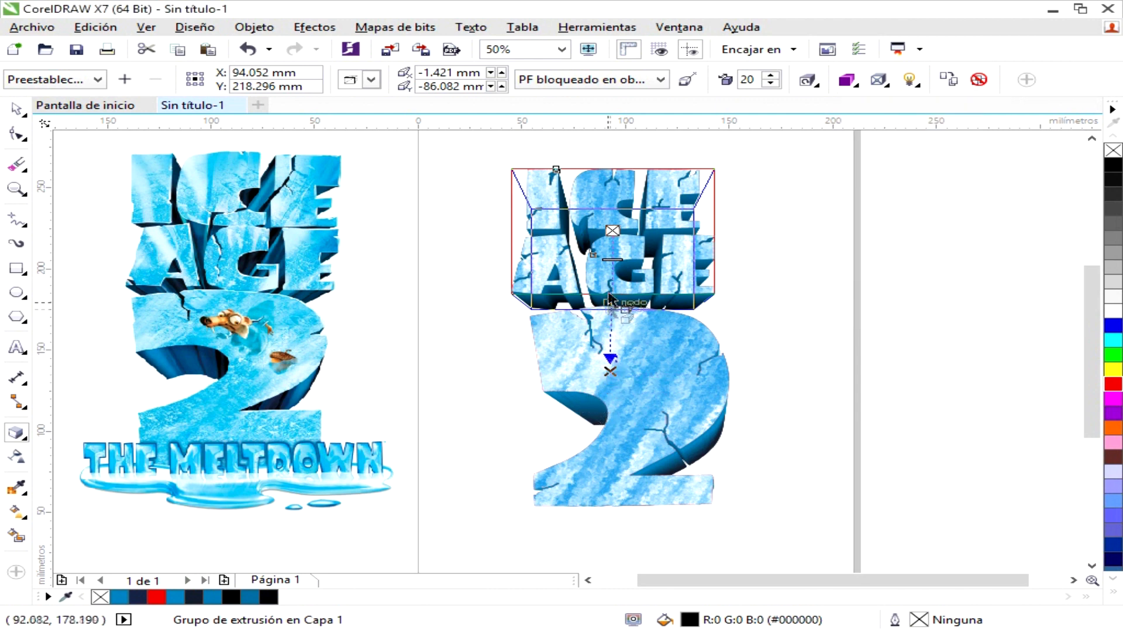
Move the ICE AGE extrusion's vanishing point down to about 7.8, -107.4 mm and increase its depth to 56
left_click_drag(613, 261, 619, 331)
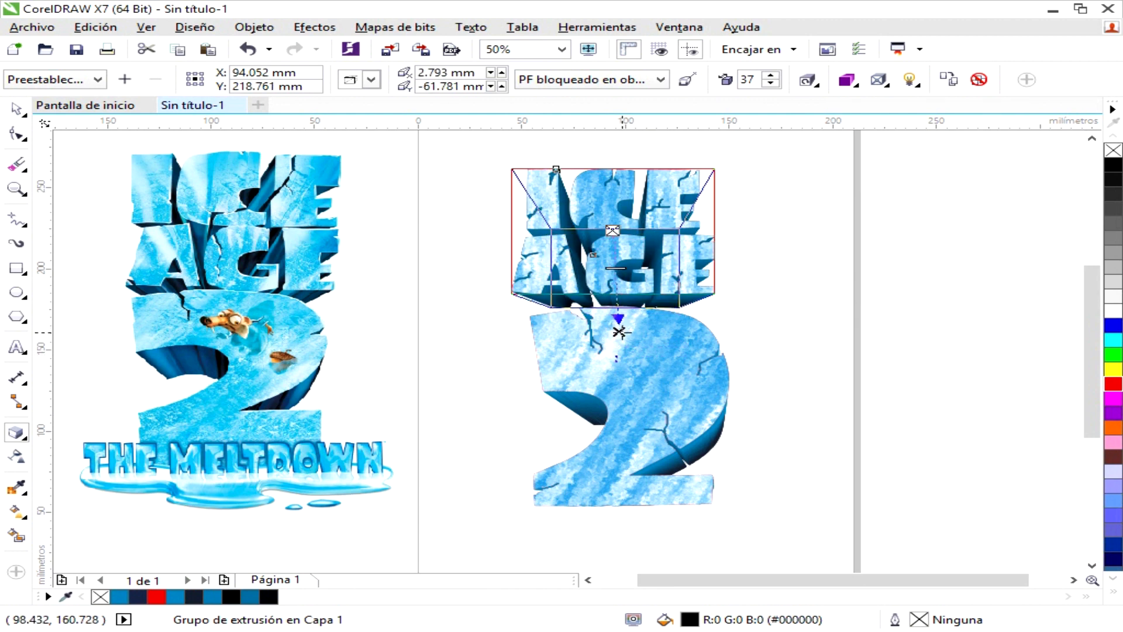
left_click_drag(618, 333, 627, 406)
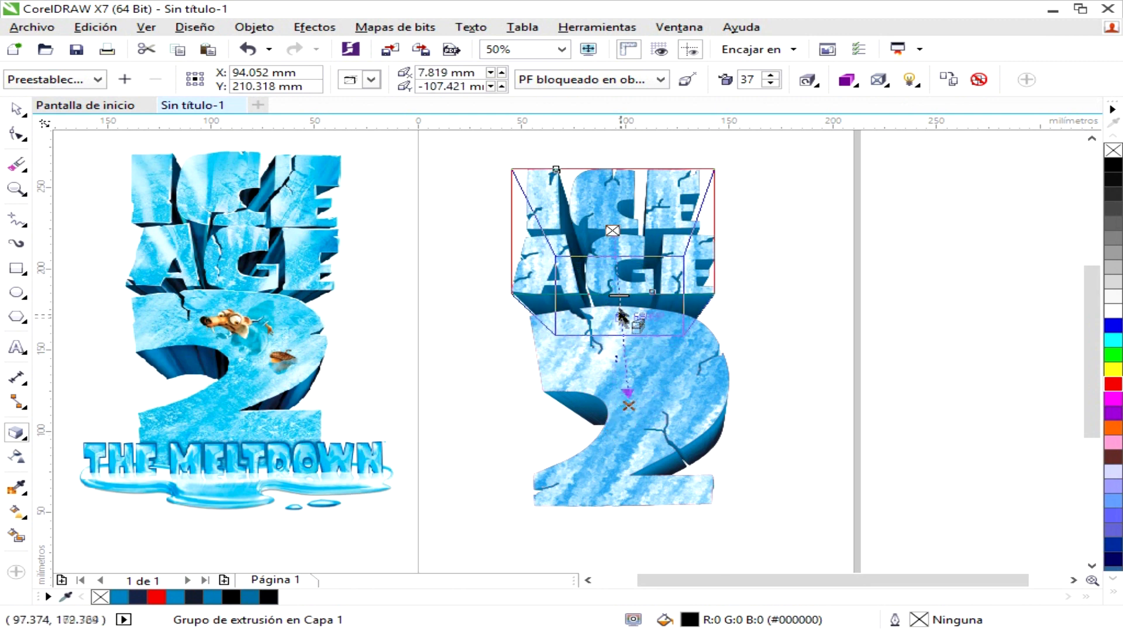
left_click_drag(621, 294, 626, 275)
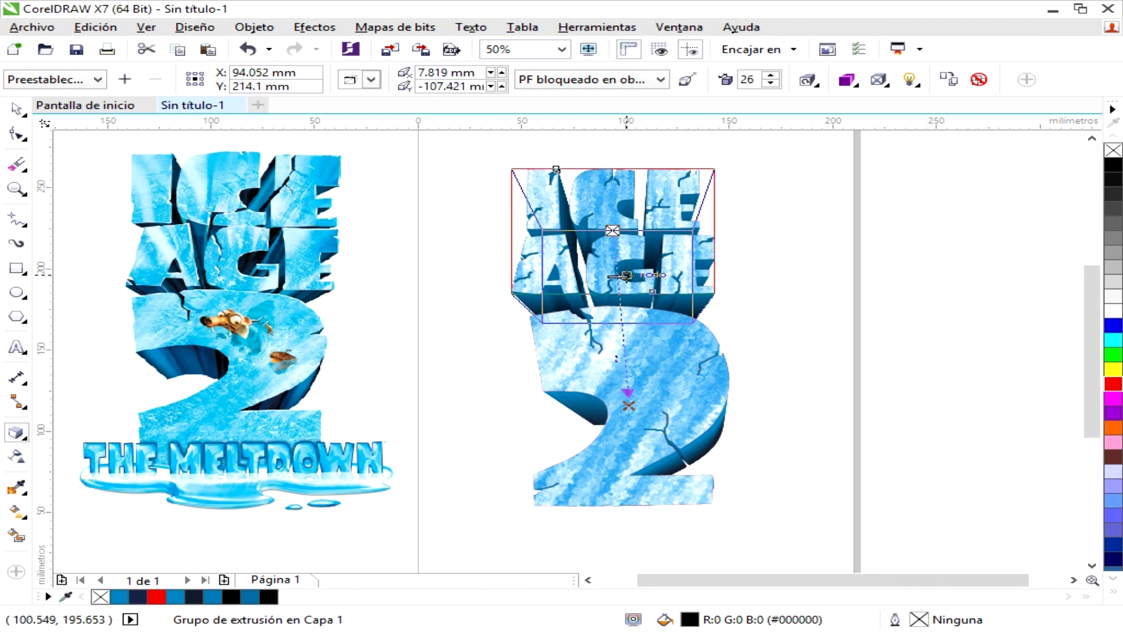
left_click_drag(626, 275, 630, 341)
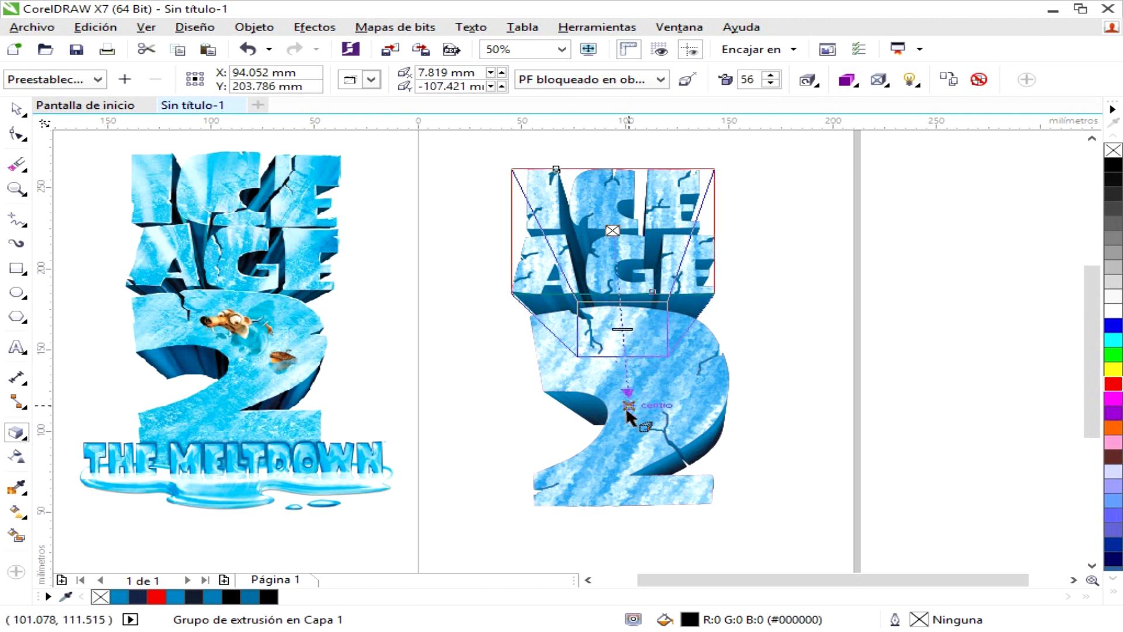
Shift the ICE AGE extrusion's vanishing point up and left to about -3.0, -96.2 mm
left_click_drag(629, 405, 580, 390)
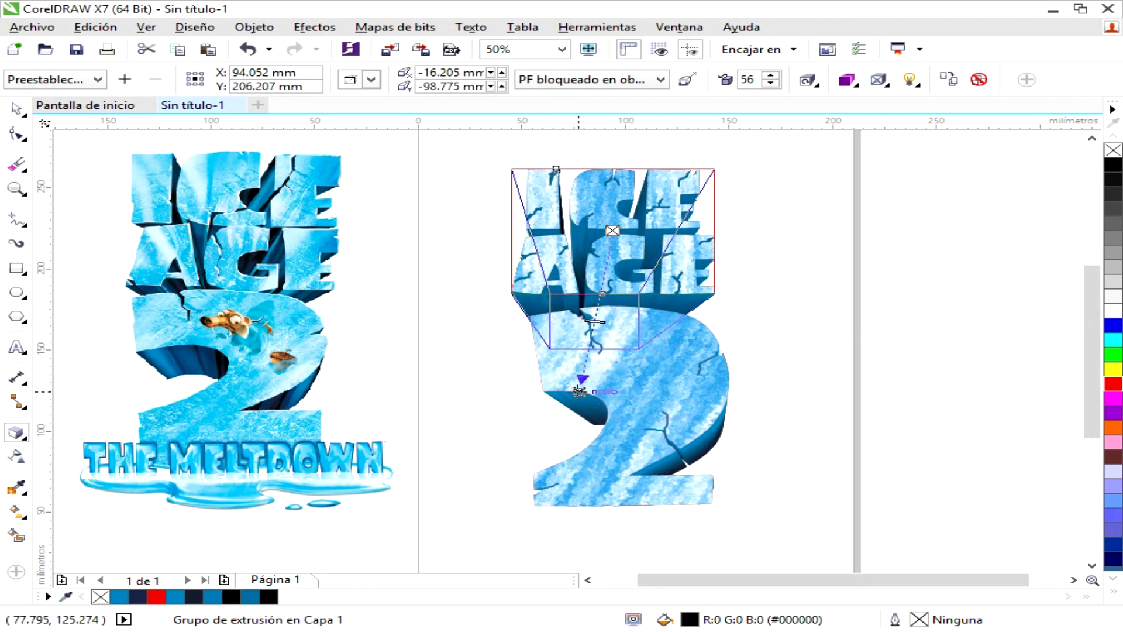
left_click_drag(579, 391, 607, 386)
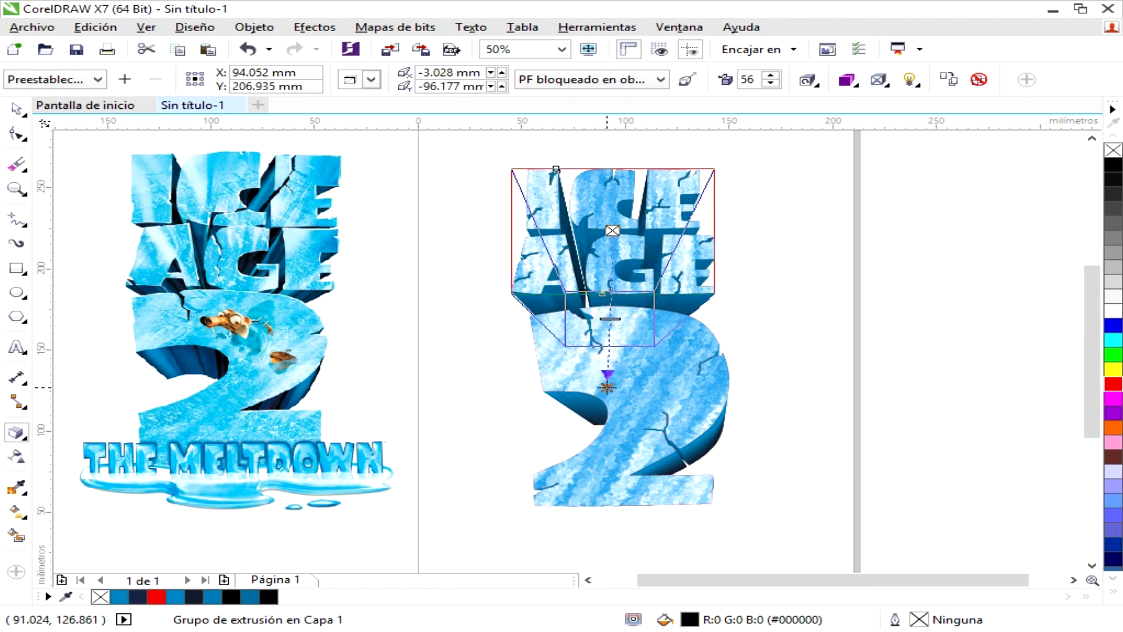
Delete the Ice Age reference image beside the page
left_click(17, 112)
left_click(101, 169)
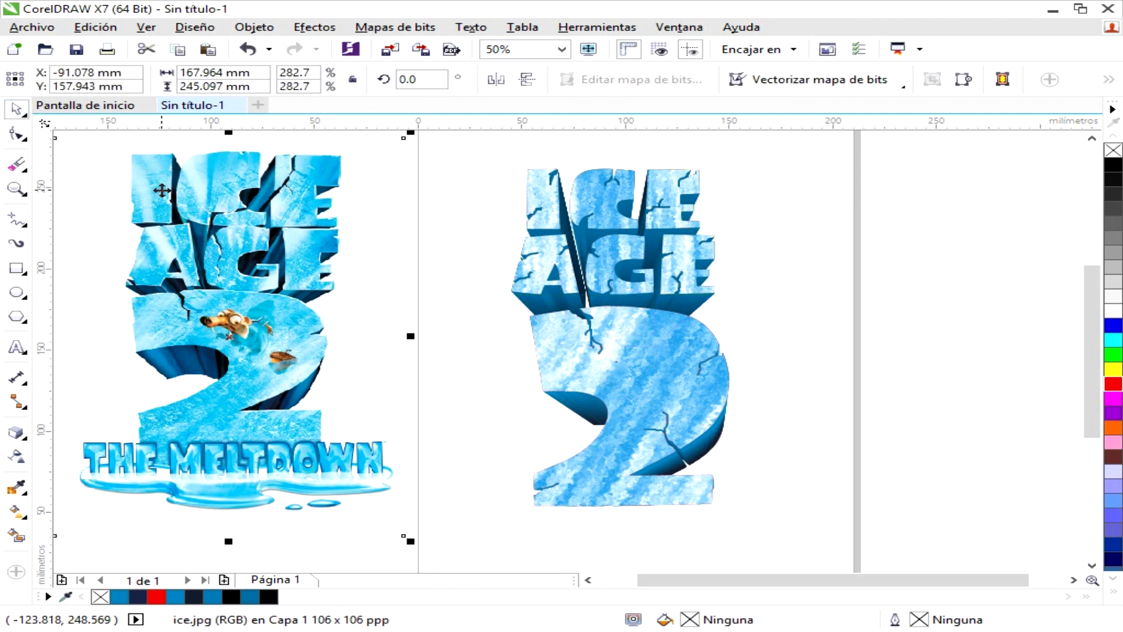
key("Delete")
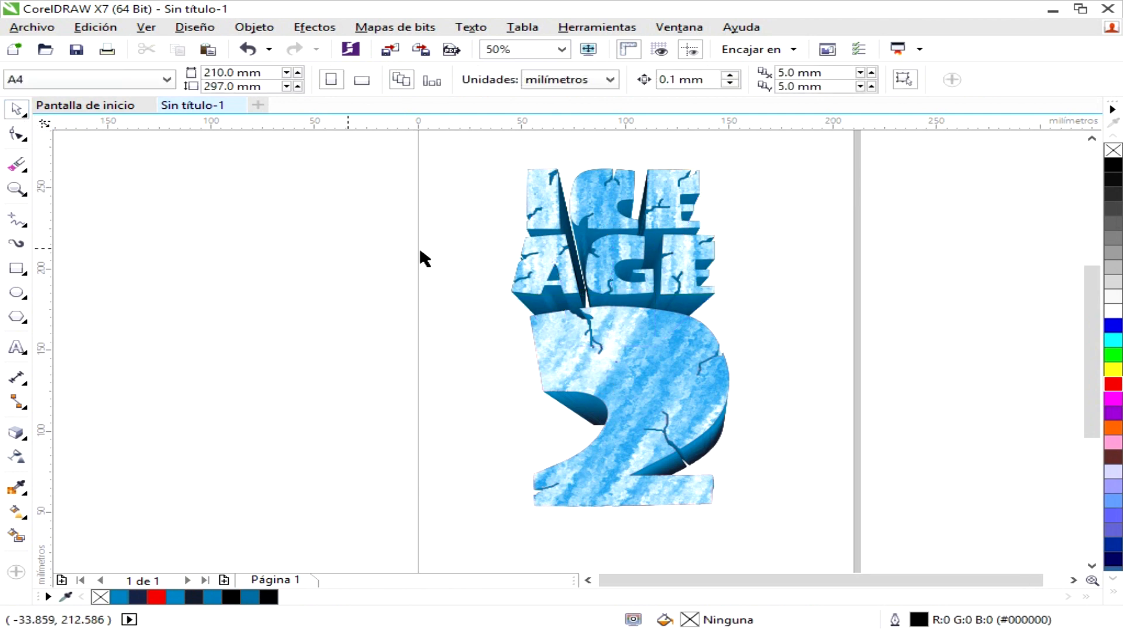
Set up an export of the finished logo as PSD - Adobe Photoshop with the file name ICE COREL
left_click(526, 255)
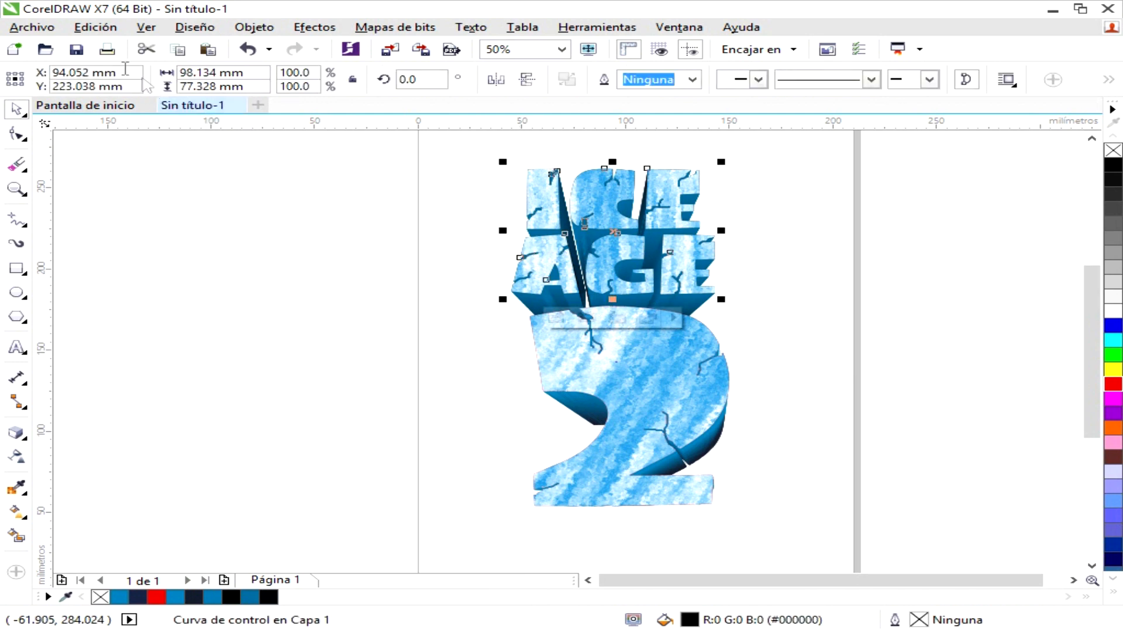
left_click(32, 27)
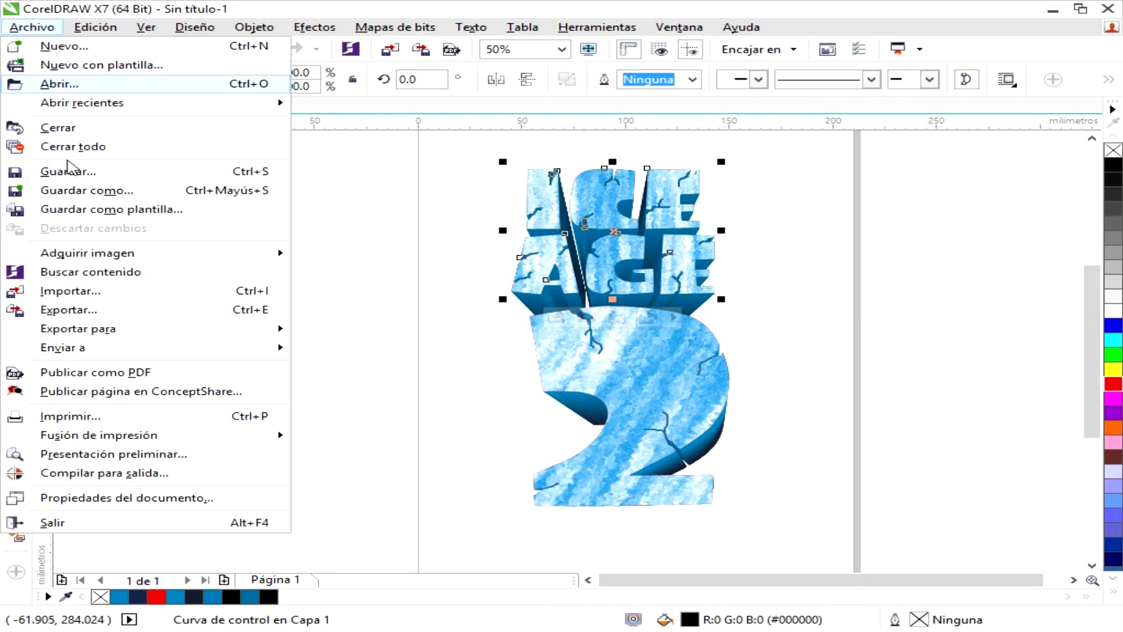
left_click(117, 316)
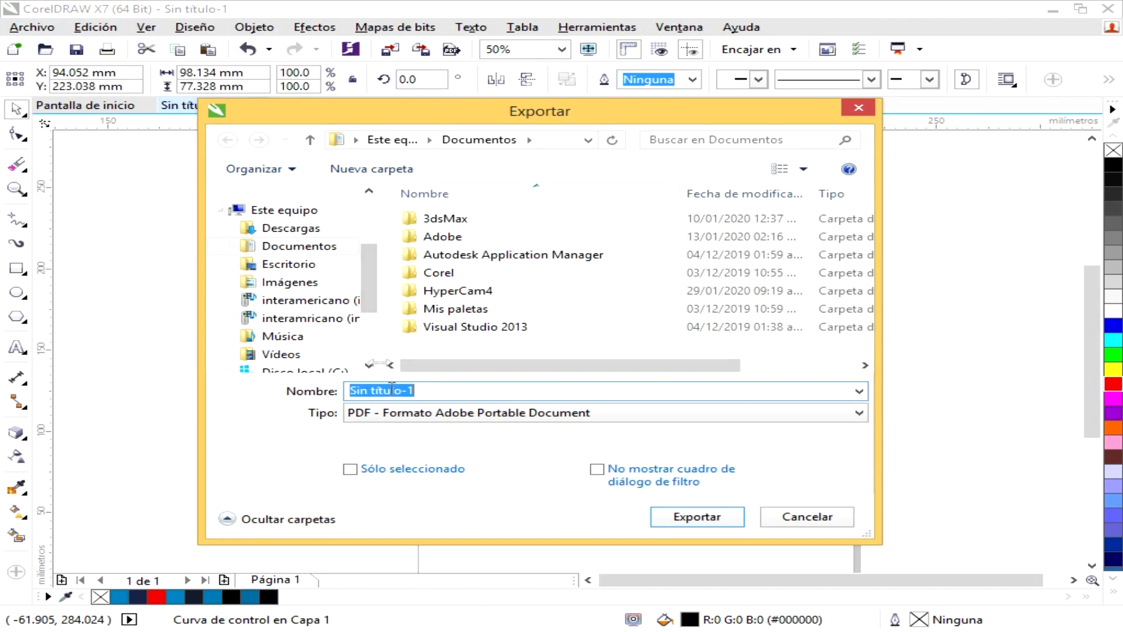
left_click(398, 413)
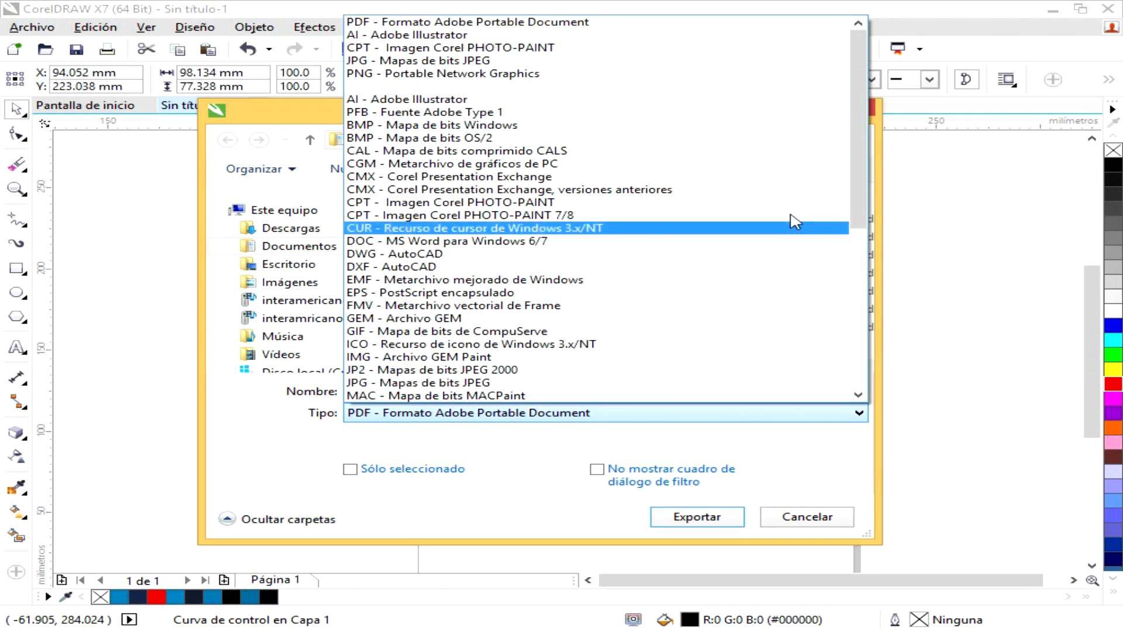
left_click_drag(858, 216, 840, 333)
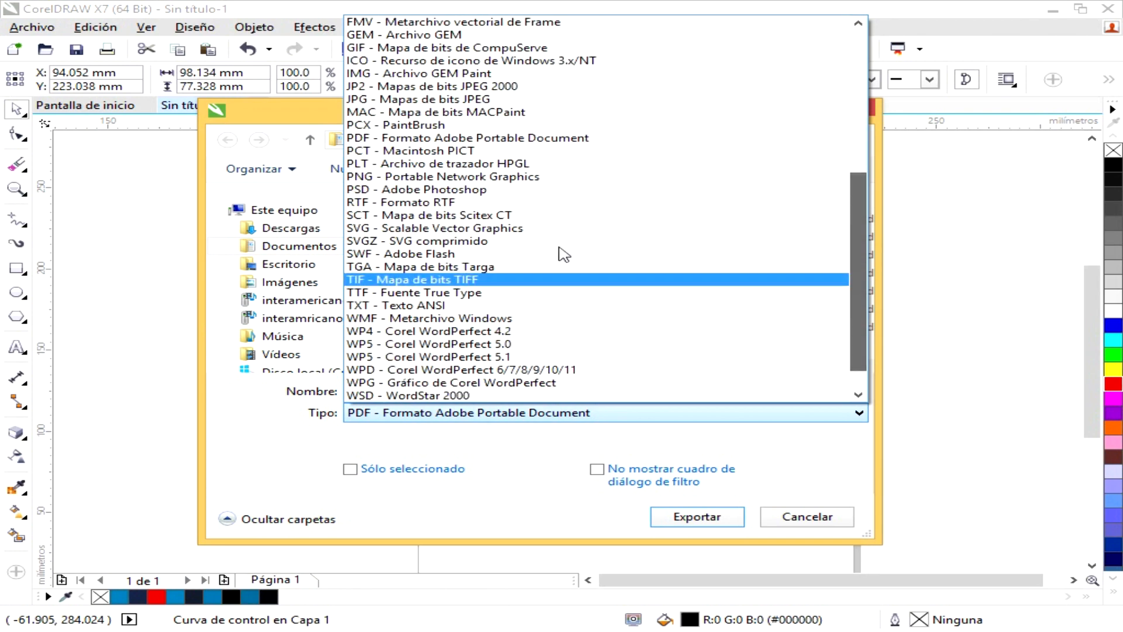
left_click(489, 190)
left_click(424, 388)
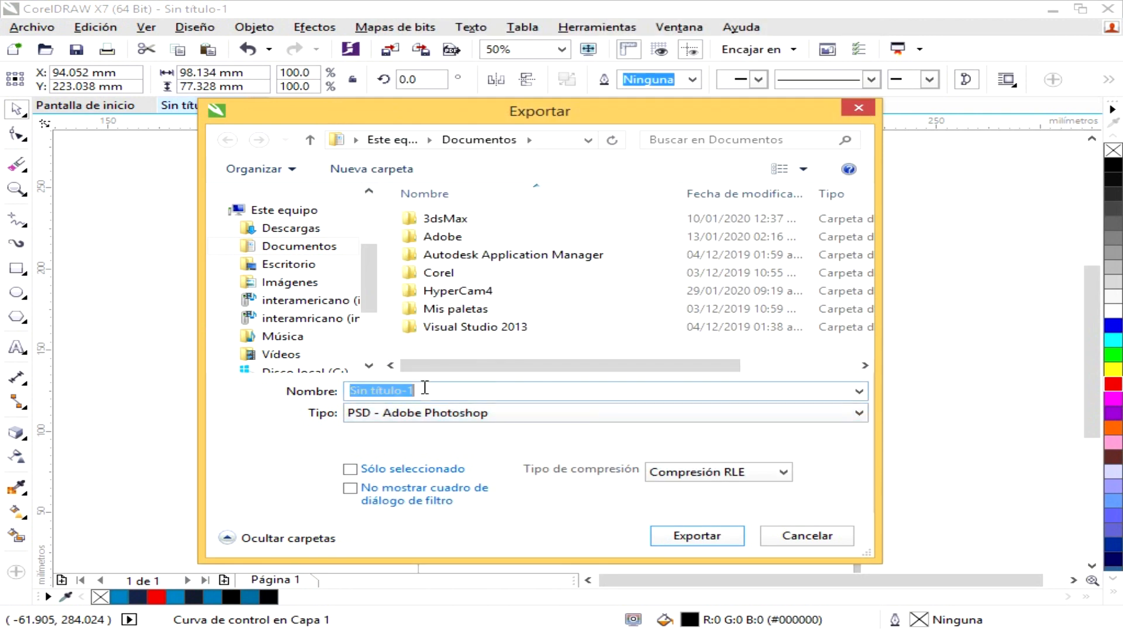
type("ICE COREL")
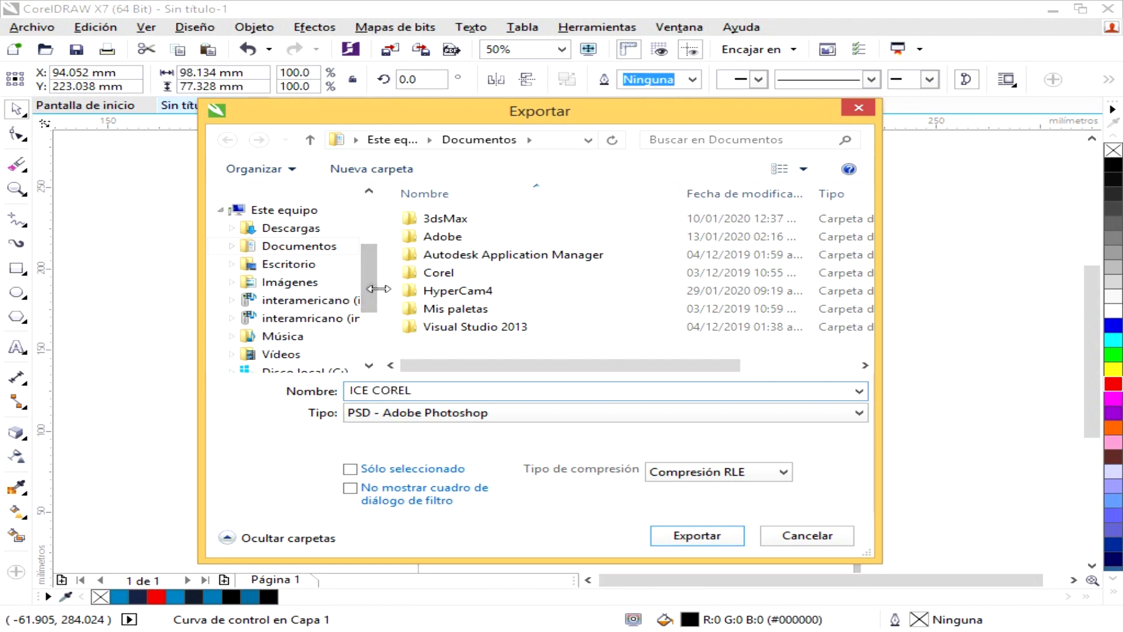
Export the file to the Vídeos folder as a 300 ppi, 24-bit RGB bitmap with a transparent background
left_click_drag(379, 305, 376, 321)
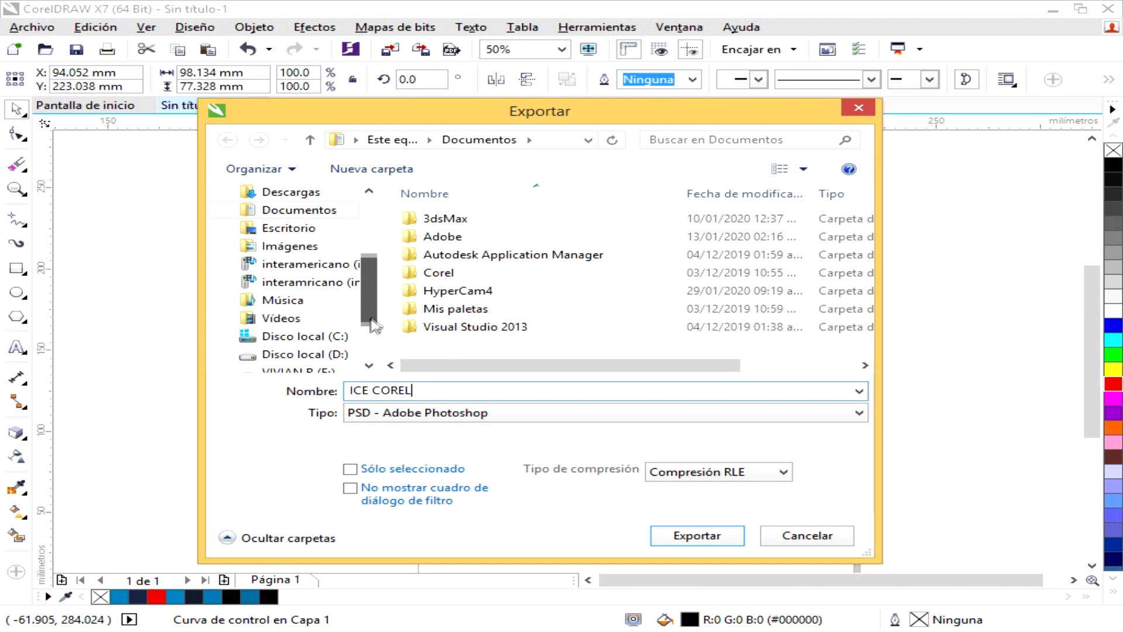
left_click(305, 320)
left_click(690, 535)
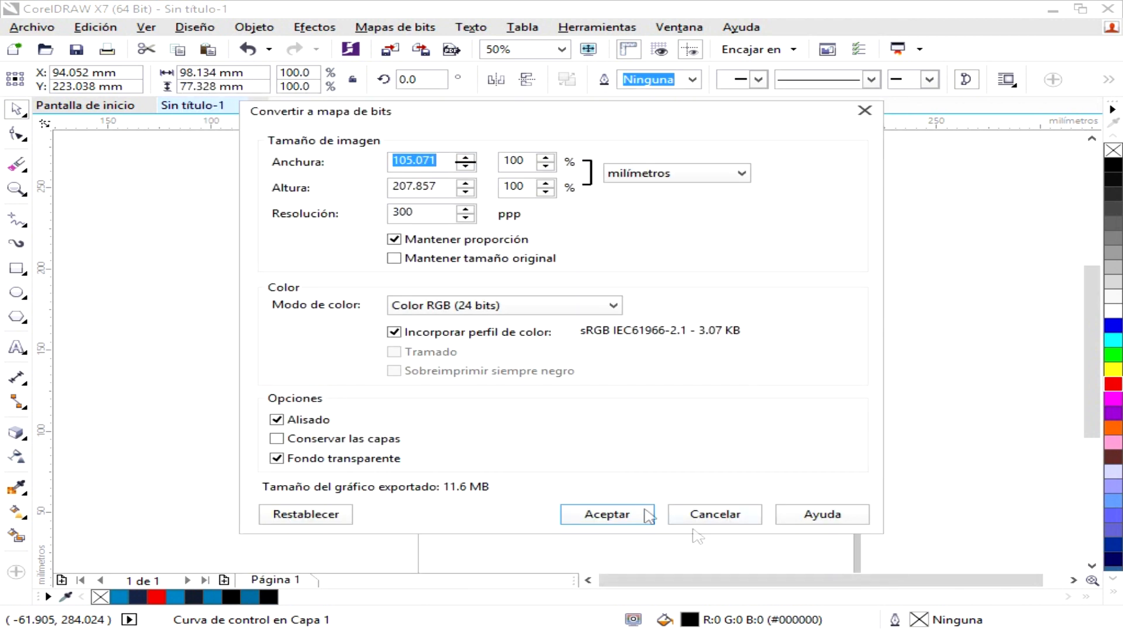
left_click(627, 514)
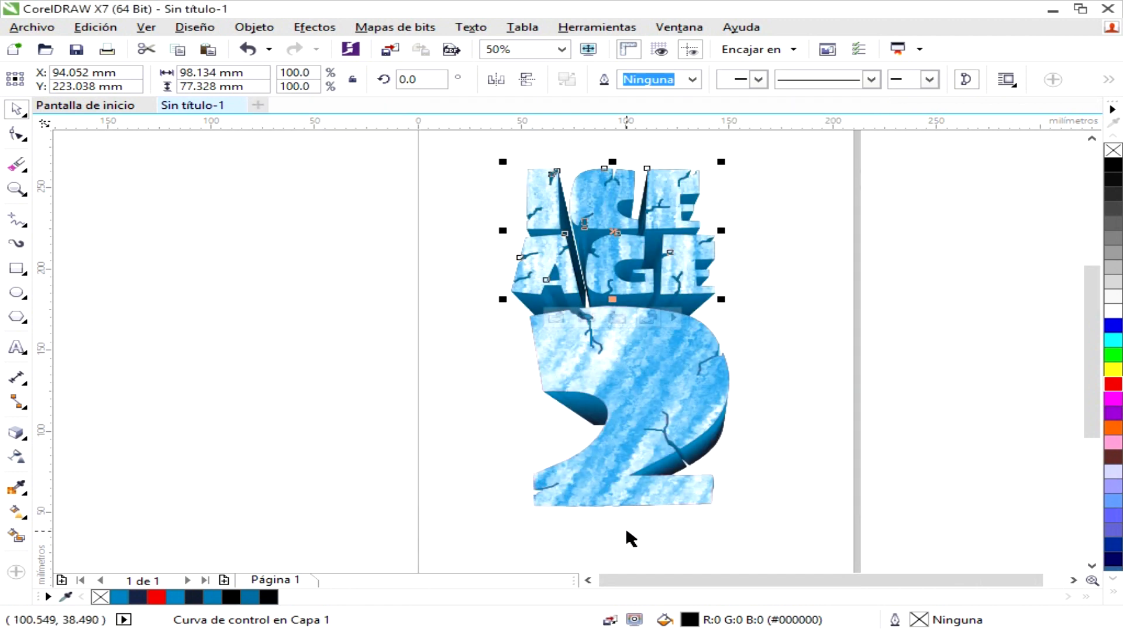
left_click(626, 527)
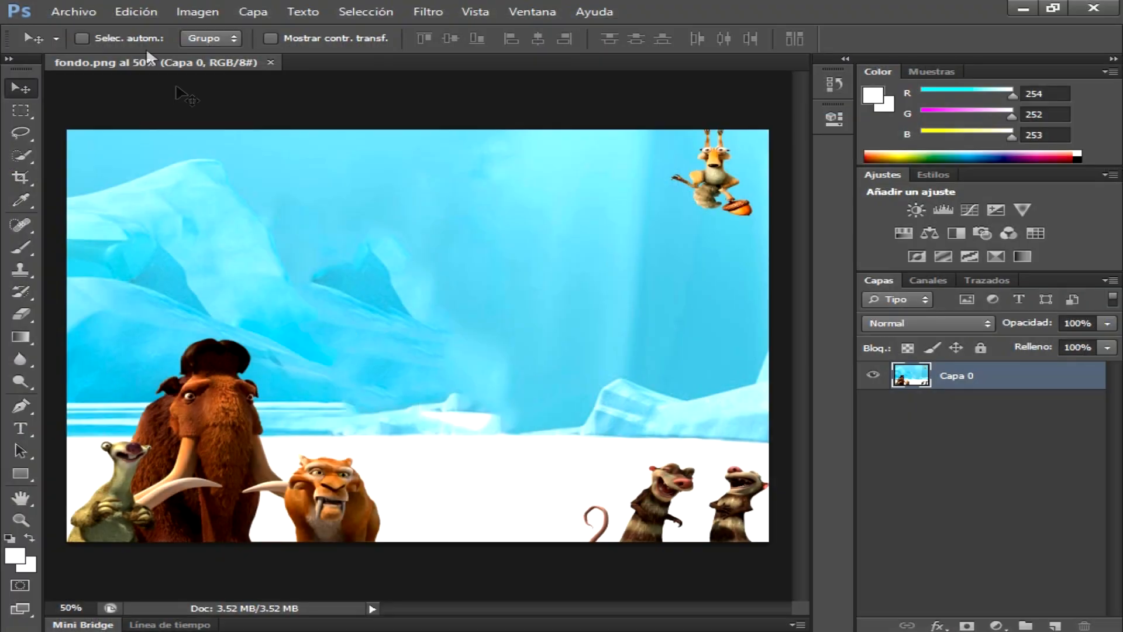
In Photoshop, place the ICE COREL PSD from the Vídeos folder into fondo.png
left_click(80, 13)
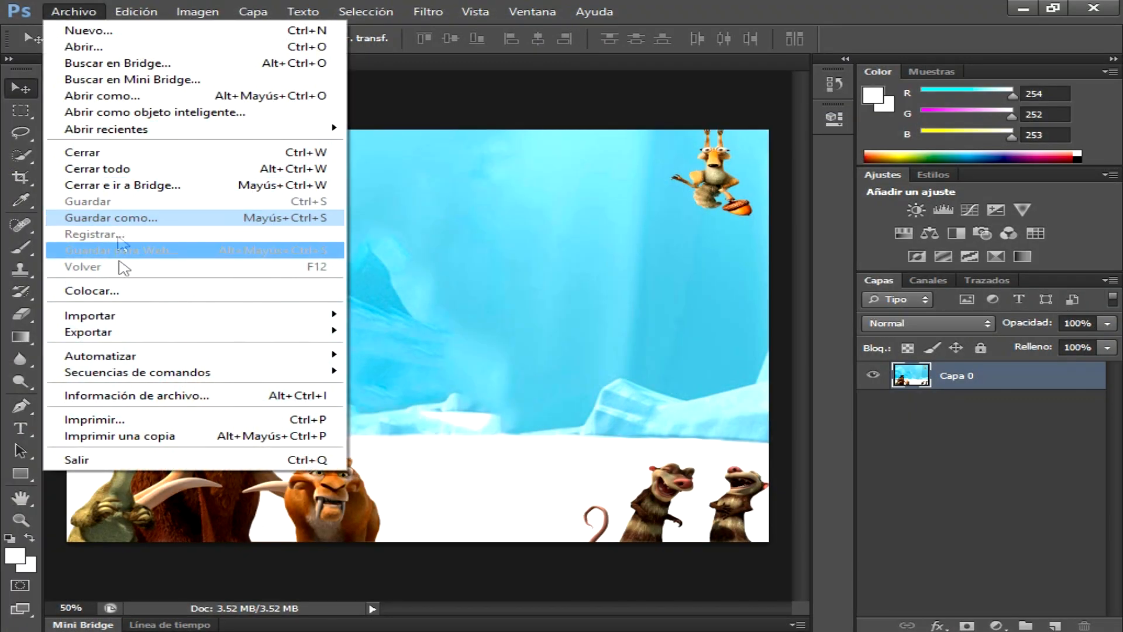
left_click(125, 289)
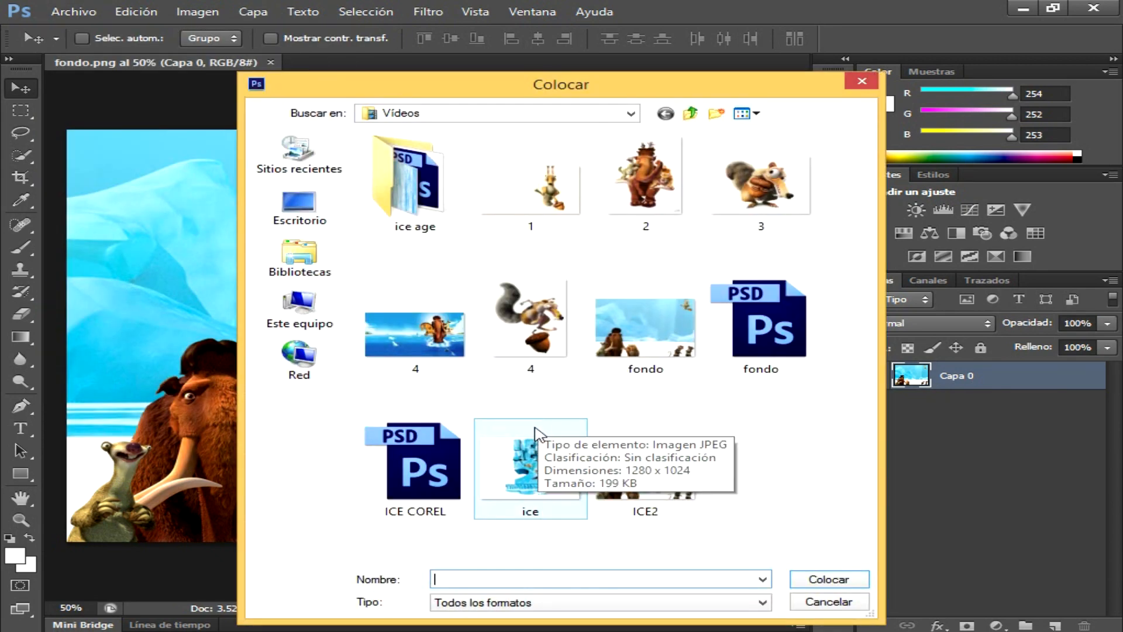
left_click(418, 468)
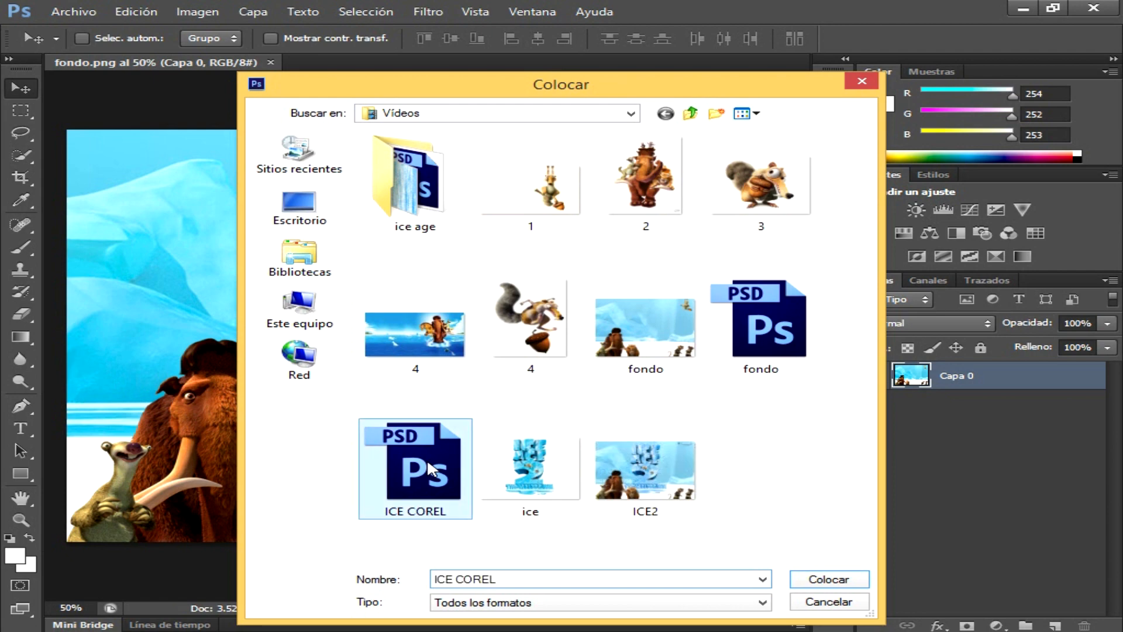
left_click(843, 581)
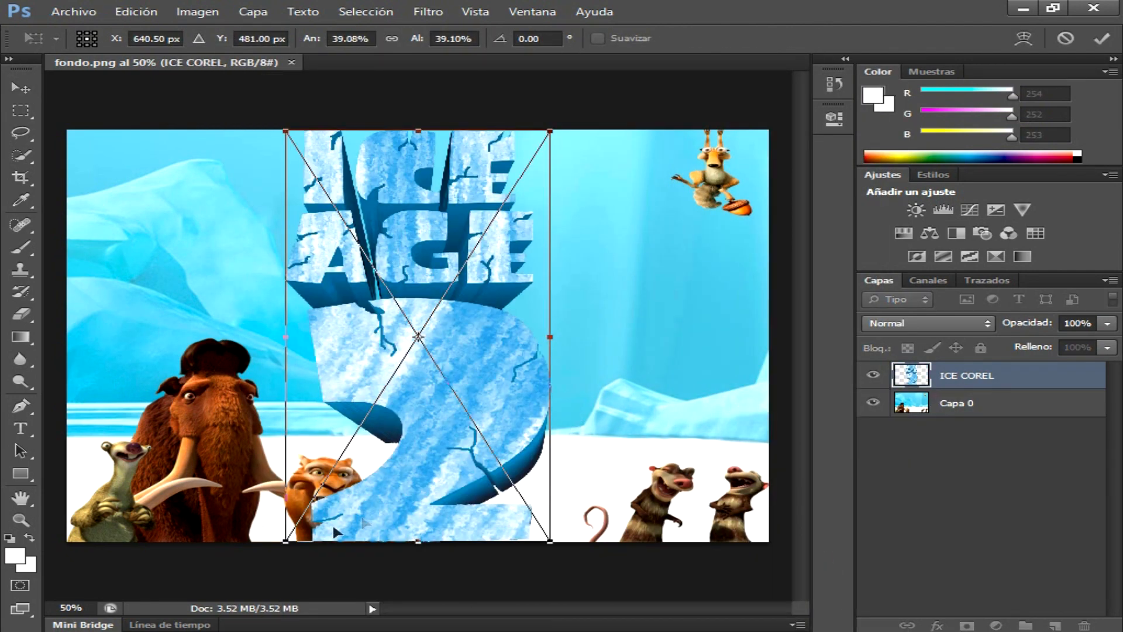
Scale the placed logo to about 30.5% width and 26.4% height, centre it at about 683.5, 399.5 px, and rasterize its layer
left_click_drag(287, 542, 348, 406)
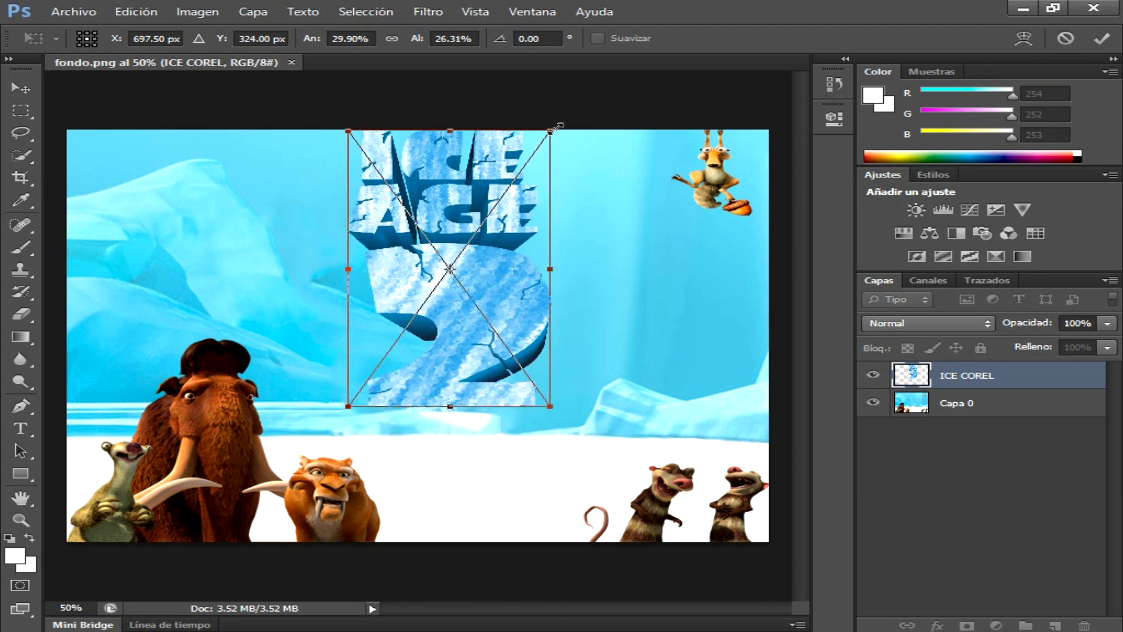
left_click_drag(549, 130, 555, 166)
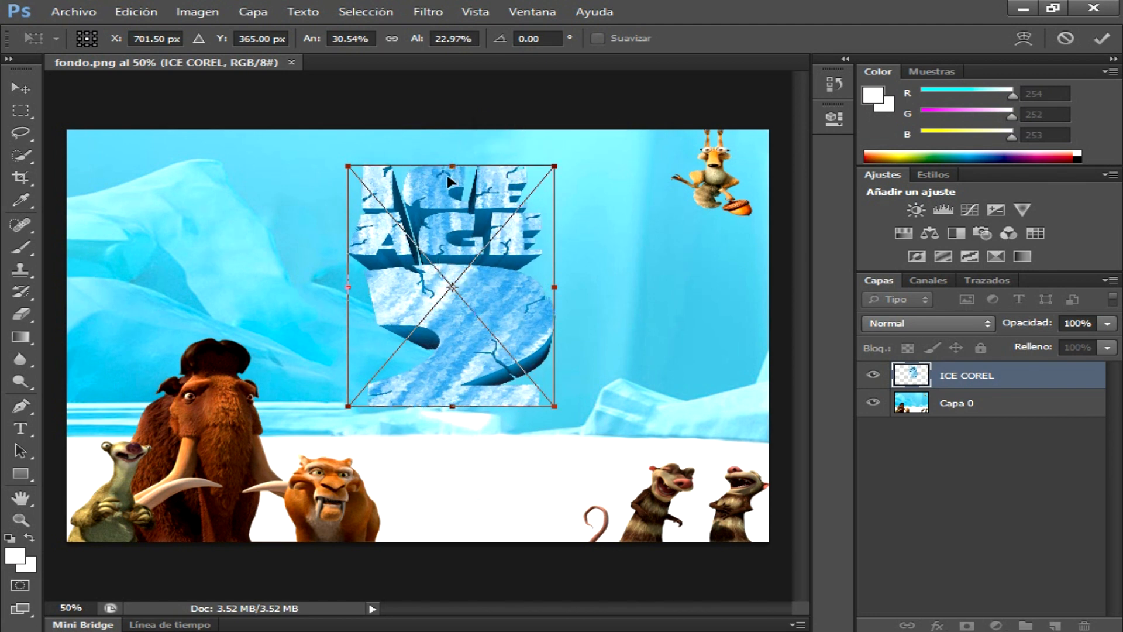
left_click_drag(460, 147, 460, 110)
left_click_drag(443, 252, 440, 265)
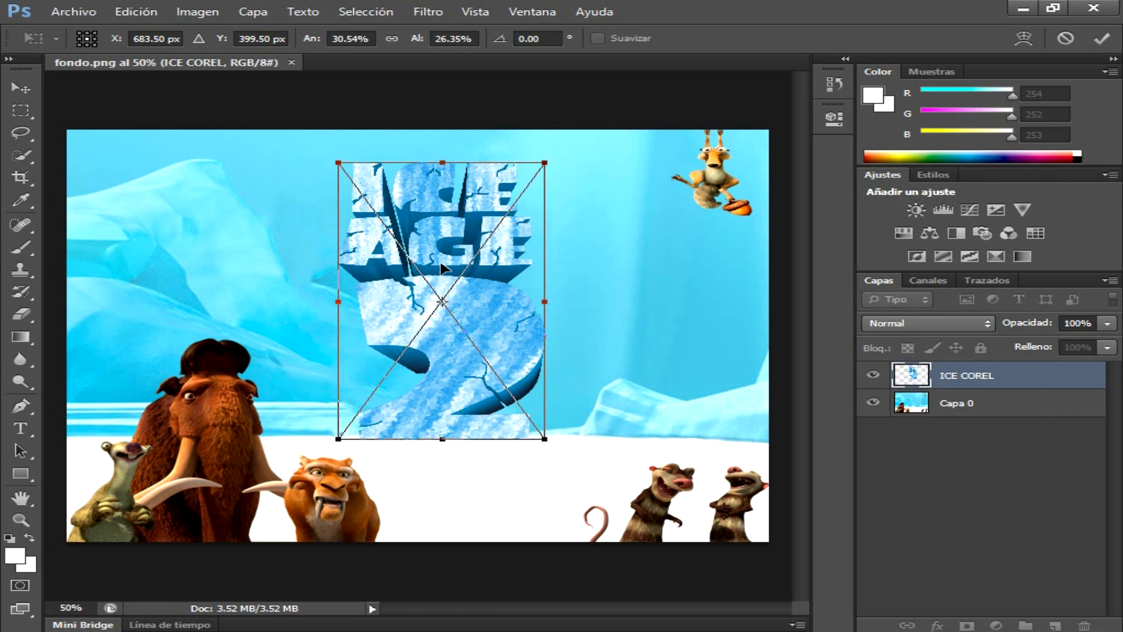
left_click(1103, 39)
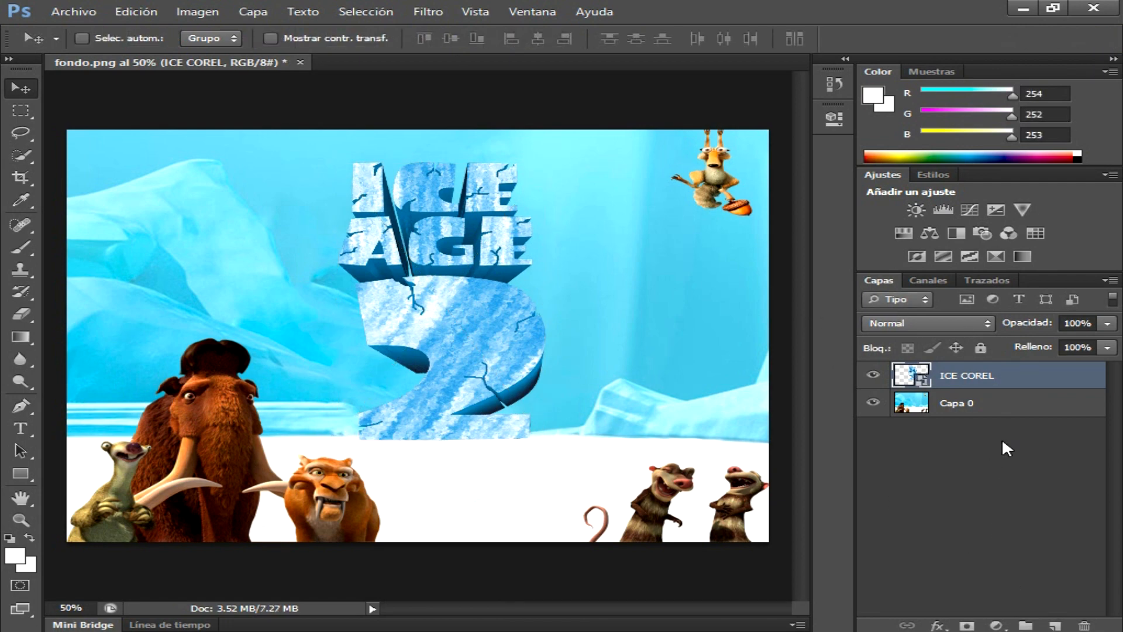
right_click(1030, 389)
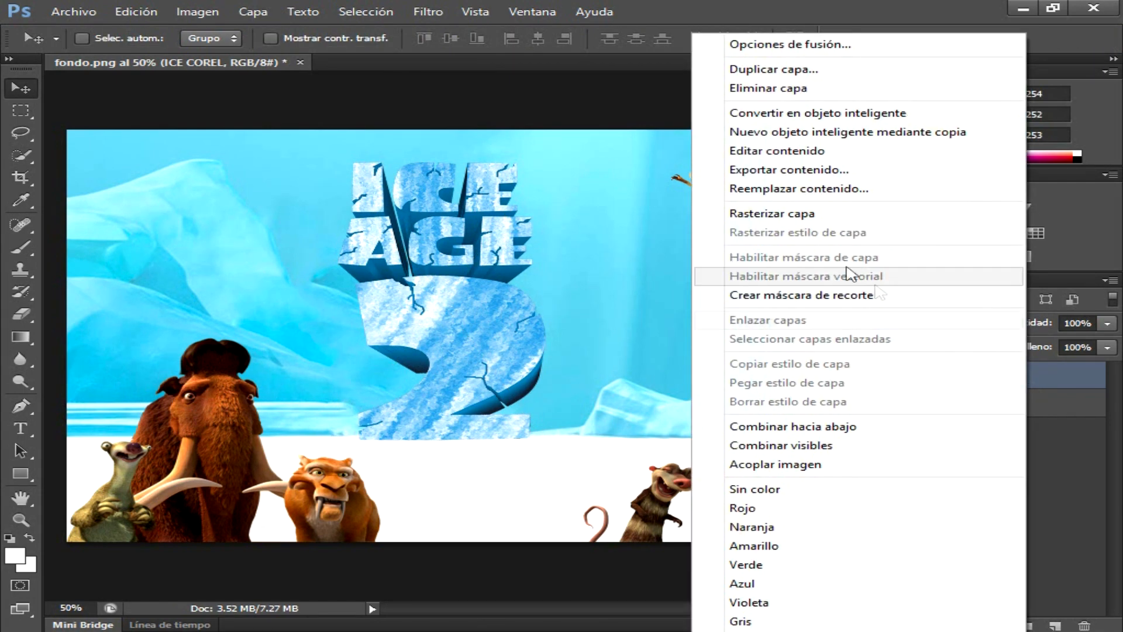
left_click(850, 214)
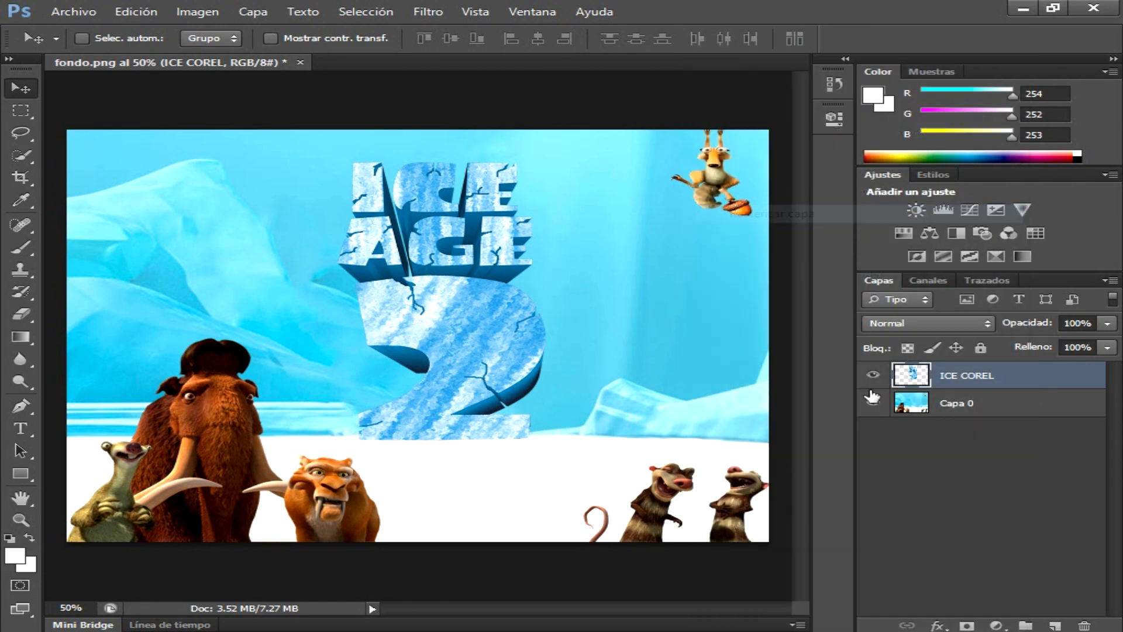
Add a Brightness/Contrast adjustment clipped to the ICE COREL layer, with brightness 36 and contrast -11
left_click(996, 626)
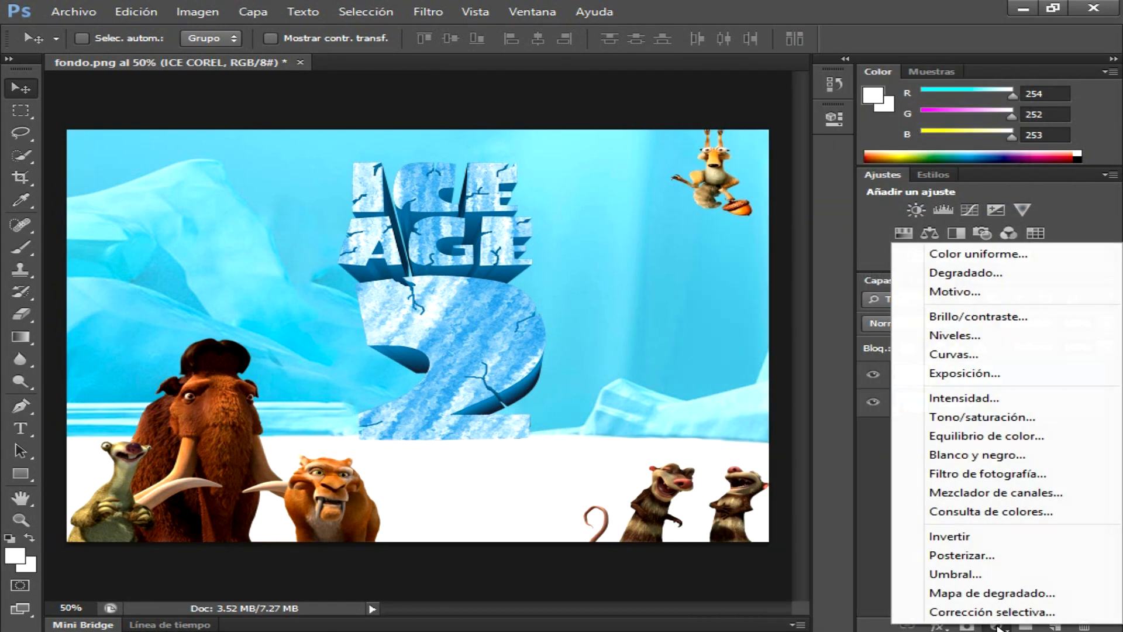
left_click(989, 319)
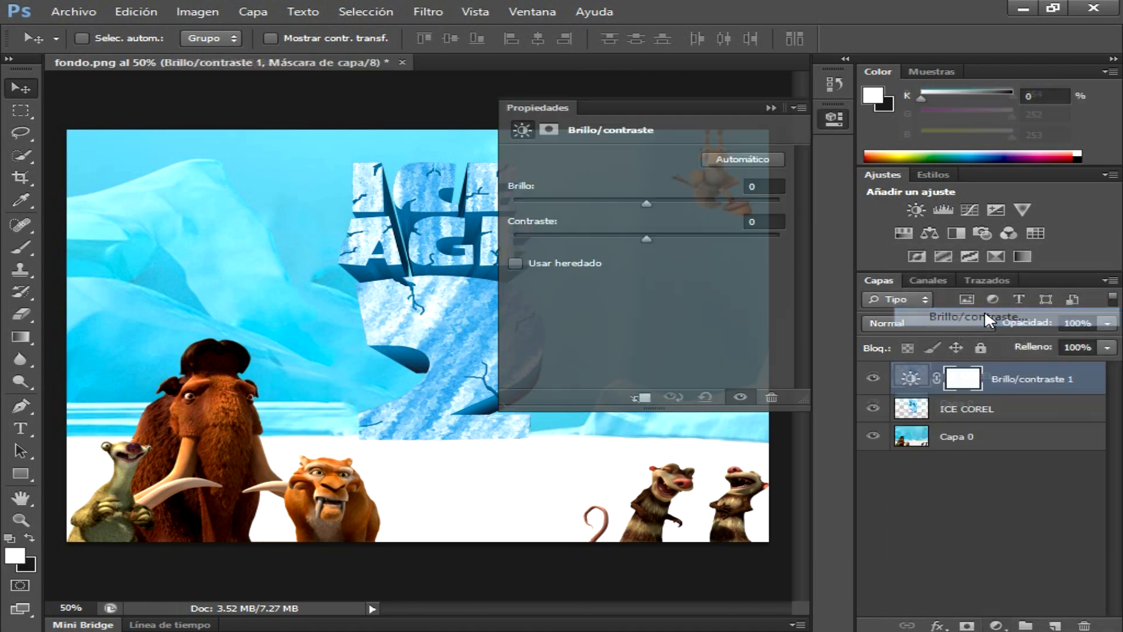
left_click(641, 397)
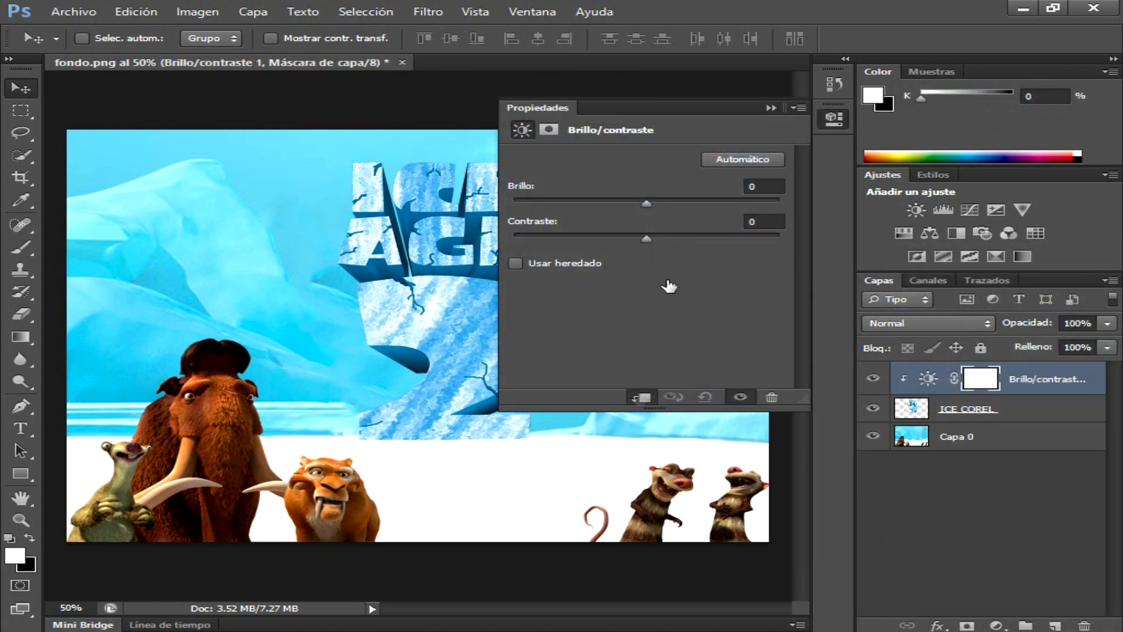
left_click_drag(648, 202, 678, 203)
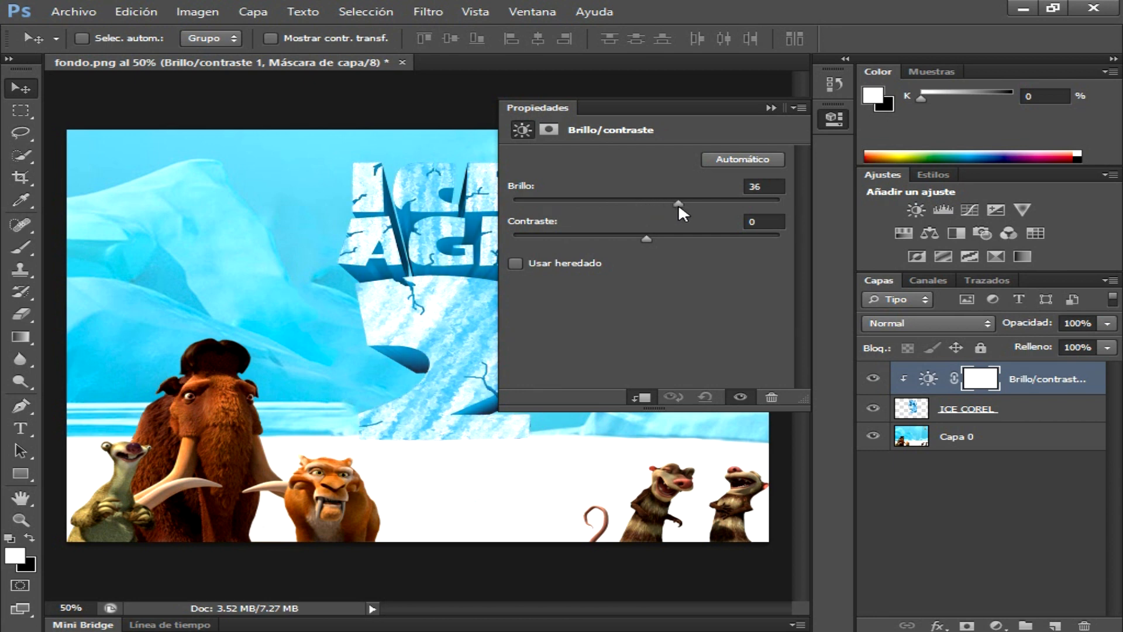
mouse_move(645, 240)
left_mouse_down()
mouse_move(585, 239)
mouse_move(729, 238)
mouse_move(629, 237)
left_mouse_up()
left_click_drag(623, 239, 616, 239)
Add a Vibrance adjustment clipped to the logo, with vibrance +23 and saturation +19
left_click(994, 624)
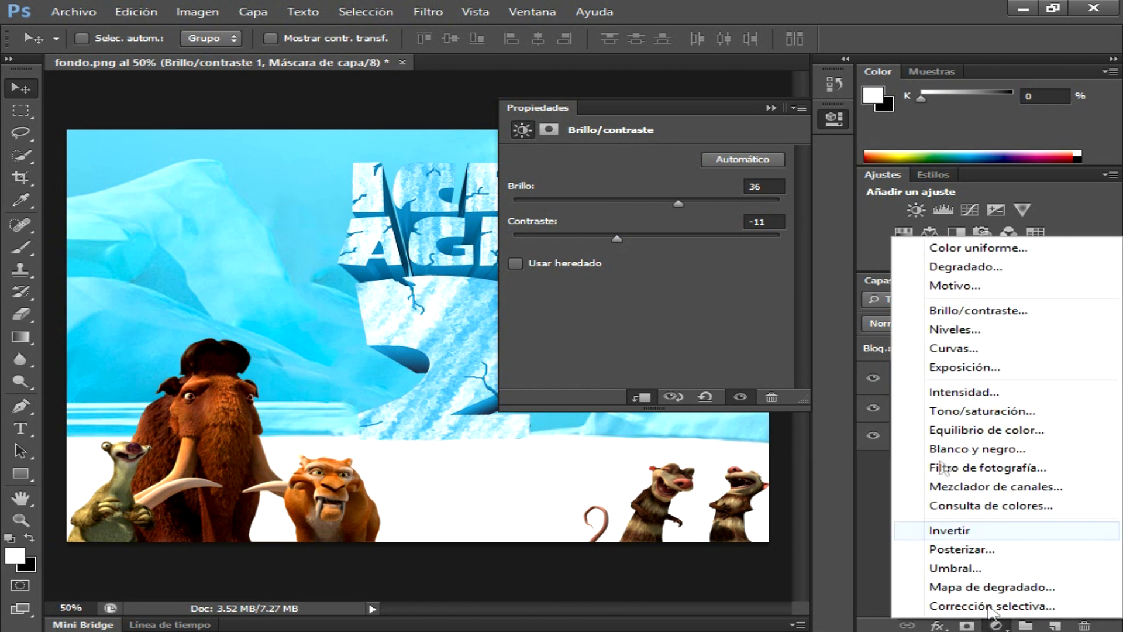
left_click(962, 392)
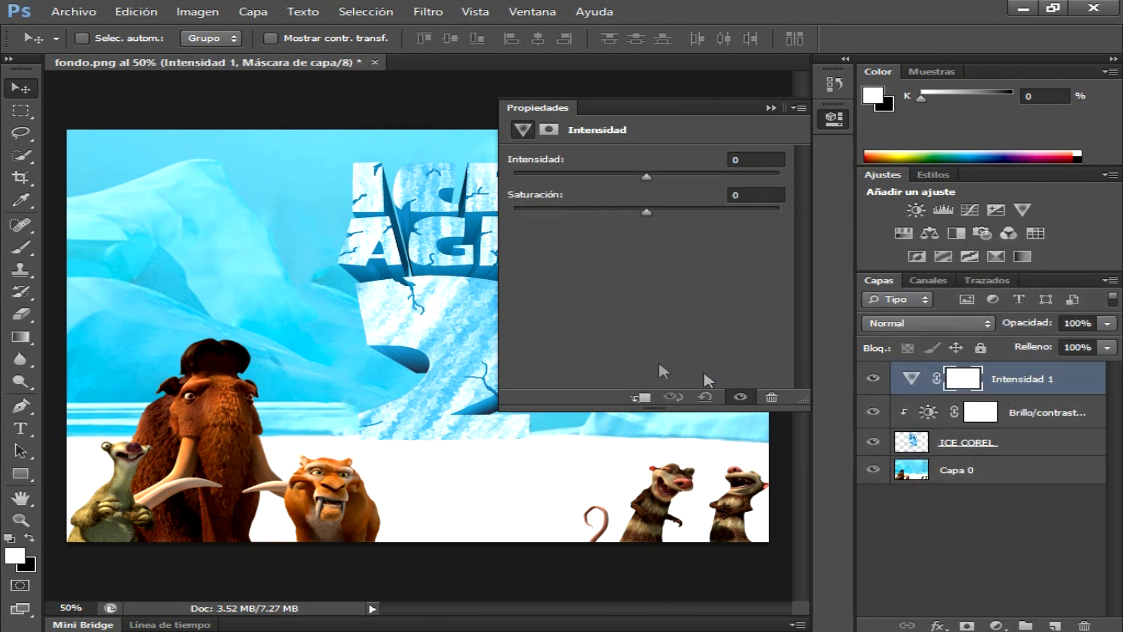
left_click(642, 398)
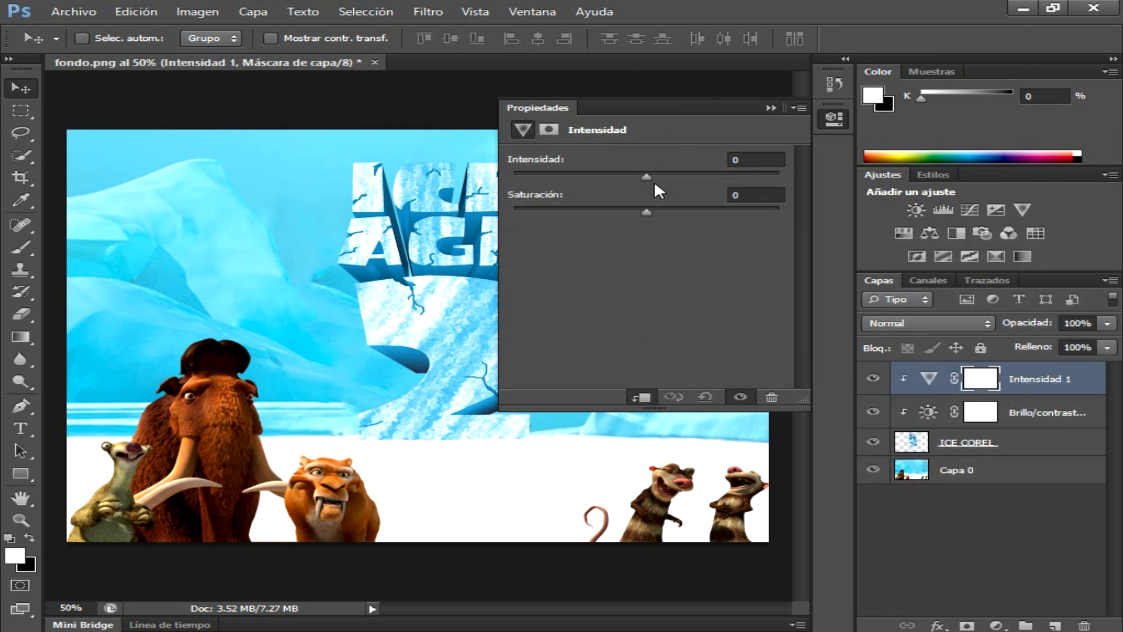
left_click_drag(648, 175, 679, 176)
left_click_drag(587, 180, 676, 177)
left_click_drag(646, 213, 671, 211)
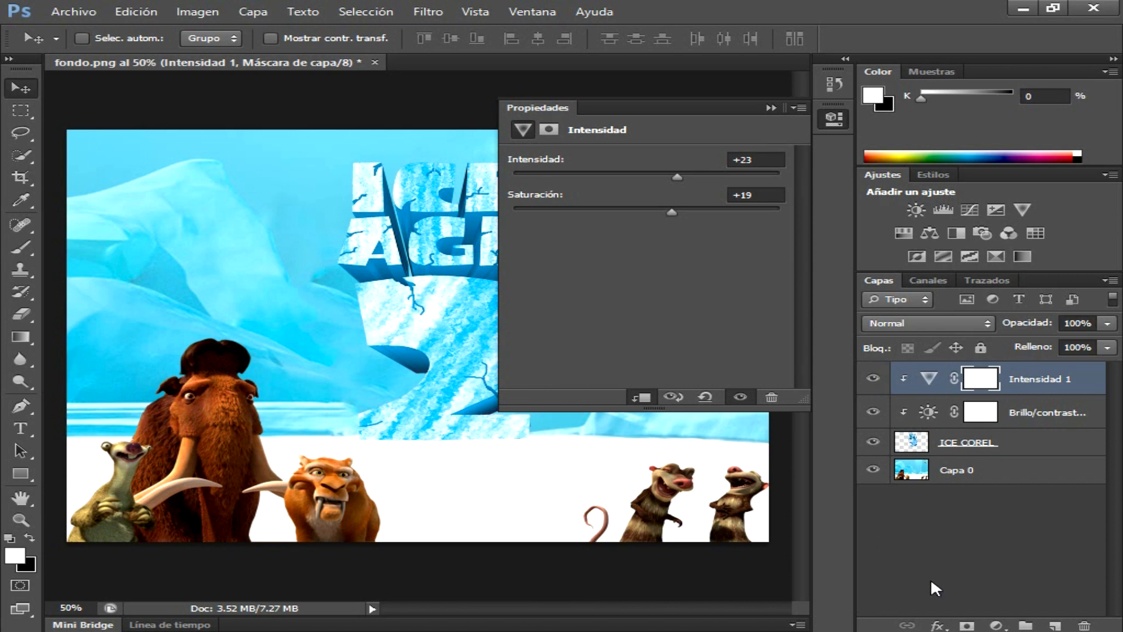
Add a Levels adjustment clipped to the logo, with input levels of 18 for shadows, 1.03 for midtones and 243 for highlights
left_click(996, 625)
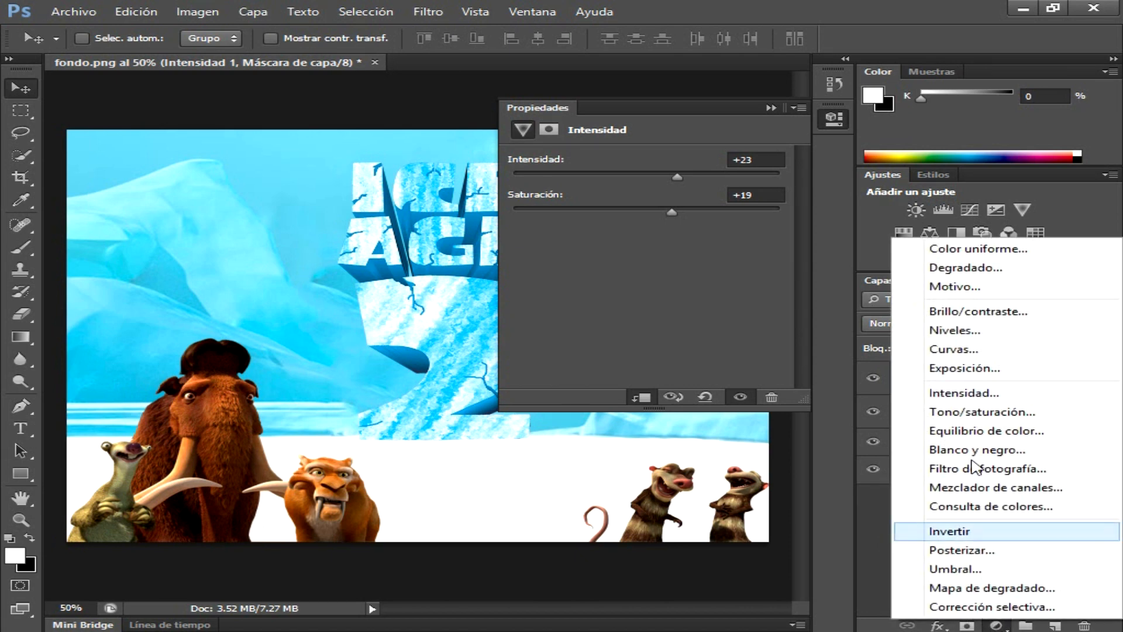
left_click(980, 335)
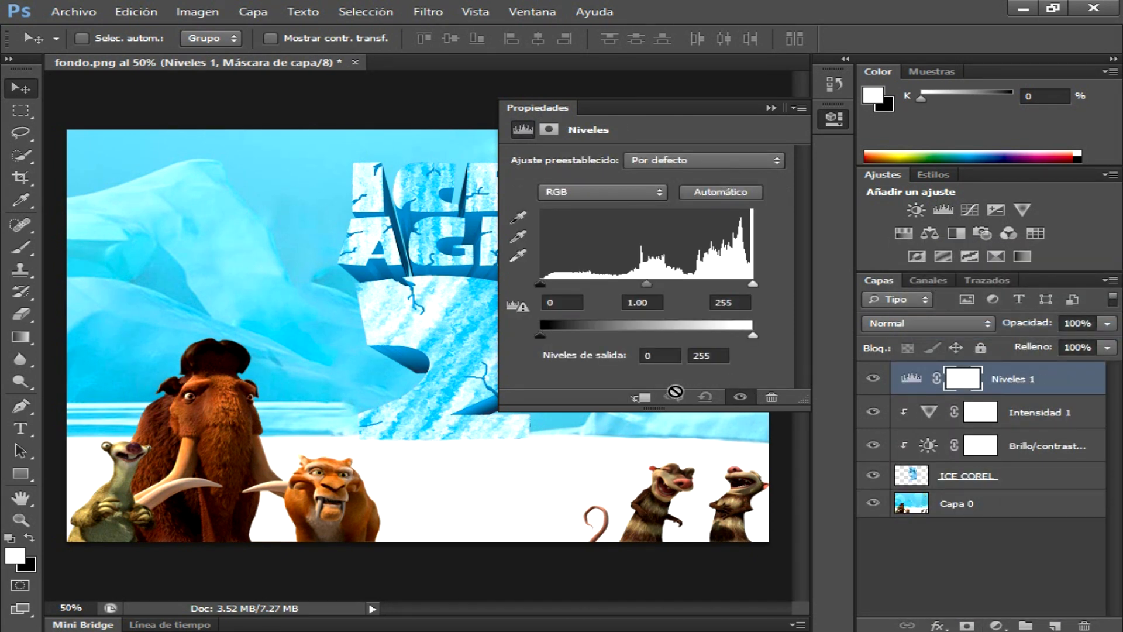
left_click(642, 397)
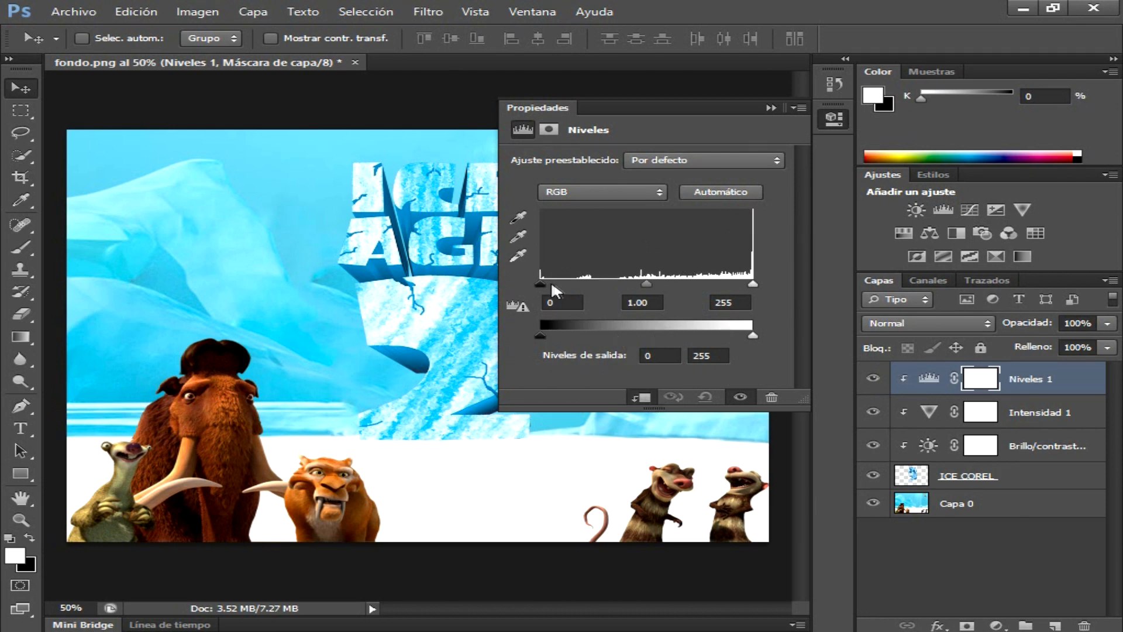
left_click_drag(542, 283, 560, 286)
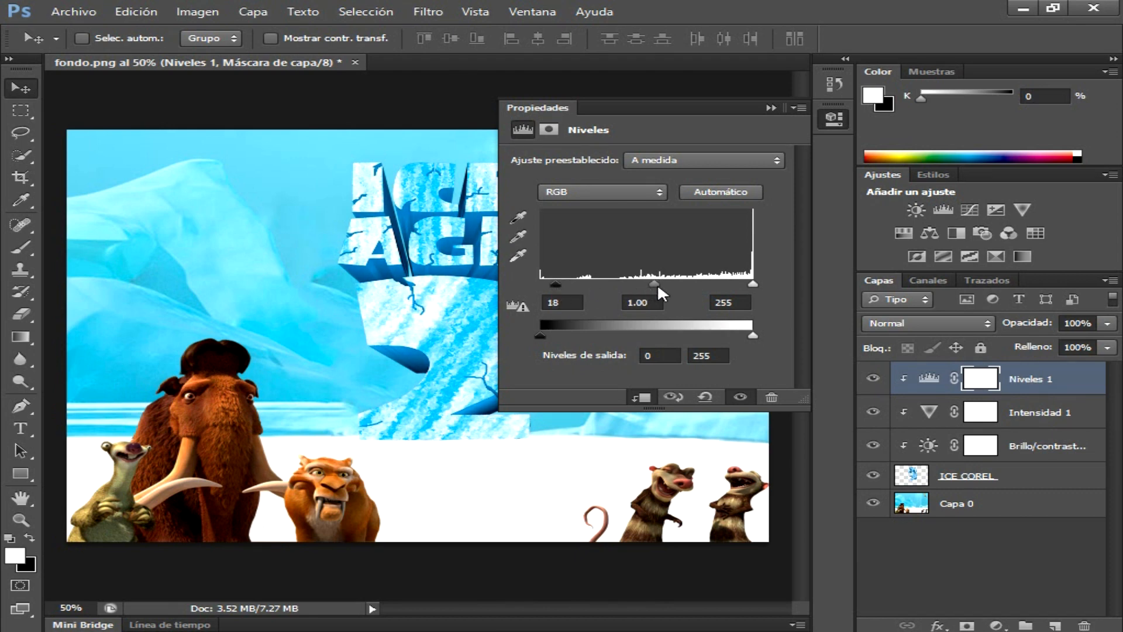
left_click_drag(649, 286, 638, 286)
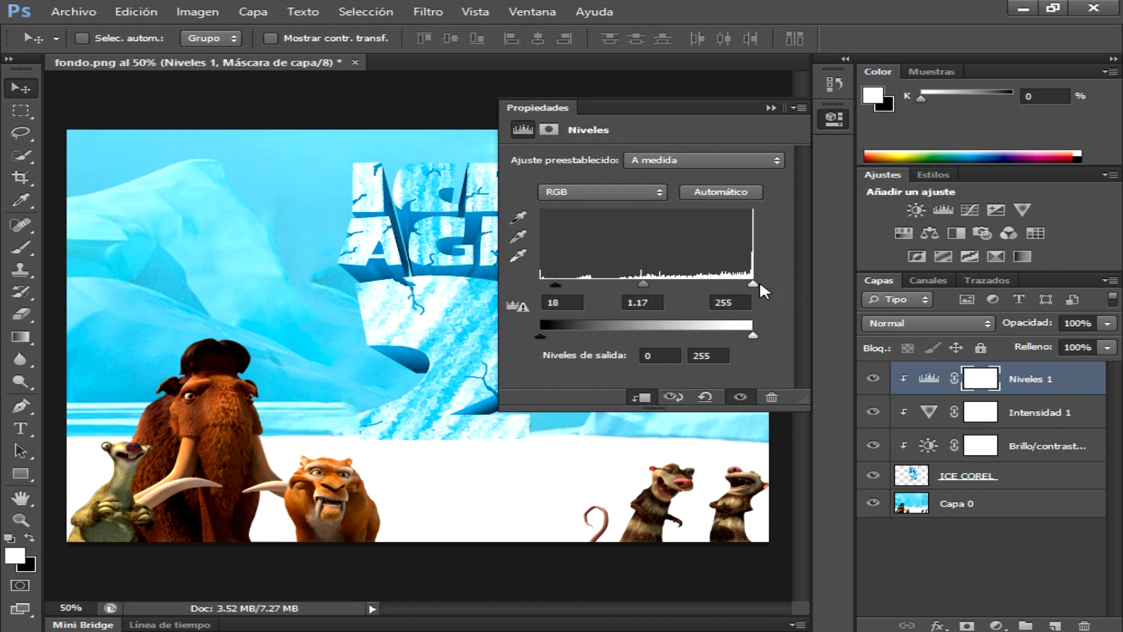
left_click_drag(752, 284, 742, 284)
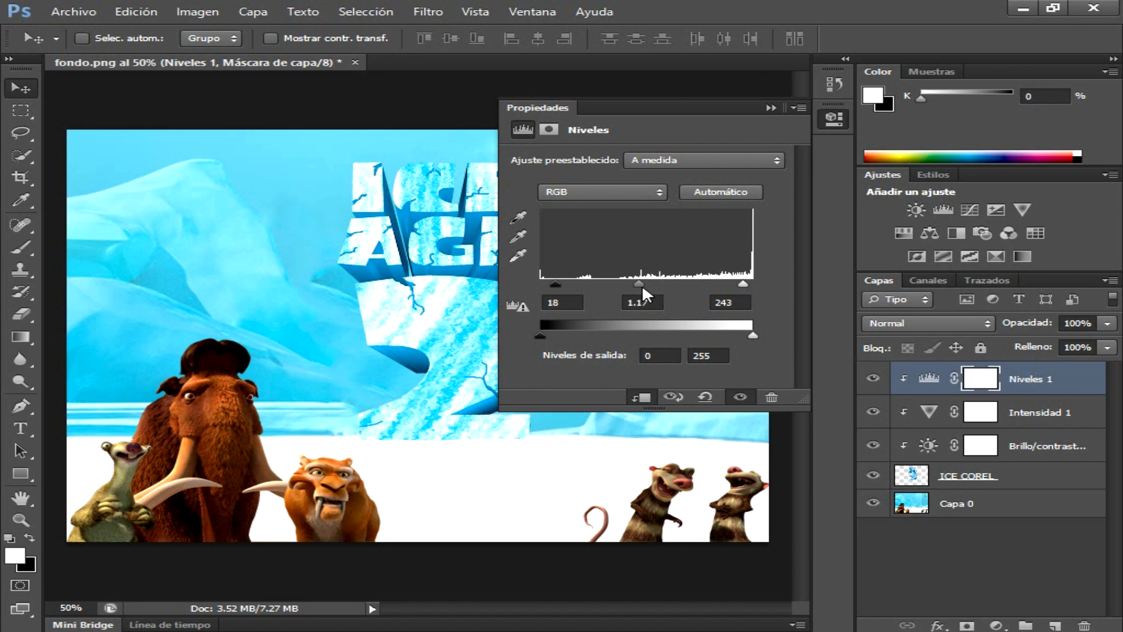
left_click_drag(648, 283, 649, 283)
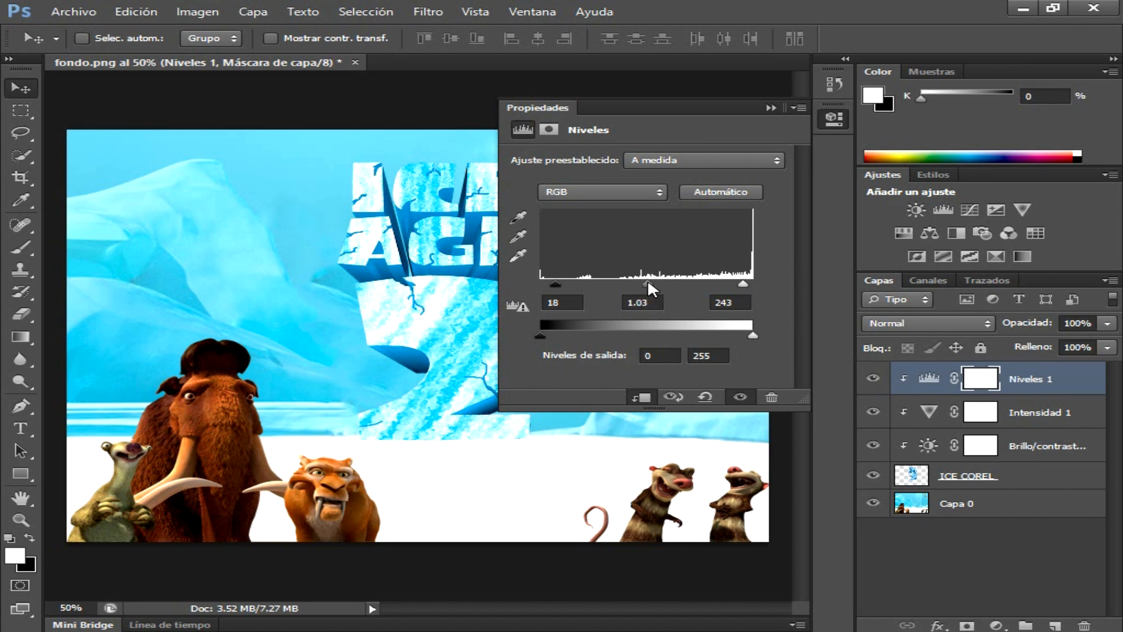
left_click(833, 119)
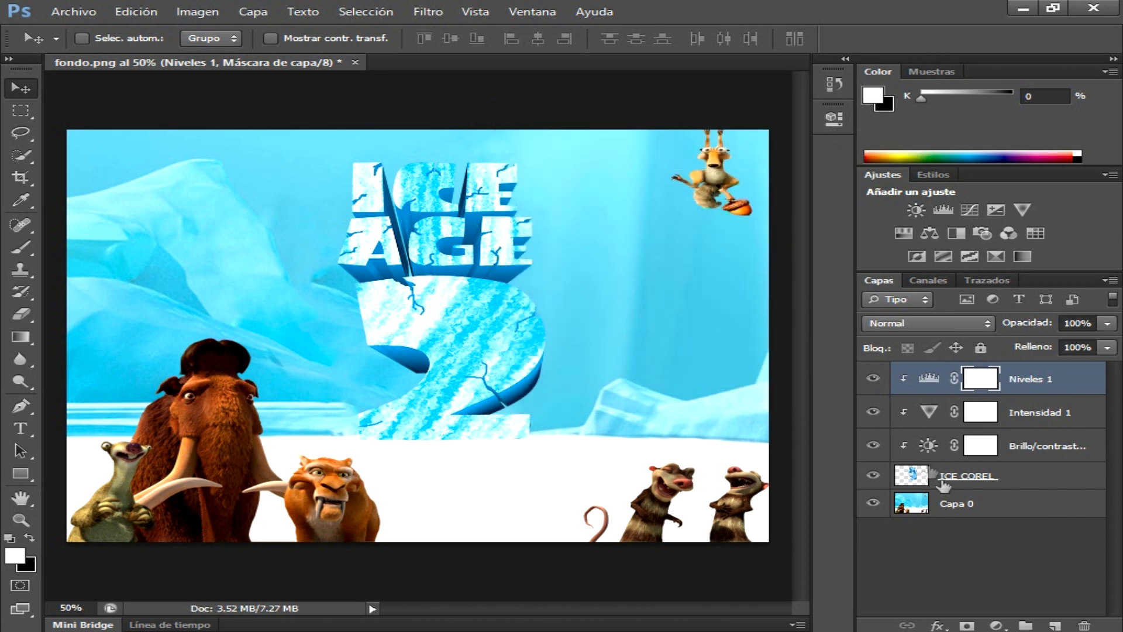
Nudge the ICE COREL logo layer up by a few pixels over the background
left_click(1032, 483)
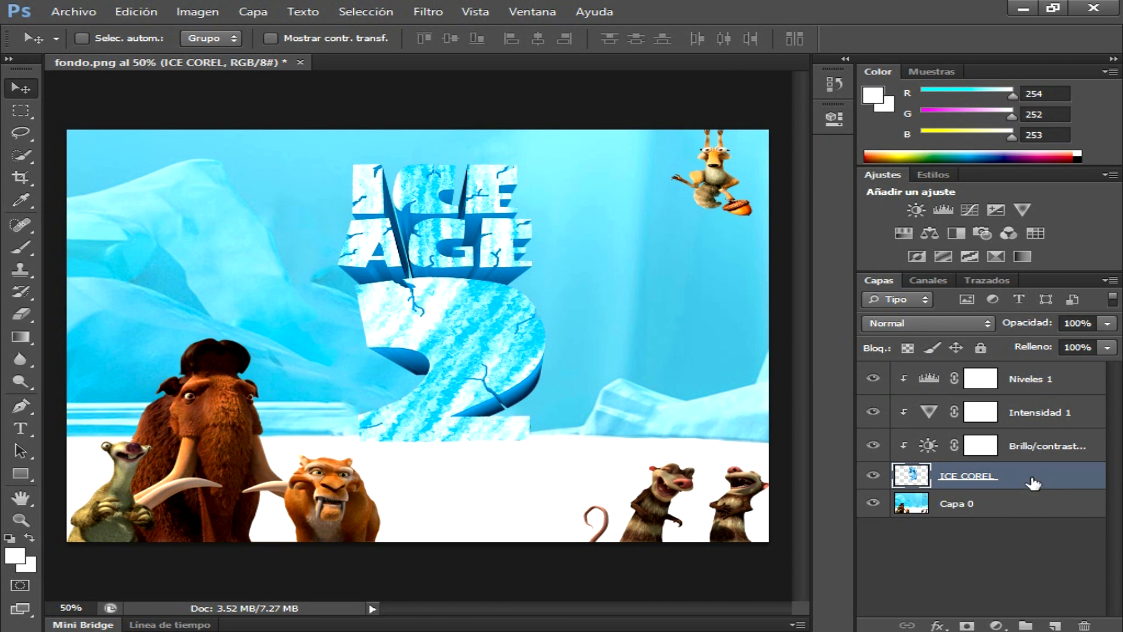
key("Up")
key("Up")
key("Up")
key("Up")
key("Up")
key("Up")
key("Up")
key("Up")
key("Up")
key("Up")
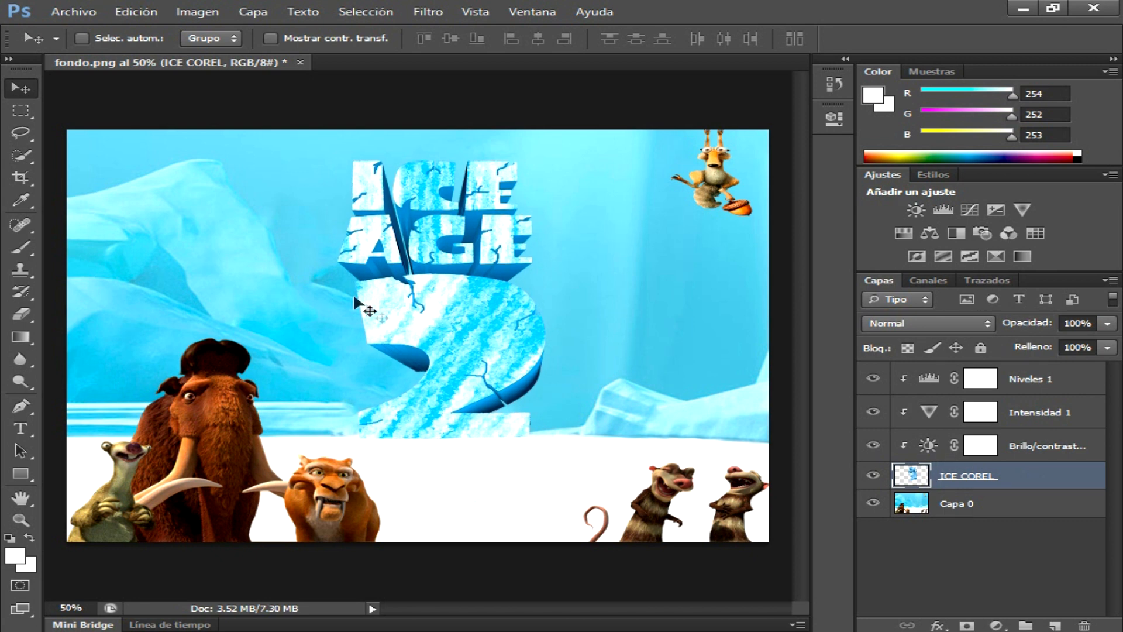
key("Up")
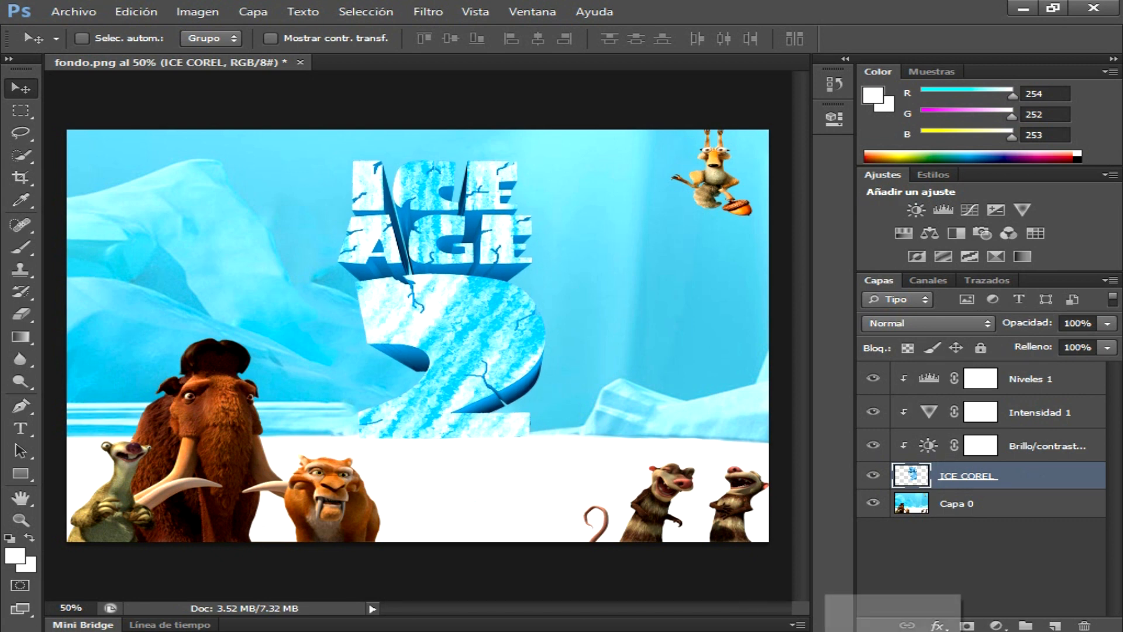